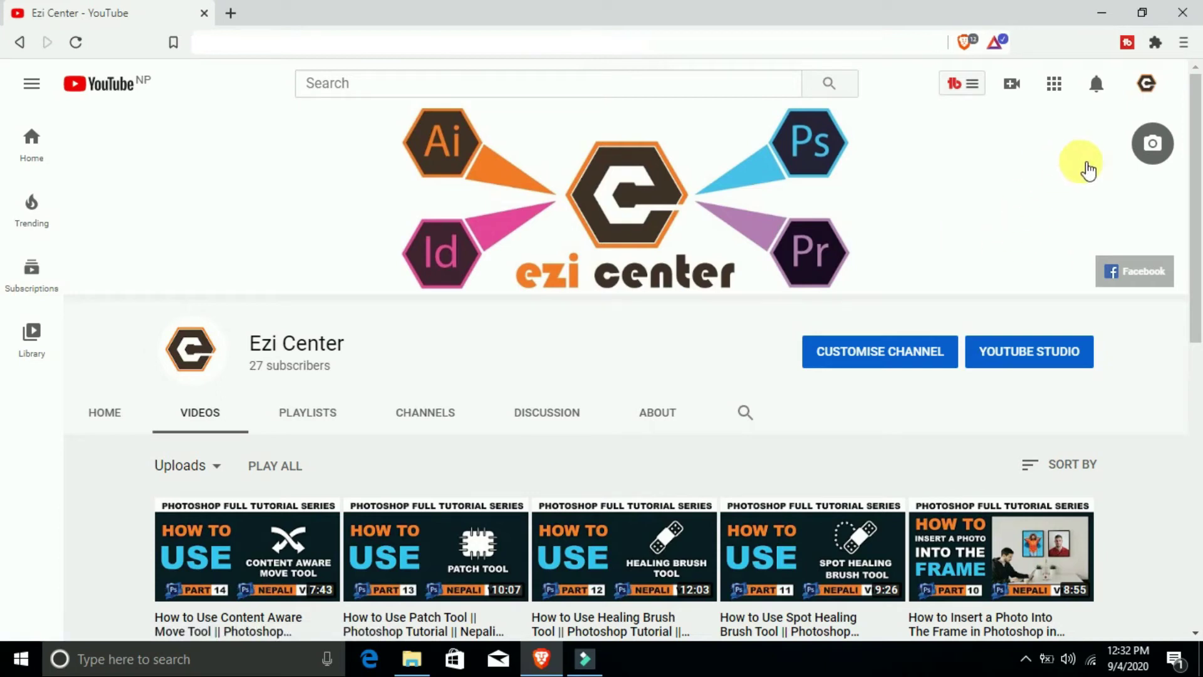
Step: Scroll down the Ezi Center channel's uploads grid to the oldest videos at the bottom
{"action": "scroll", "coordinate": [1089, 170], "scroll_direction": "down", "scroll_amount": 2}
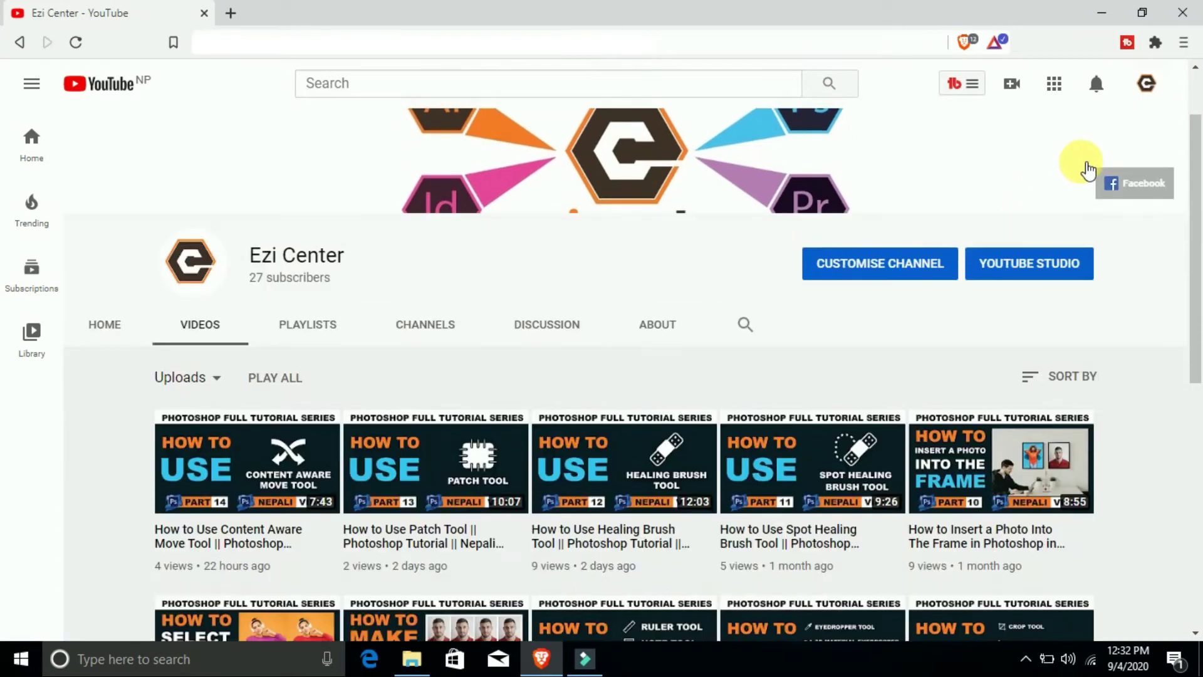
{"action": "scroll", "coordinate": [1088, 169], "scroll_direction": "down", "scroll_amount": 1}
{"action": "scroll", "coordinate": [1089, 169], "scroll_direction": "down", "scroll_amount": 1}
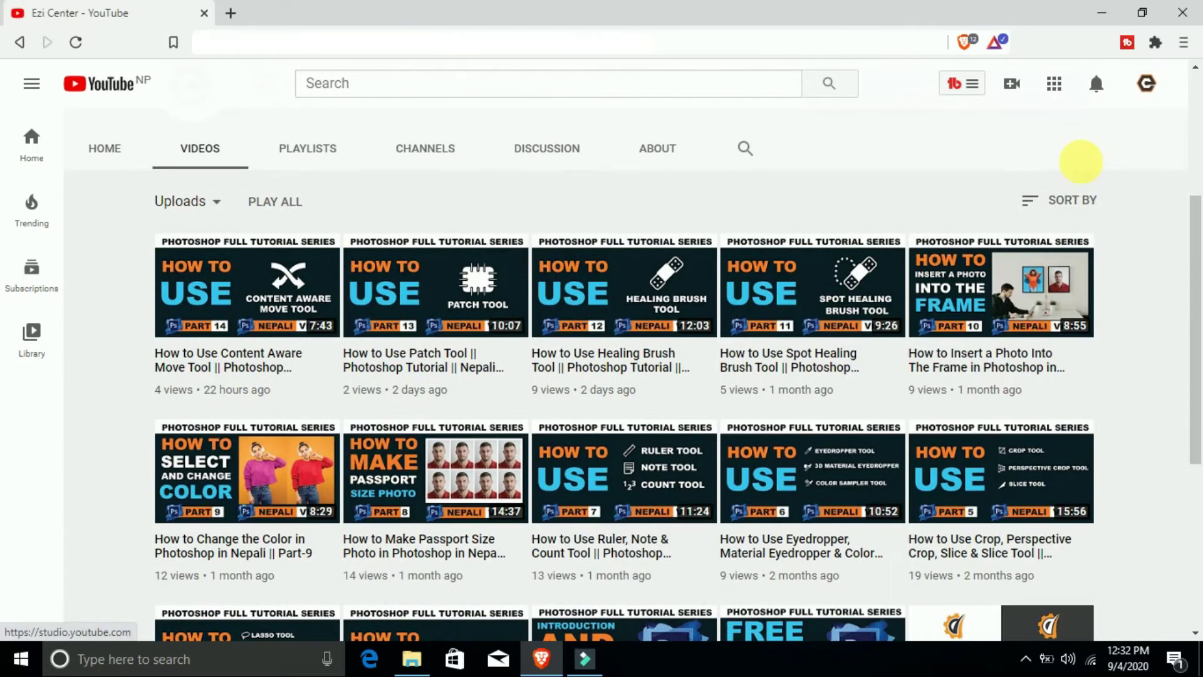
{"action": "scroll", "coordinate": [1096, 179], "scroll_direction": "down", "scroll_amount": 2}
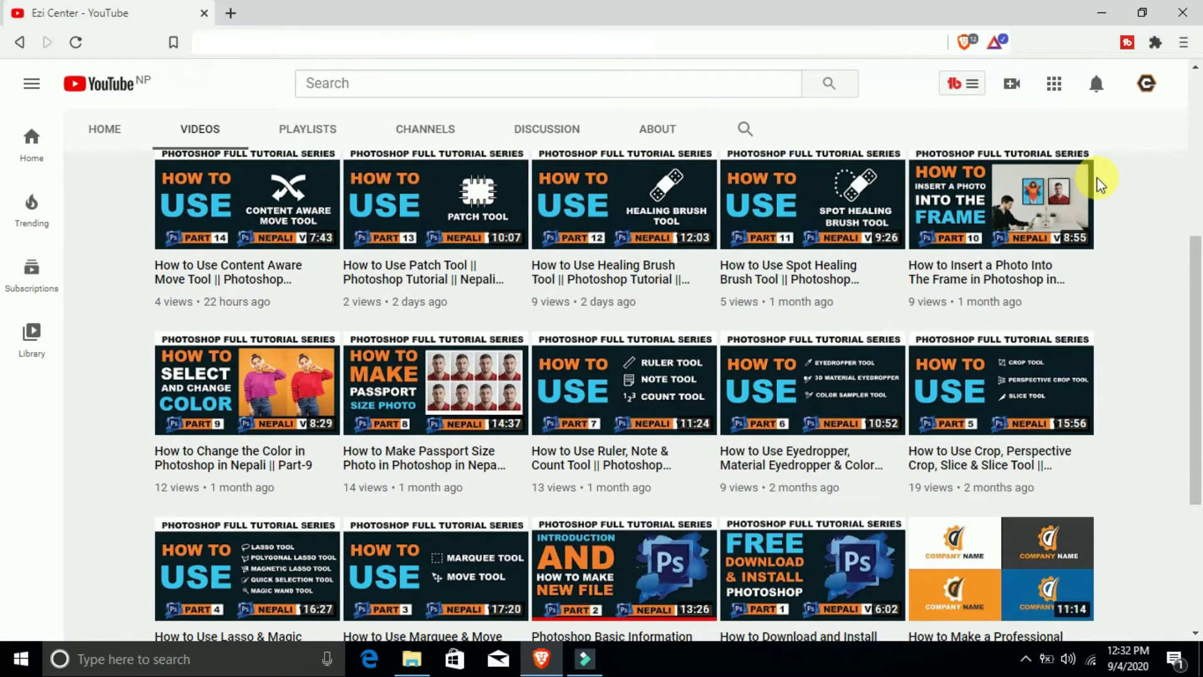
{"action": "scroll", "coordinate": [1099, 183], "scroll_direction": "down", "scroll_amount": 1}
{"action": "scroll", "coordinate": [1099, 183], "scroll_direction": "down", "scroll_amount": 1}
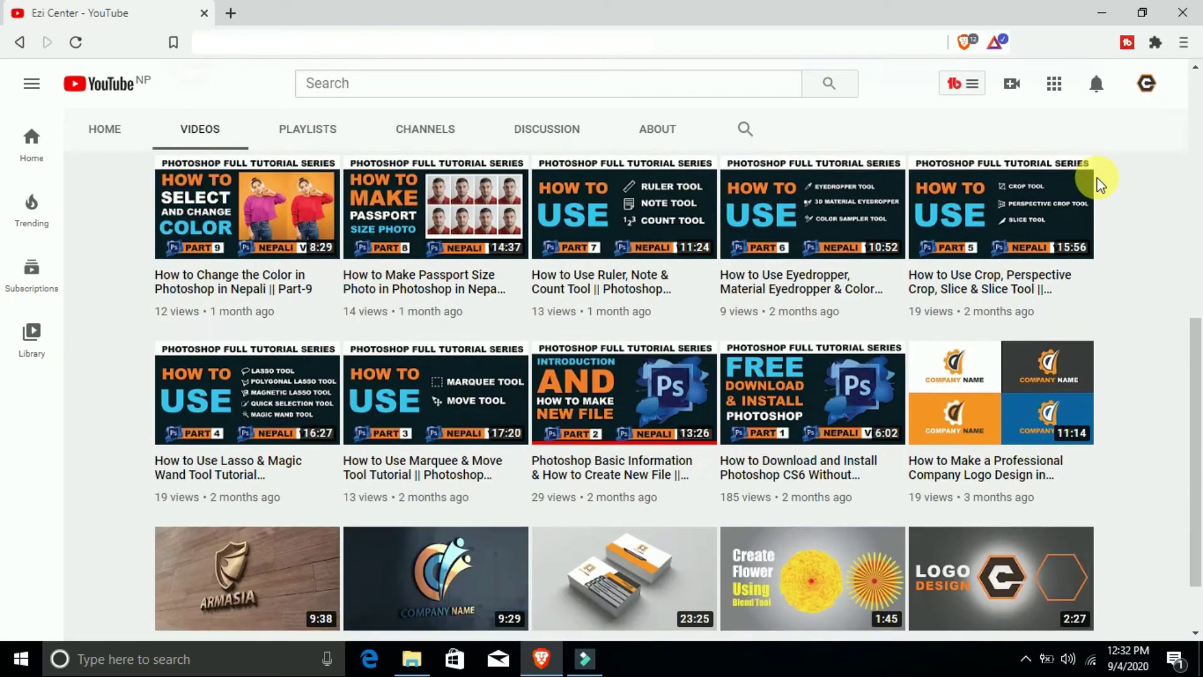
{"action": "scroll", "coordinate": [1099, 183], "scroll_direction": "down", "scroll_amount": 1}
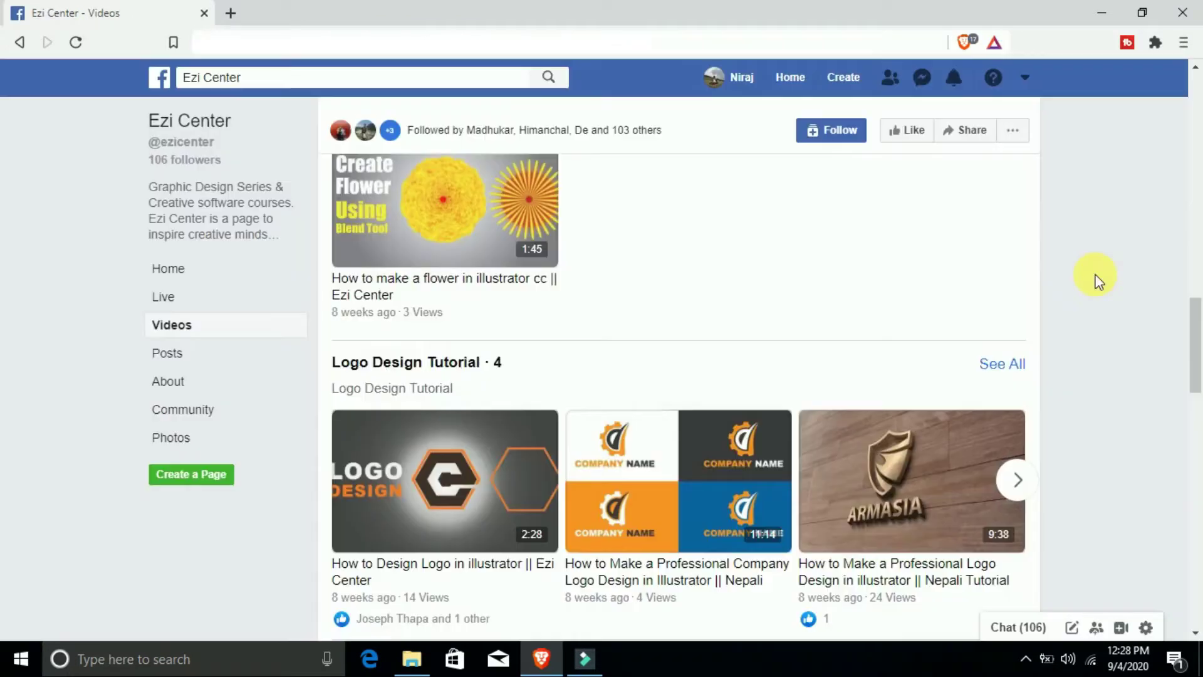
{"action": "scroll", "coordinate": [1097, 279], "scroll_direction": "down", "scroll_amount": 1}
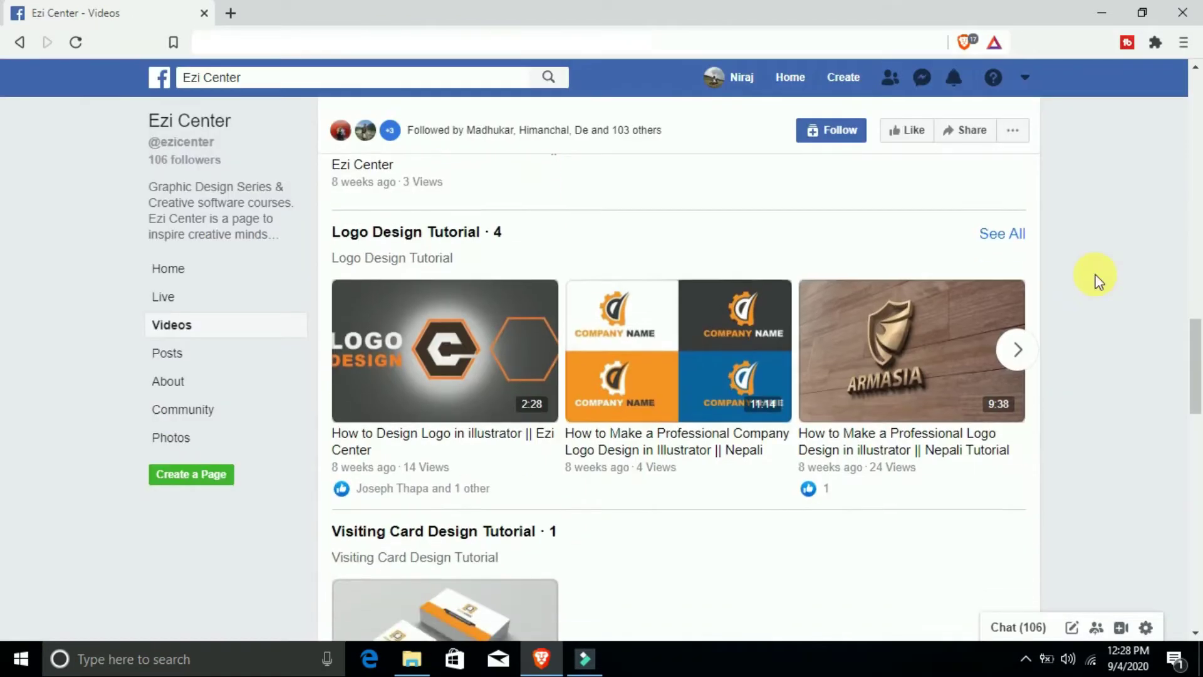
Step: Scroll down the Facebook page's Videos section to the page footer
{"action": "scroll", "coordinate": [1097, 279], "scroll_direction": "down", "scroll_amount": 2}
{"action": "scroll", "coordinate": [1098, 279], "scroll_direction": "down", "scroll_amount": 2}
{"action": "scroll", "coordinate": [1099, 280], "scroll_direction": "down", "scroll_amount": 1}
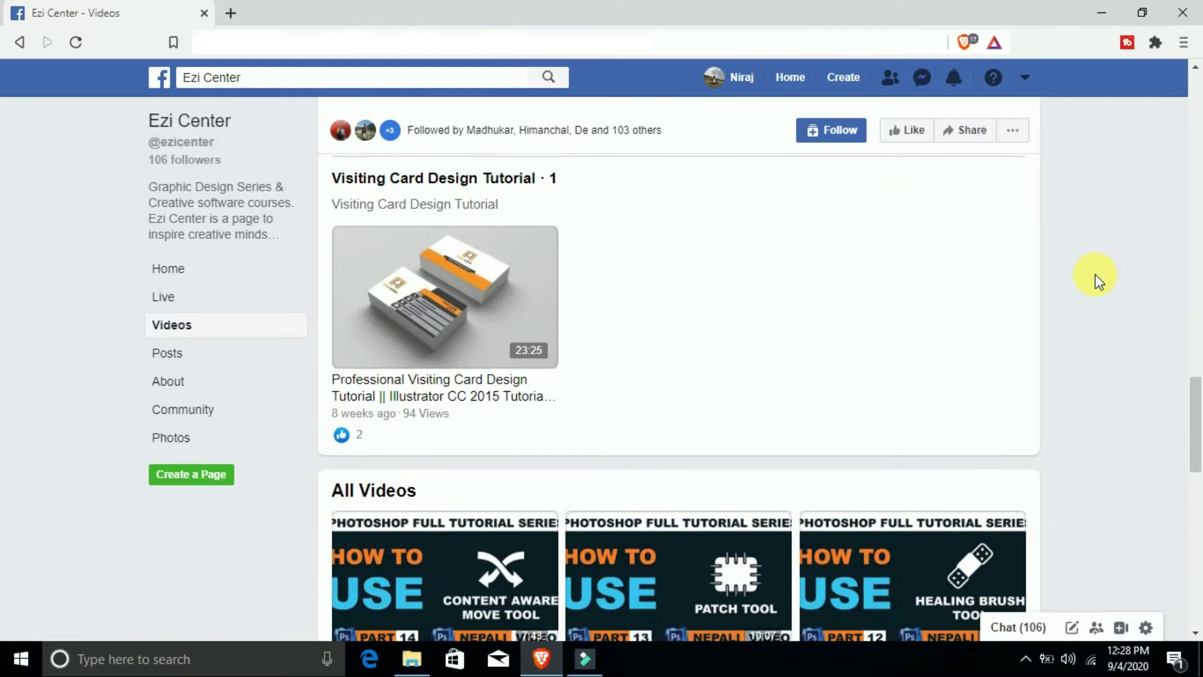
{"action": "scroll", "coordinate": [1099, 279], "scroll_direction": "down", "scroll_amount": 2}
{"action": "scroll", "coordinate": [1099, 279], "scroll_direction": "down", "scroll_amount": 2}
{"action": "scroll", "coordinate": [1099, 280], "scroll_direction": "down", "scroll_amount": 1}
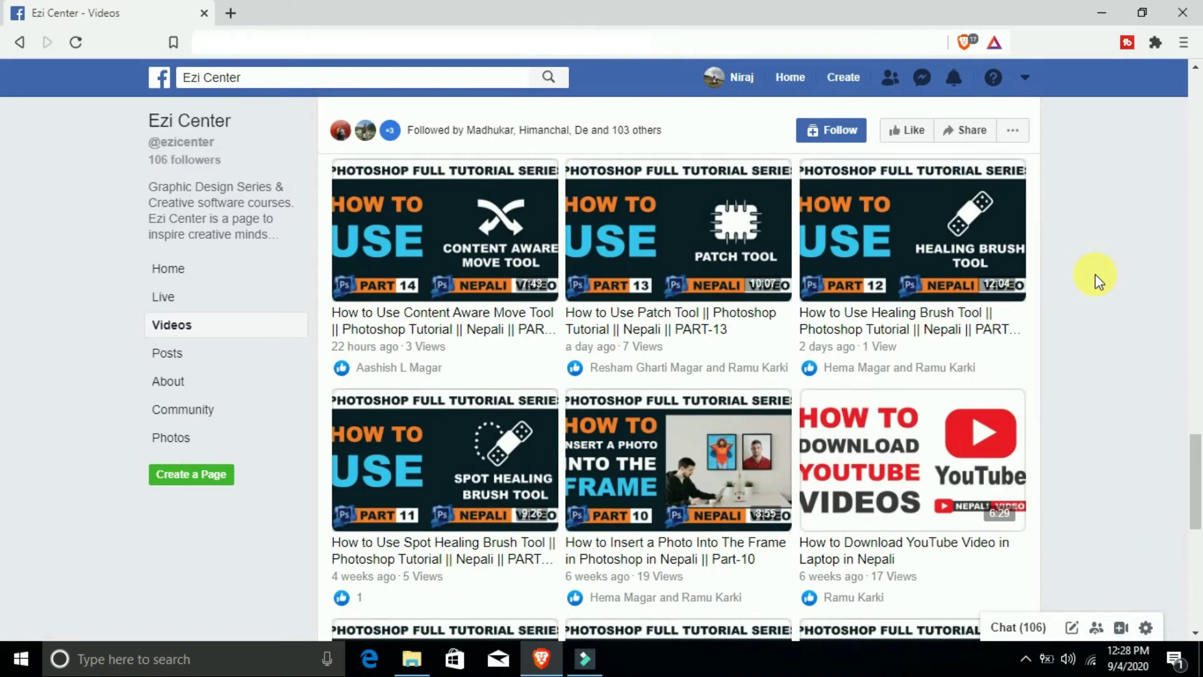
{"action": "scroll", "coordinate": [1097, 280], "scroll_direction": "down", "scroll_amount": 1}
{"action": "scroll", "coordinate": [1096, 279], "scroll_direction": "down", "scroll_amount": 1}
{"action": "scroll", "coordinate": [1096, 280], "scroll_direction": "down", "scroll_amount": 2}
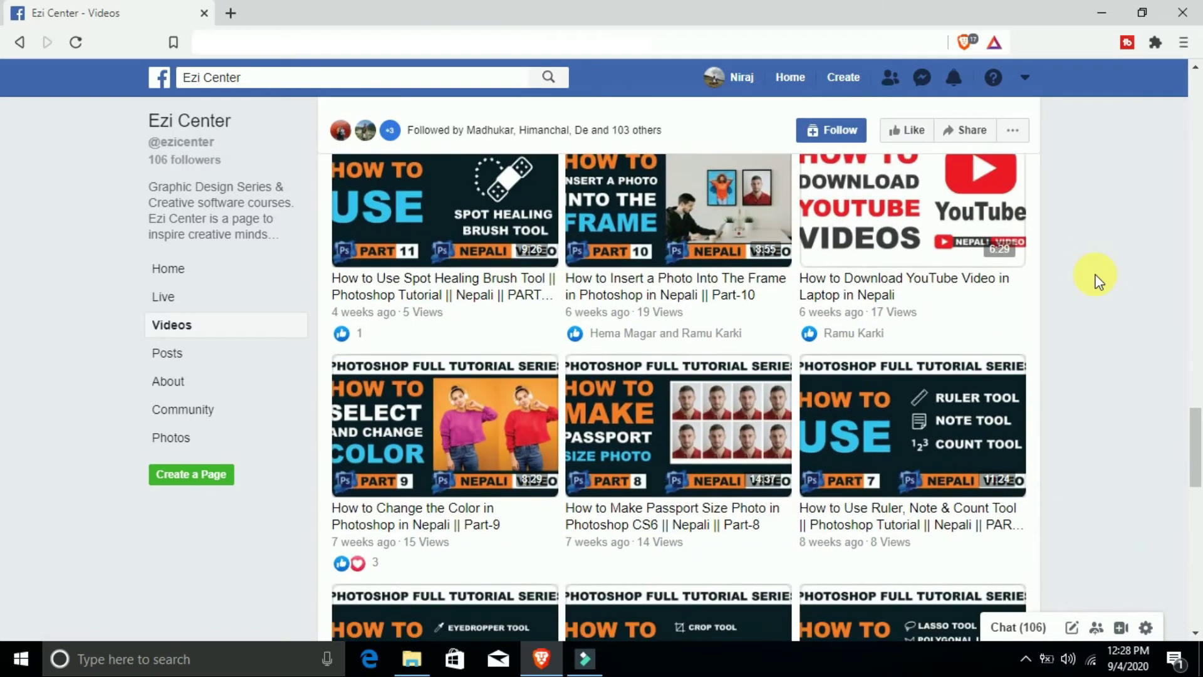
{"action": "scroll", "coordinate": [1097, 280], "scroll_direction": "down", "scroll_amount": 1}
{"action": "scroll", "coordinate": [1097, 280], "scroll_direction": "down", "scroll_amount": 1}
{"action": "scroll", "coordinate": [1096, 280], "scroll_direction": "down", "scroll_amount": 1}
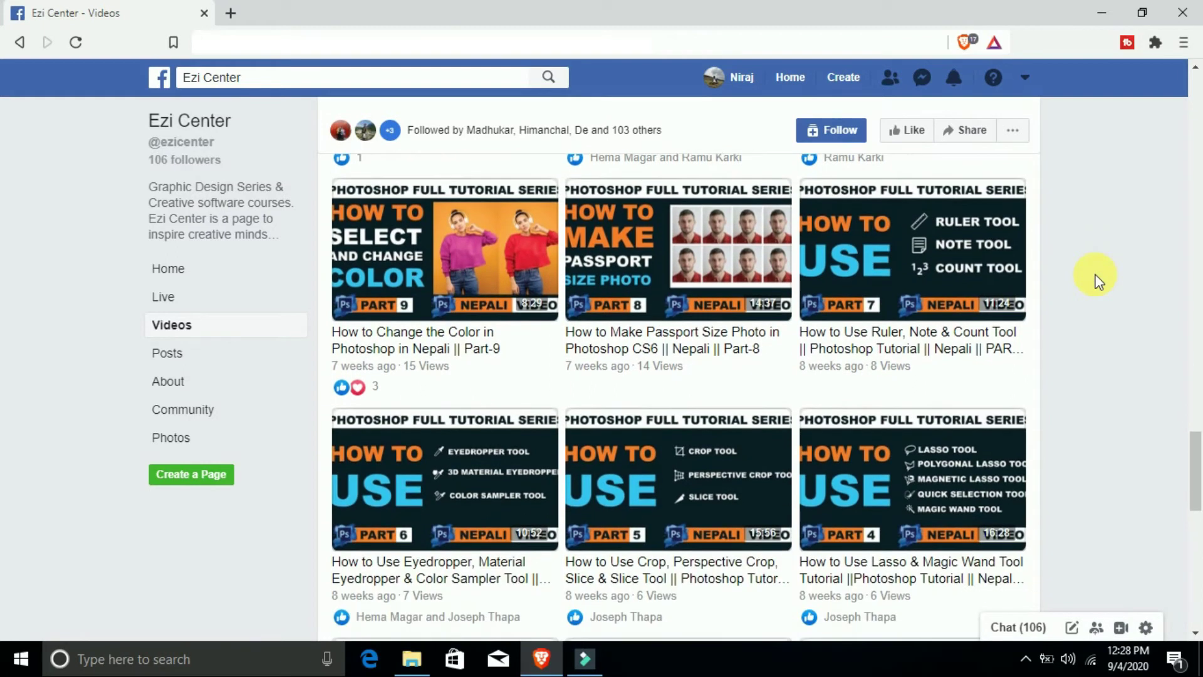
{"action": "scroll", "coordinate": [1097, 279], "scroll_direction": "down", "scroll_amount": 3}
{"action": "scroll", "coordinate": [1097, 279], "scroll_direction": "down", "scroll_amount": 1}
{"action": "scroll", "coordinate": [1097, 279], "scroll_direction": "down", "scroll_amount": 6}
{"action": "scroll", "coordinate": [1097, 280], "scroll_direction": "down", "scroll_amount": 2}
{"action": "scroll", "coordinate": [1097, 280], "scroll_direction": "down", "scroll_amount": 1}
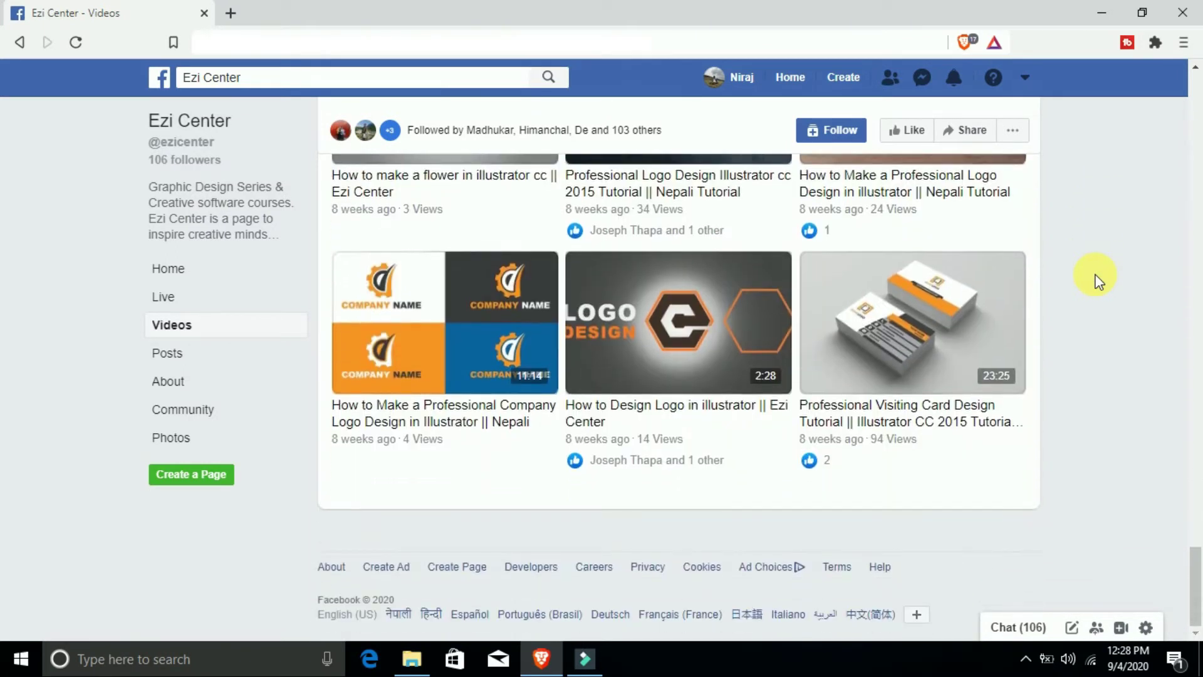
Step: Scroll back up to the Latest Videos section
{"action": "scroll", "coordinate": [1097, 280], "scroll_direction": "up", "scroll_amount": 12}
{"action": "scroll", "coordinate": [1096, 279], "scroll_direction": "up", "scroll_amount": 6}
{"action": "scroll", "coordinate": [1097, 280], "scroll_direction": "up", "scroll_amount": 7}
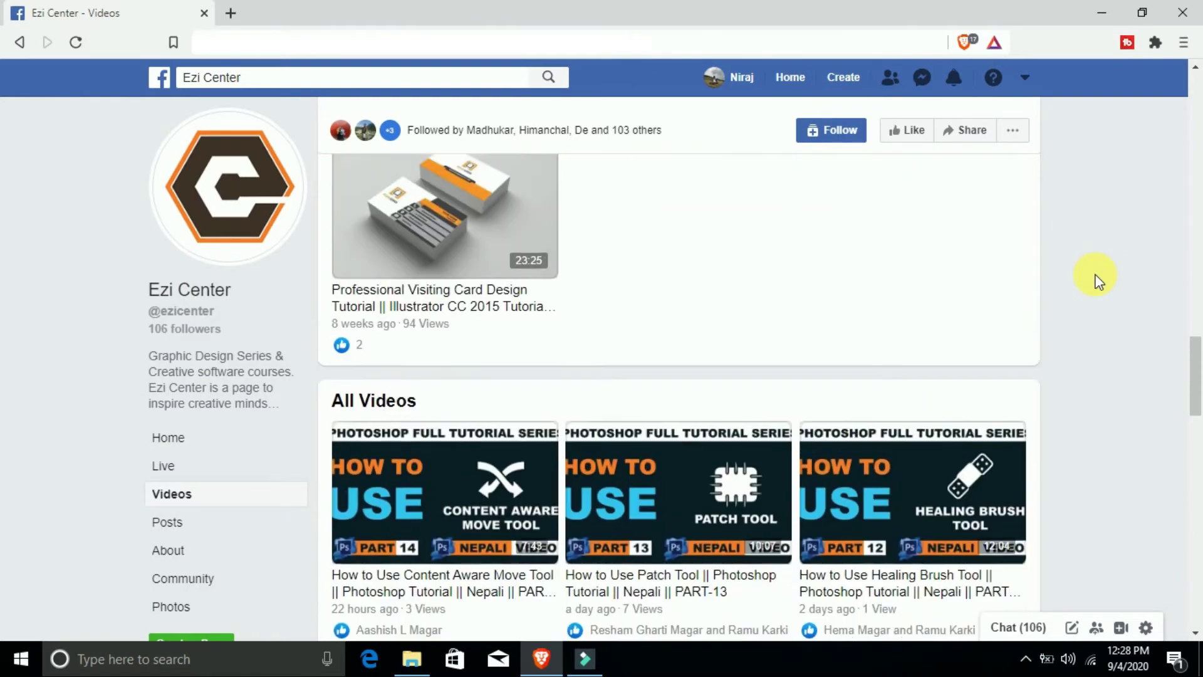
{"action": "scroll", "coordinate": [1096, 280], "scroll_direction": "up", "scroll_amount": 4}
{"action": "scroll", "coordinate": [1097, 279], "scroll_direction": "up", "scroll_amount": 8}
{"action": "scroll", "coordinate": [1096, 280], "scroll_direction": "up", "scroll_amount": 6}
{"action": "scroll", "coordinate": [1096, 279], "scroll_direction": "up", "scroll_amount": 5}
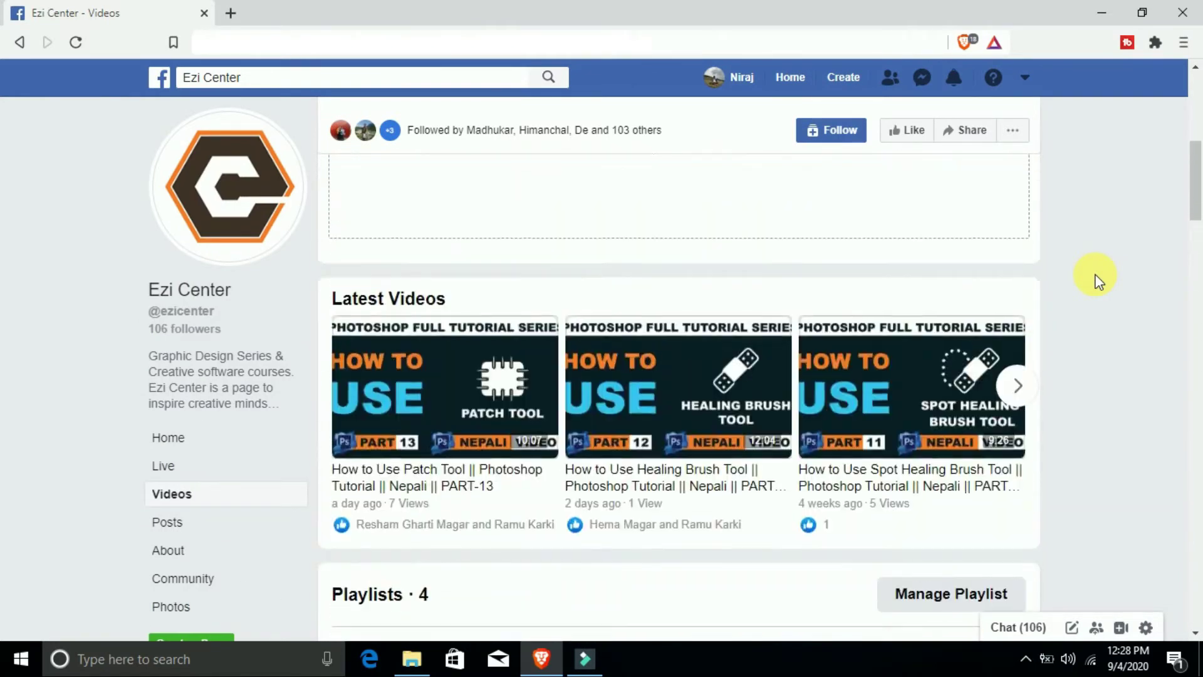
{"action": "scroll", "coordinate": [1097, 280], "scroll_direction": "up", "scroll_amount": 2}
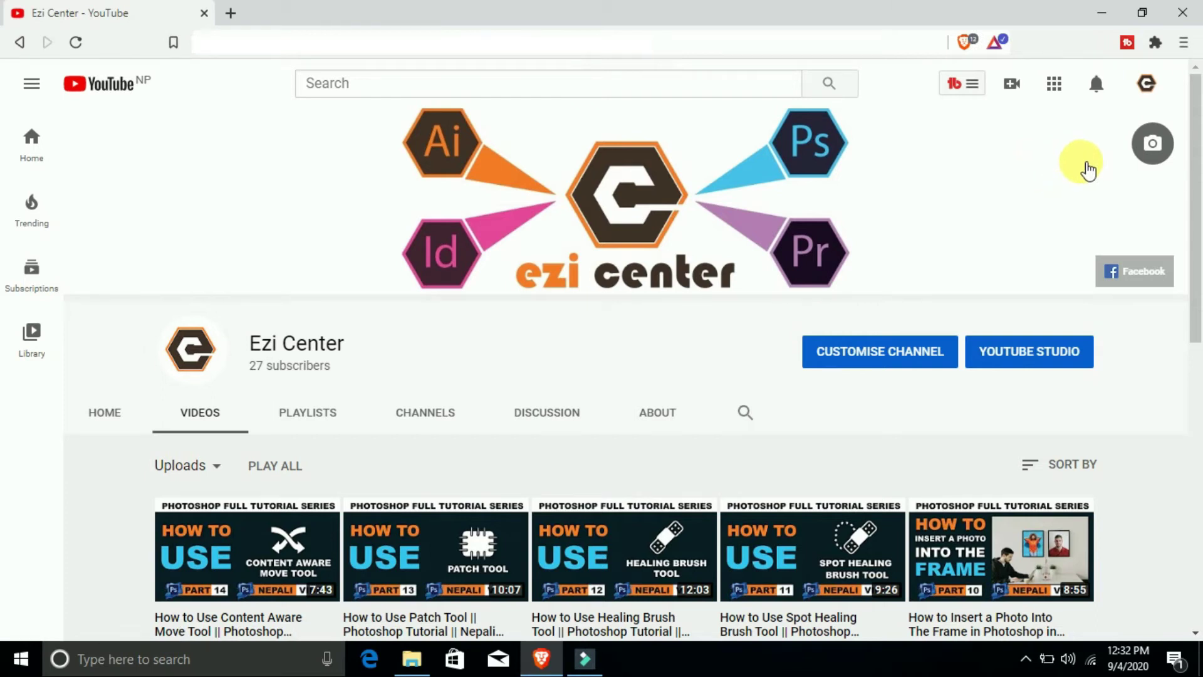
Step: Scroll down to the channel's older logo design videos, then back up slightly
{"action": "scroll", "coordinate": [1088, 169], "scroll_direction": "down", "scroll_amount": 1}
{"action": "scroll", "coordinate": [1088, 169], "scroll_direction": "down", "scroll_amount": 1}
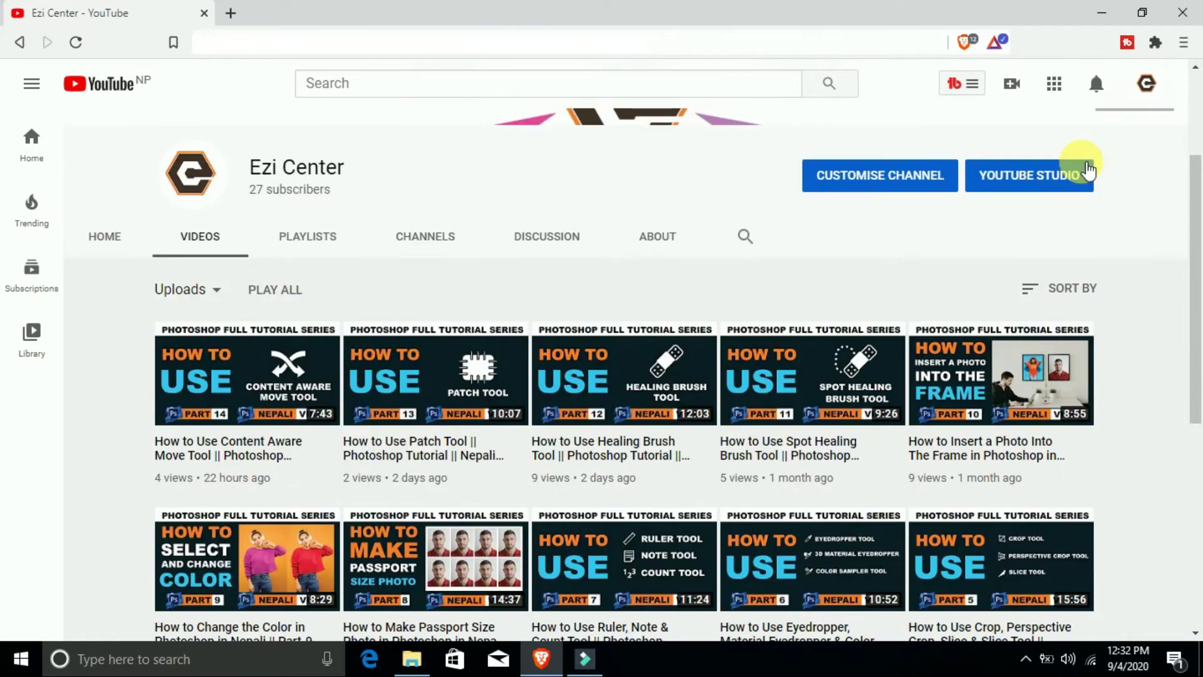
{"action": "scroll", "coordinate": [1087, 170], "scroll_direction": "down", "scroll_amount": 1}
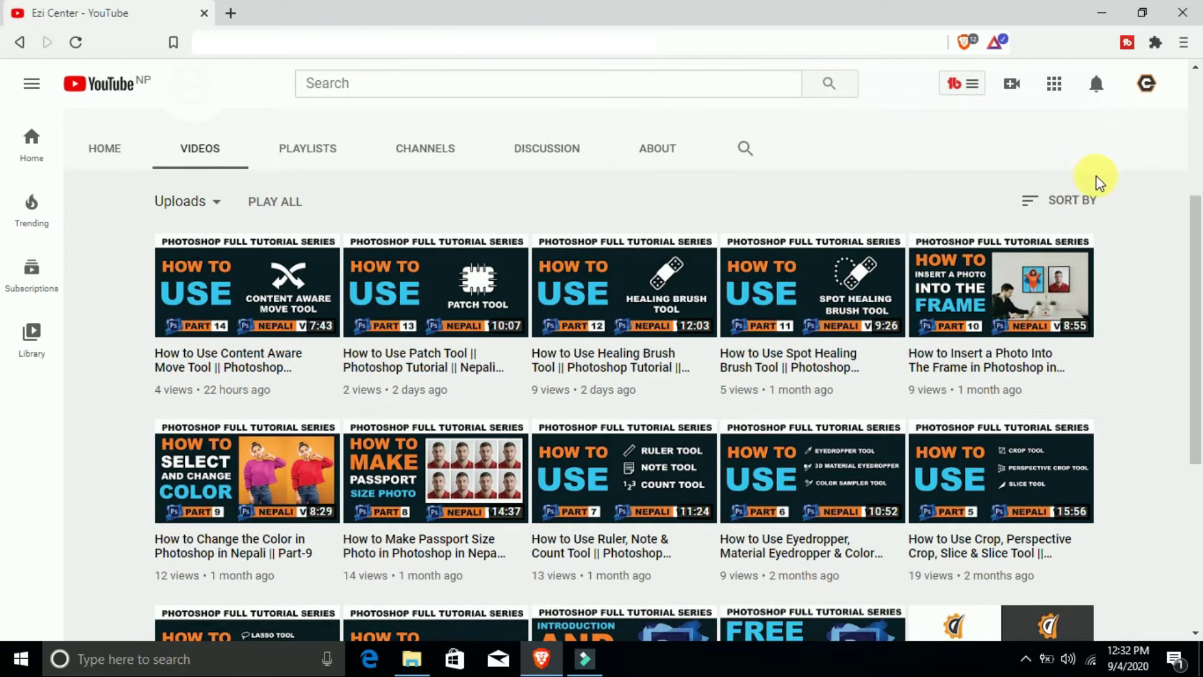
{"action": "scroll", "coordinate": [1097, 180], "scroll_direction": "down", "scroll_amount": 1}
{"action": "scroll", "coordinate": [1102, 185], "scroll_direction": "down", "scroll_amount": 1}
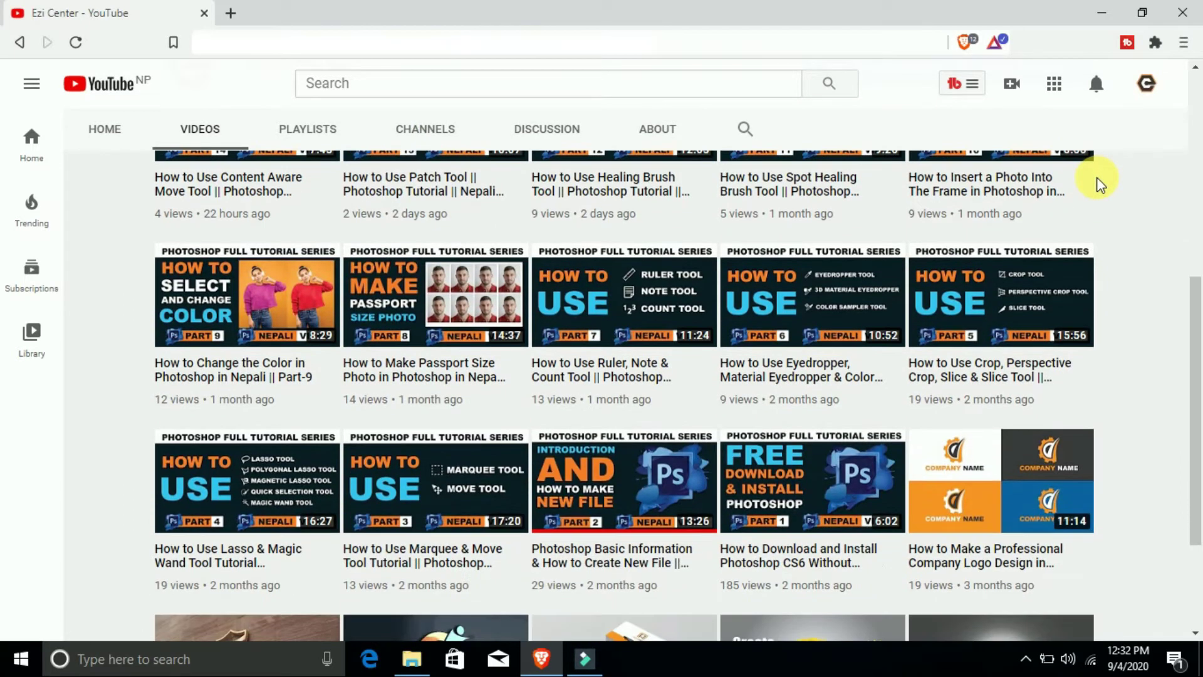
{"action": "scroll", "coordinate": [1101, 185], "scroll_direction": "down", "scroll_amount": 1}
{"action": "scroll", "coordinate": [1101, 184], "scroll_direction": "down", "scroll_amount": 1}
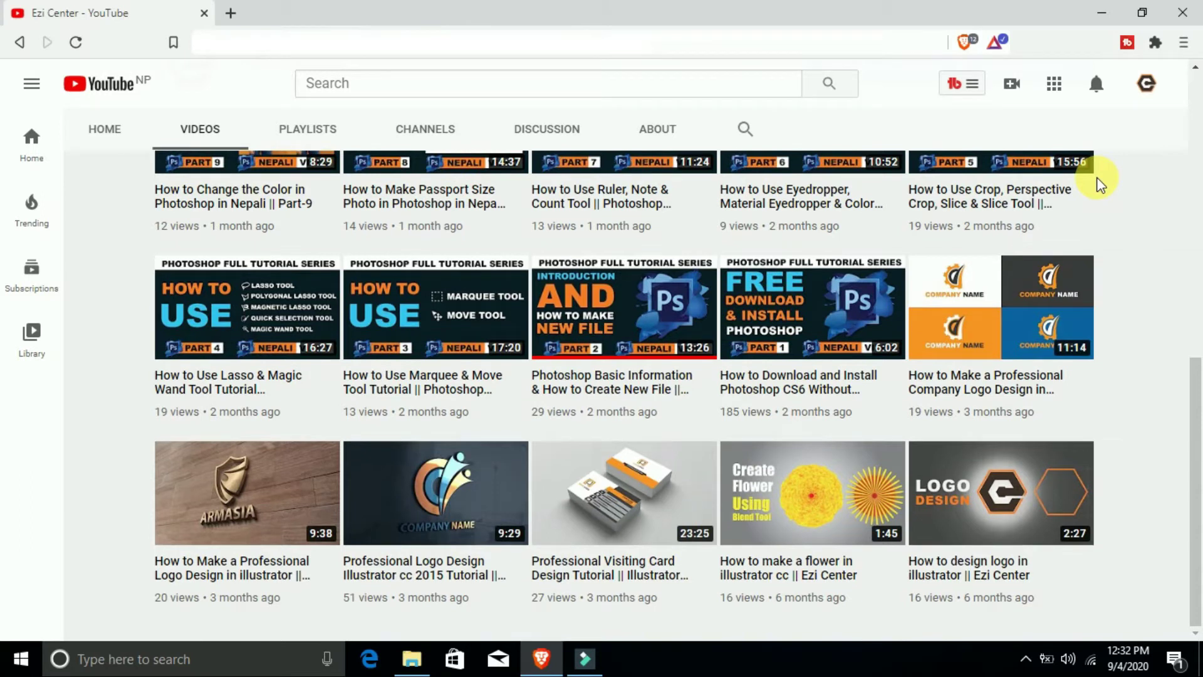
{"action": "scroll", "coordinate": [1101, 185], "scroll_direction": "up", "scroll_amount": 1}
{"action": "scroll", "coordinate": [1101, 185], "scroll_direction": "up", "scroll_amount": 1}
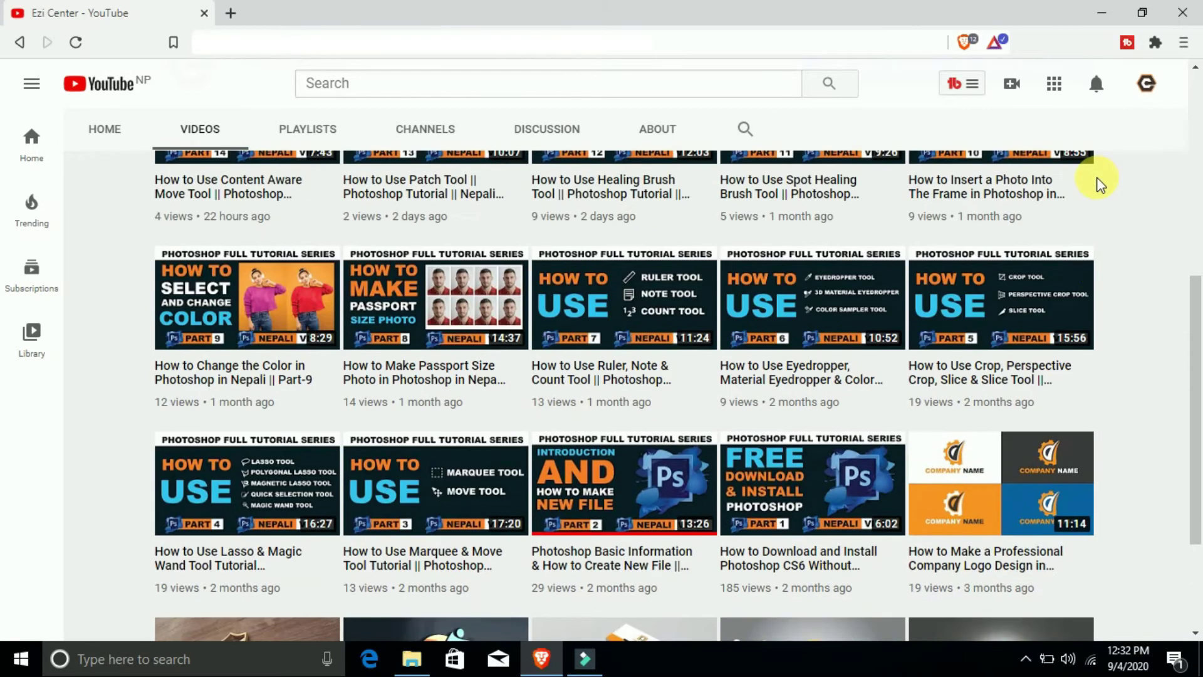
{"action": "scroll", "coordinate": [1101, 184], "scroll_direction": "up", "scroll_amount": 1}
{"action": "scroll", "coordinate": [1097, 182], "scroll_direction": "up", "scroll_amount": 1}
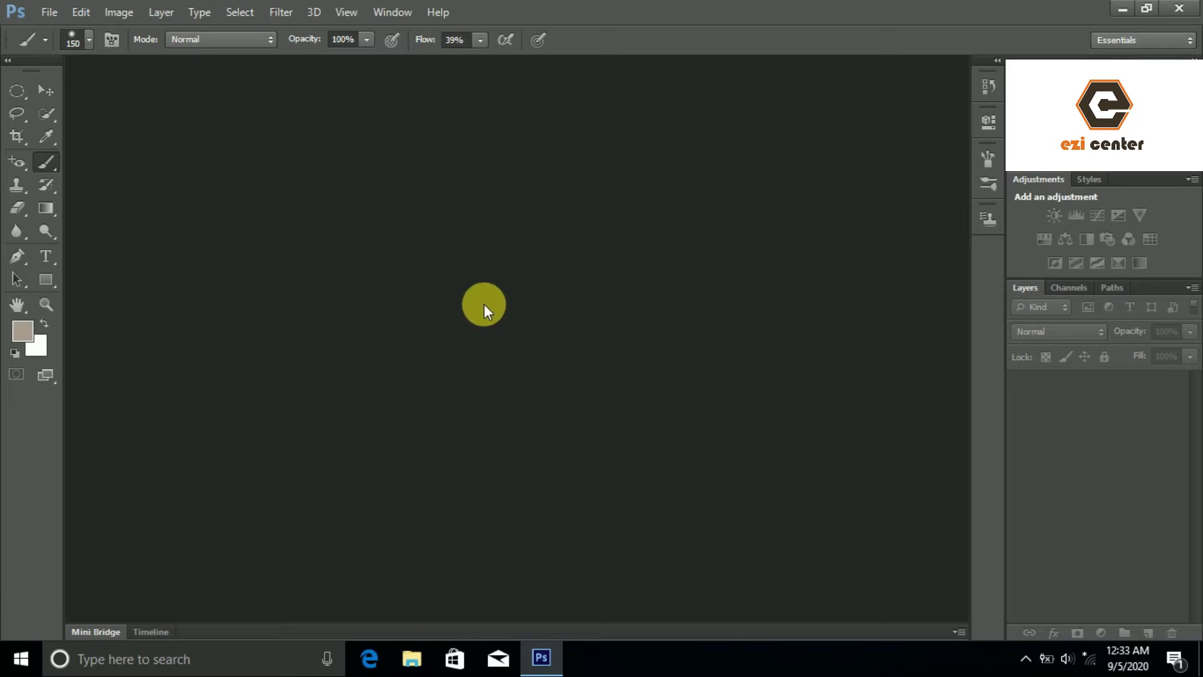
Step: Select the standard Brush Tool from the brush tool group
{"action": "right_click", "coordinate": [55, 159]}
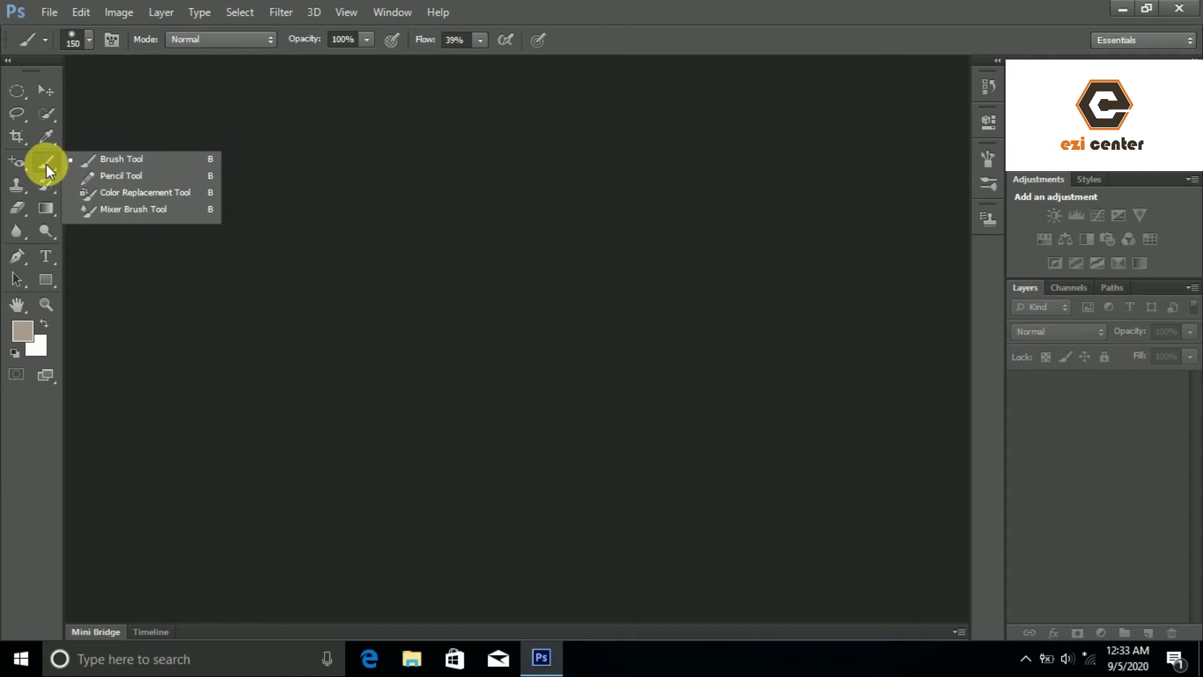
{"action": "left_click", "coordinate": [107, 160]}
{"action": "right_click", "coordinate": [58, 159]}
{"action": "left_click", "coordinate": [84, 159]}
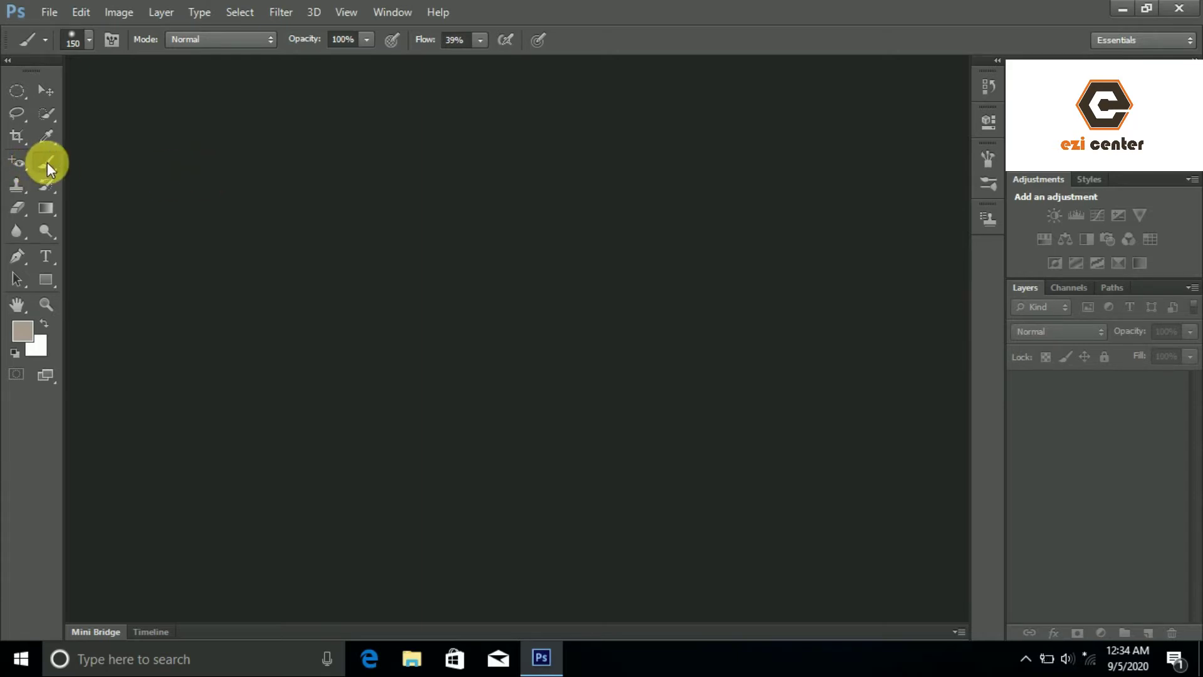
Step: Bring up new-document settings with the Photo Landscape 5 x 7, 300 ppi preset
{"action": "left_click", "coordinate": [45, 12]}
{"action": "key", "text": "Escape"}
{"action": "key", "text": "ctrl+n"}
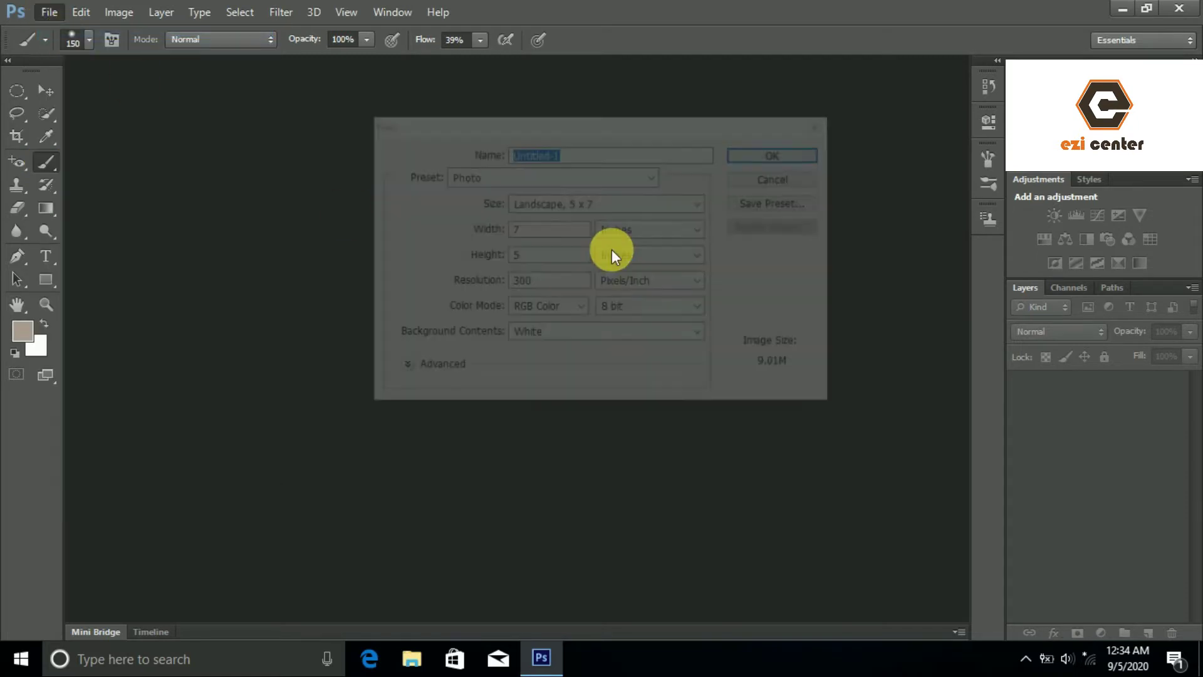
Step: Create the 7 x 5 inch white canvas and select the standard Brush Tool
{"action": "left_click", "coordinate": [747, 152]}
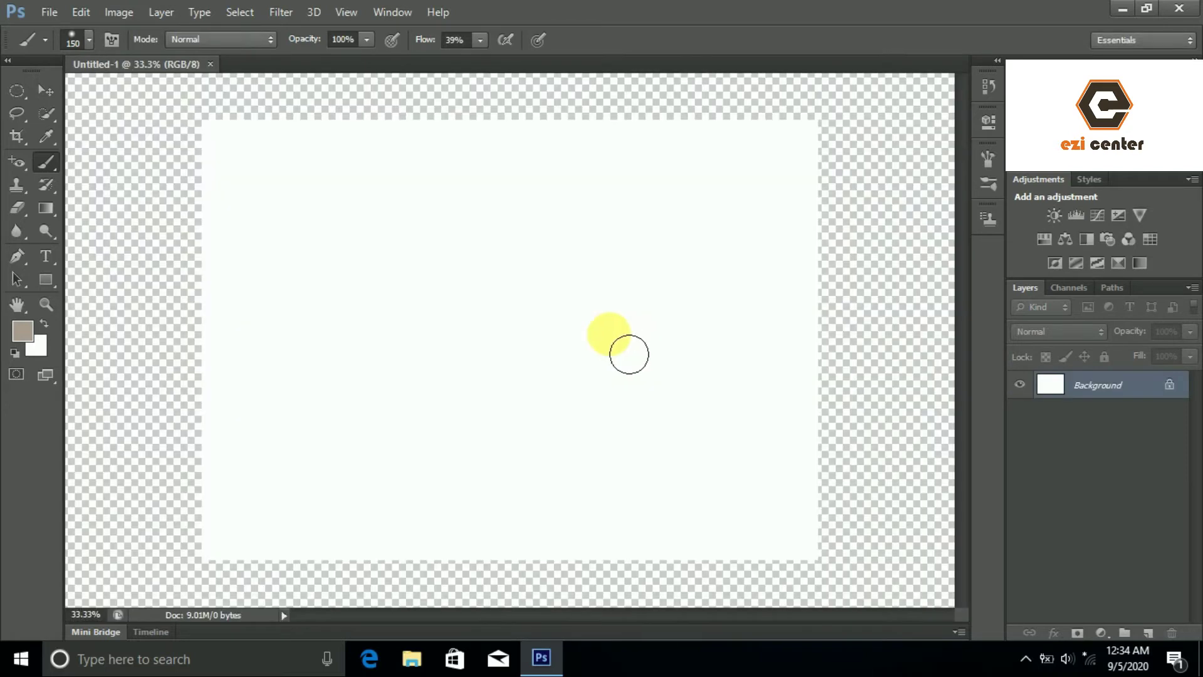
{"action": "key", "text": "ctrl+plus"}
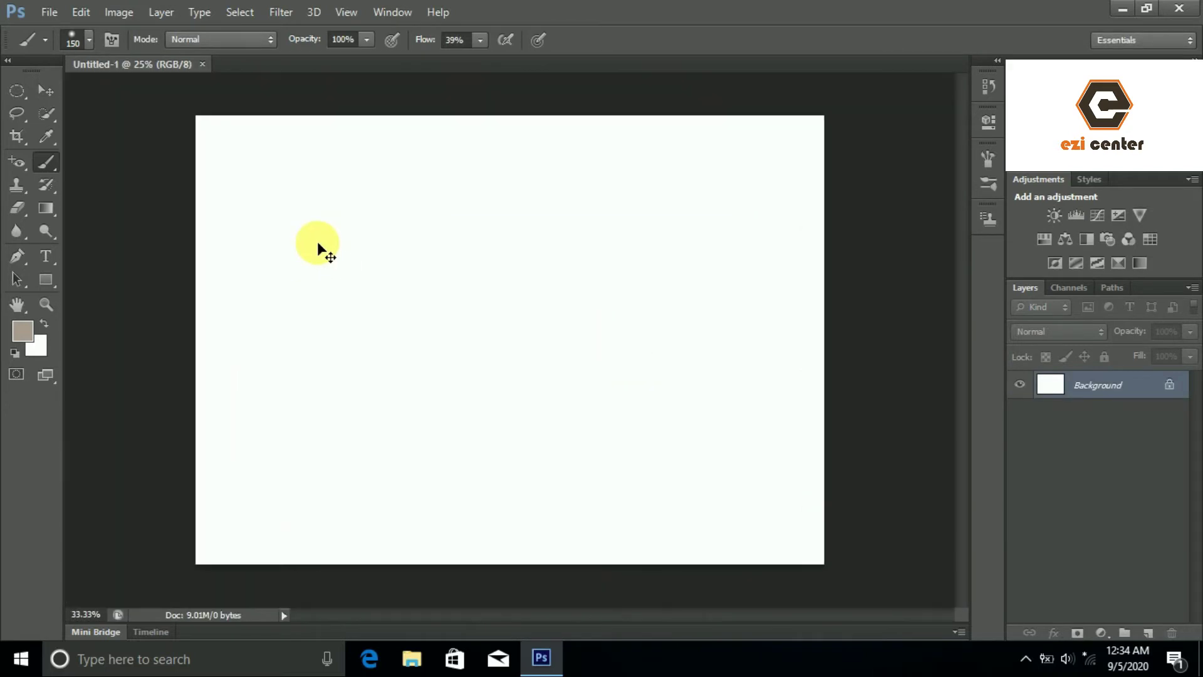
{"action": "key", "text": "ctrl+minus"}
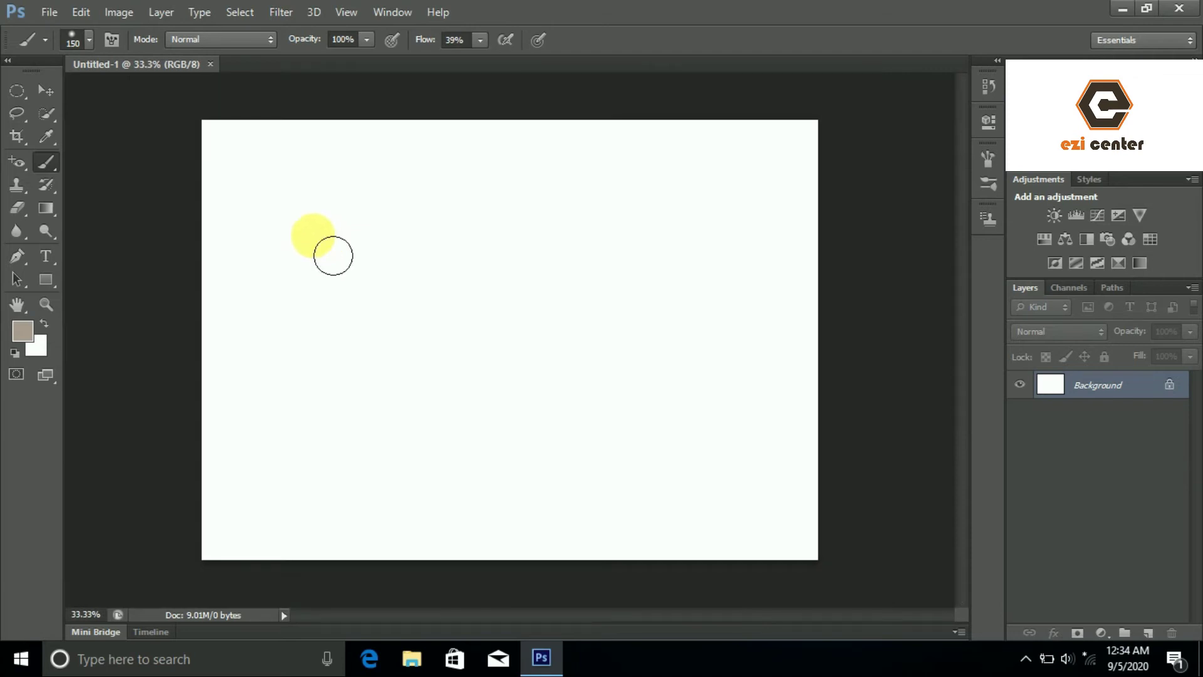
{"action": "right_click", "coordinate": [40, 167]}
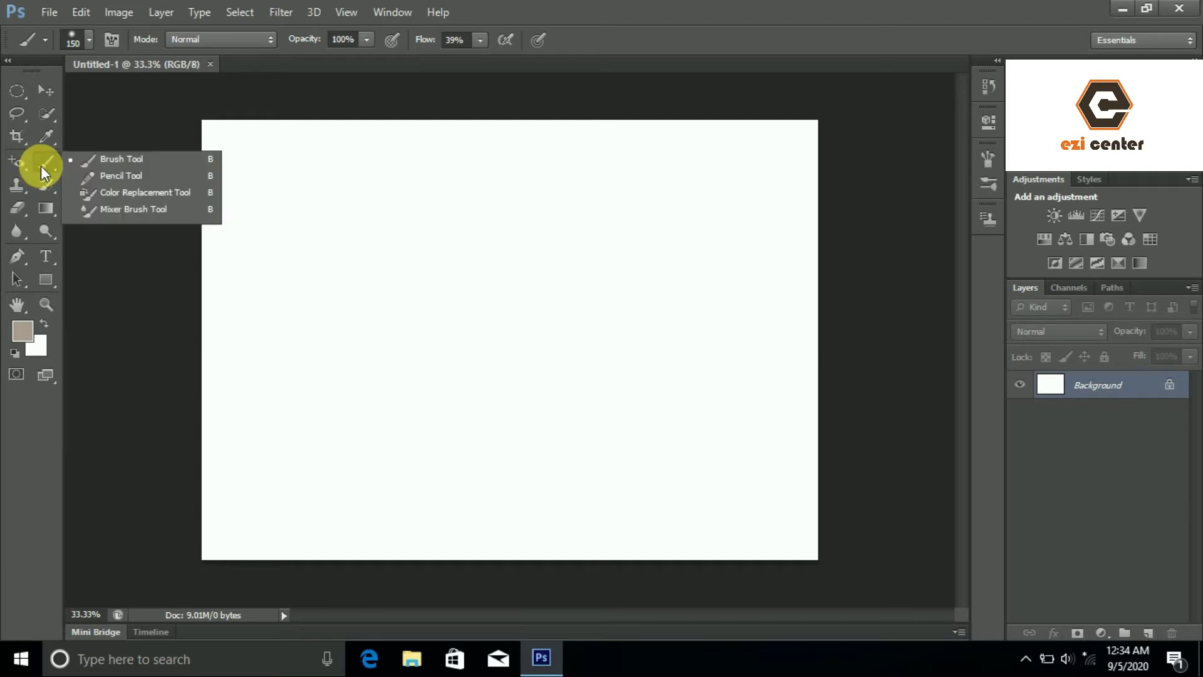
{"action": "left_click", "coordinate": [85, 161]}
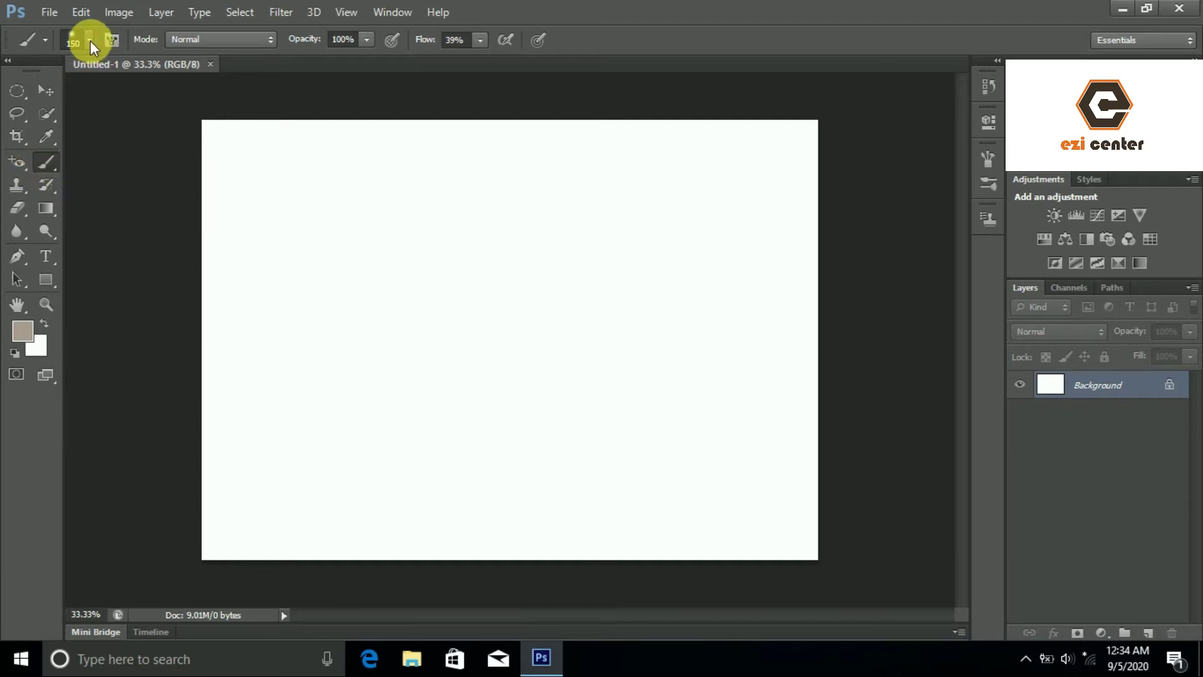
Step: Paint three soft grey-brown strokes across the canvas, then undo the last two
{"action": "left_click", "coordinate": [257, 260]}
{"action": "left_click_drag", "start_coordinate": [257, 260], "coordinate": [473, 219]}
{"action": "left_click_drag", "start_coordinate": [319, 323], "coordinate": [673, 266]}
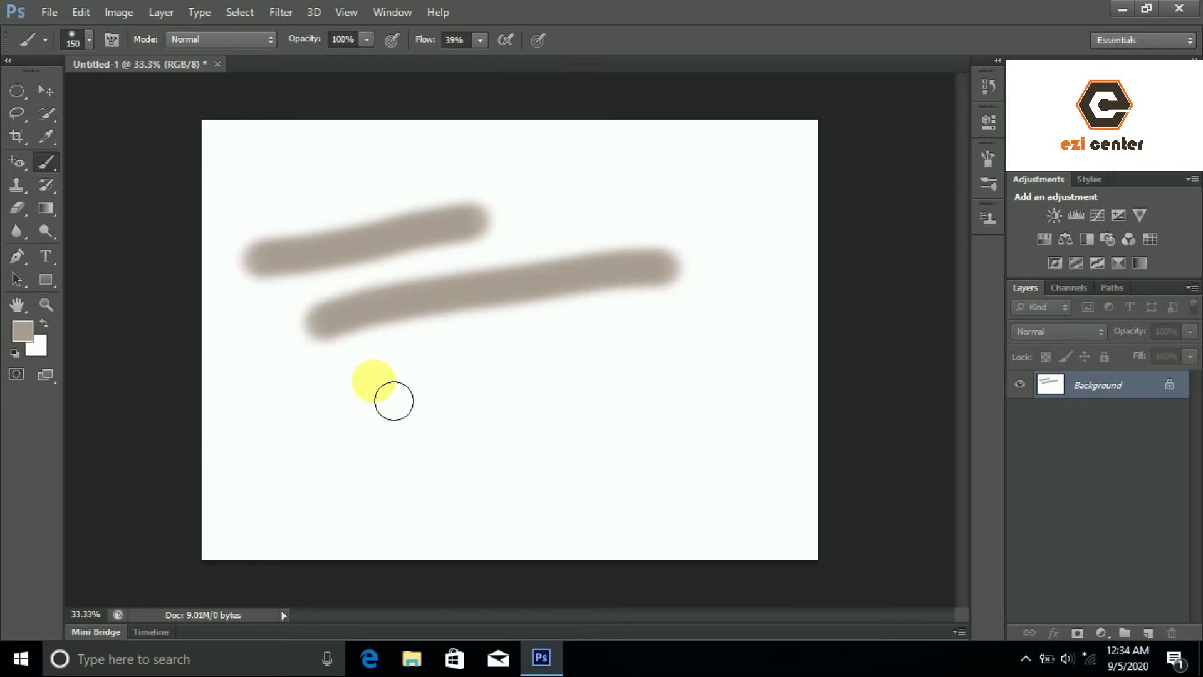
{"action": "left_click_drag", "start_coordinate": [370, 382], "coordinate": [681, 346]}
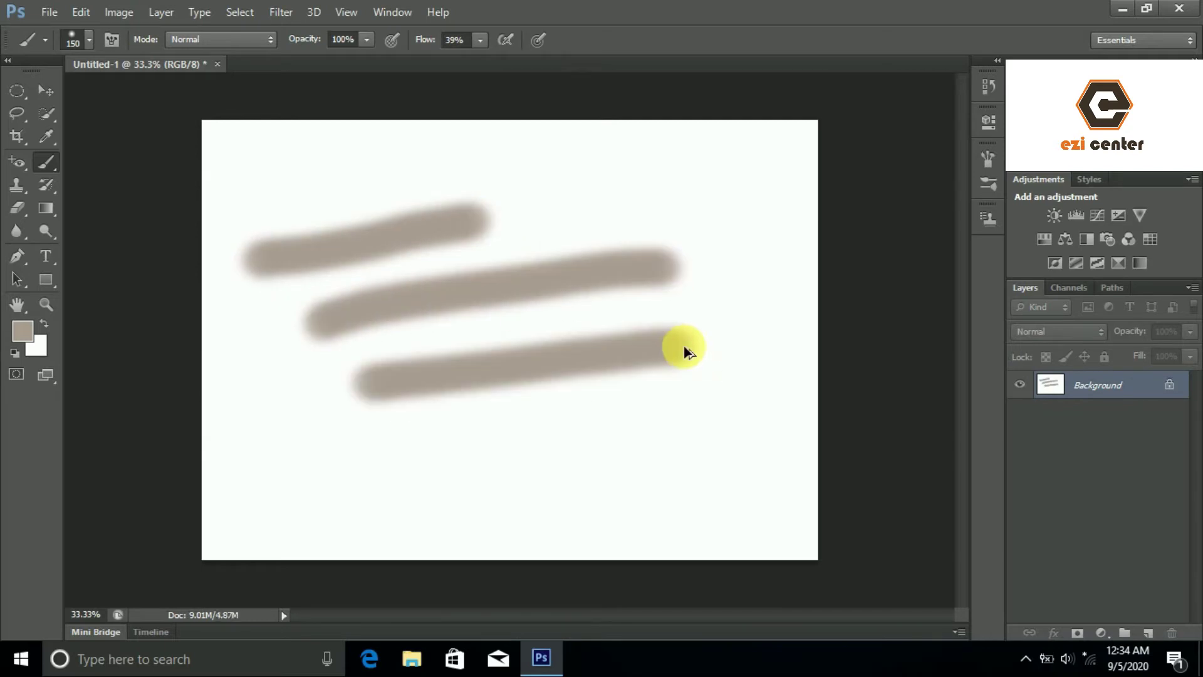
{"action": "key", "text": "ctrl+alt+z"}
{"action": "key", "text": "ctrl+alt+z"}
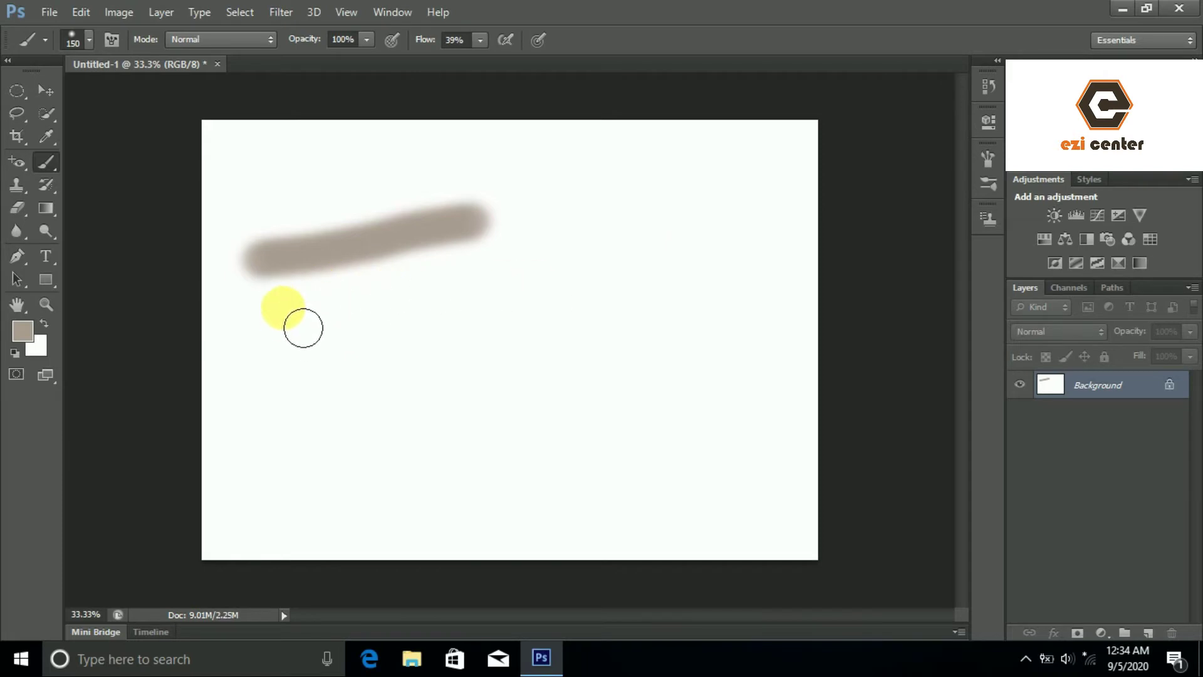
Step: Paint three new soft strokes, undo the lower two, and check the 150 px, 24% hardness settings
{"action": "left_click_drag", "start_coordinate": [250, 187], "coordinate": [520, 176]}
{"action": "left_click_drag", "start_coordinate": [323, 300], "coordinate": [695, 233]}
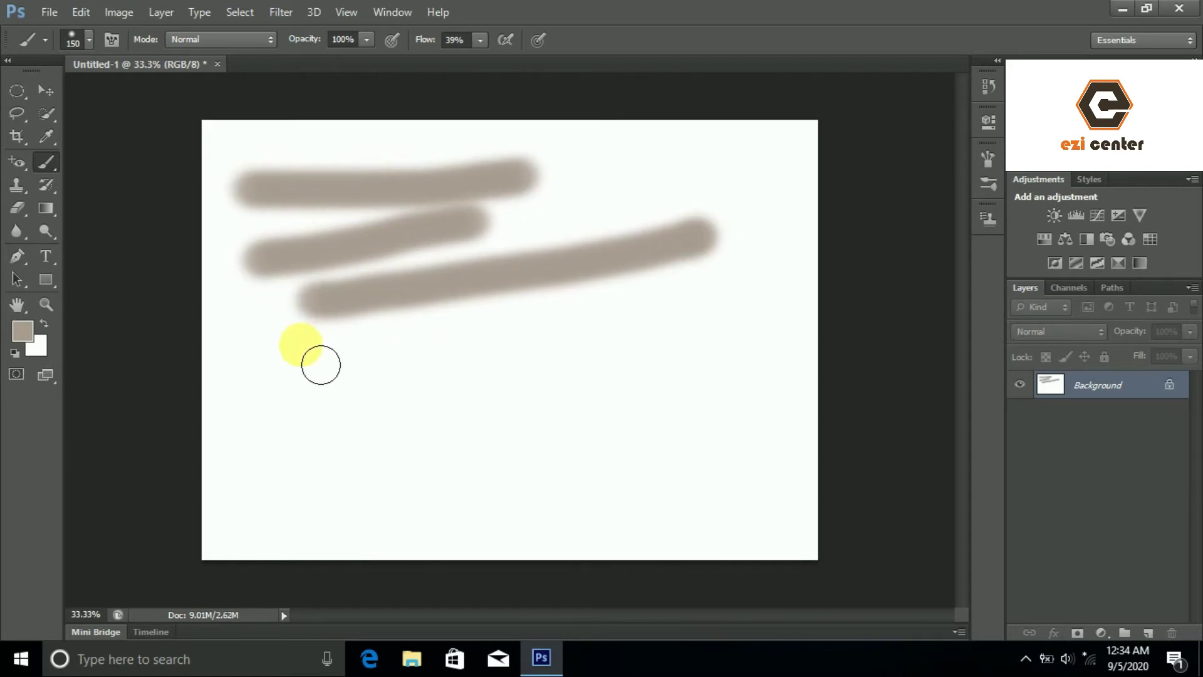
{"action": "left_click_drag", "start_coordinate": [306, 344], "coordinate": [670, 335]}
{"action": "key", "text": "ctrl+alt+z"}
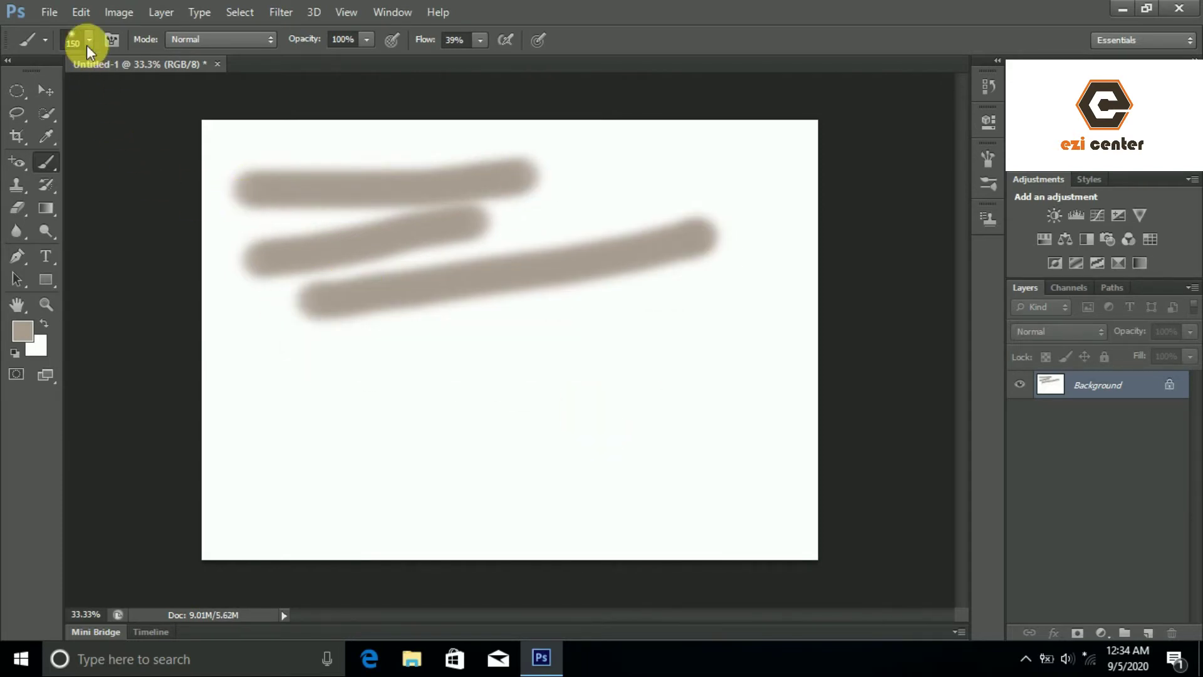
{"action": "key", "text": "ctrl+alt+z"}
{"action": "left_click", "coordinate": [88, 40]}
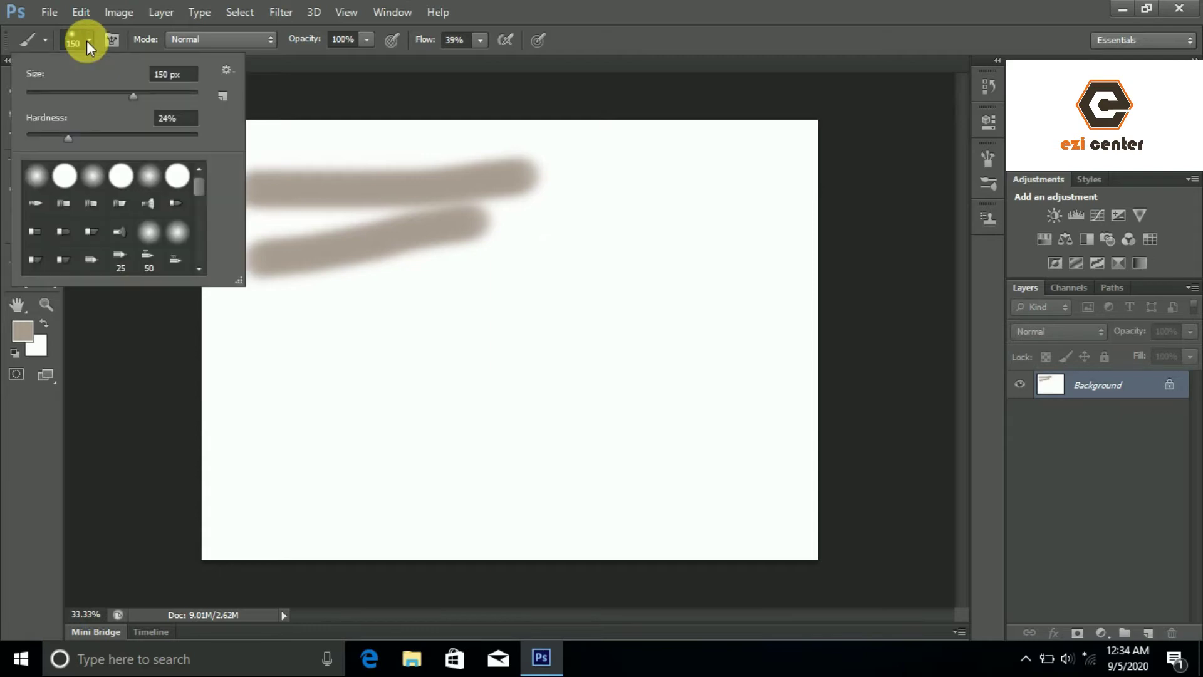
Step: Try out different brush sizes in the Brush Preset picker
{"action": "left_click", "coordinate": [87, 41]}
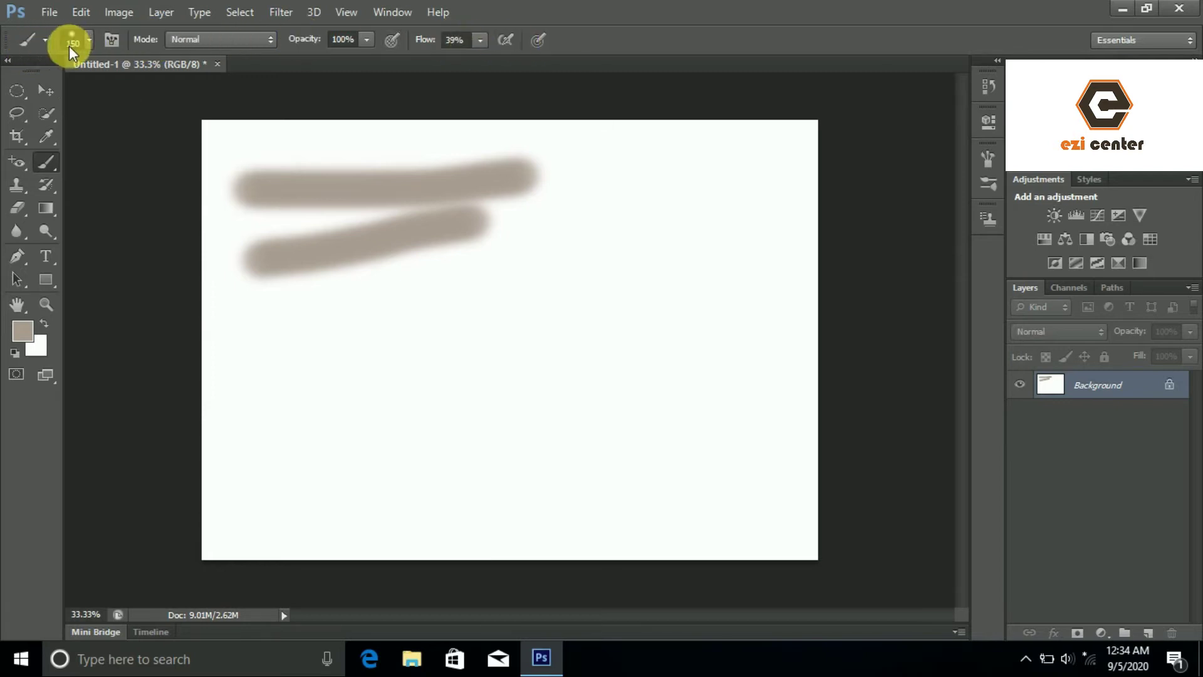
{"action": "left_click", "coordinate": [87, 40]}
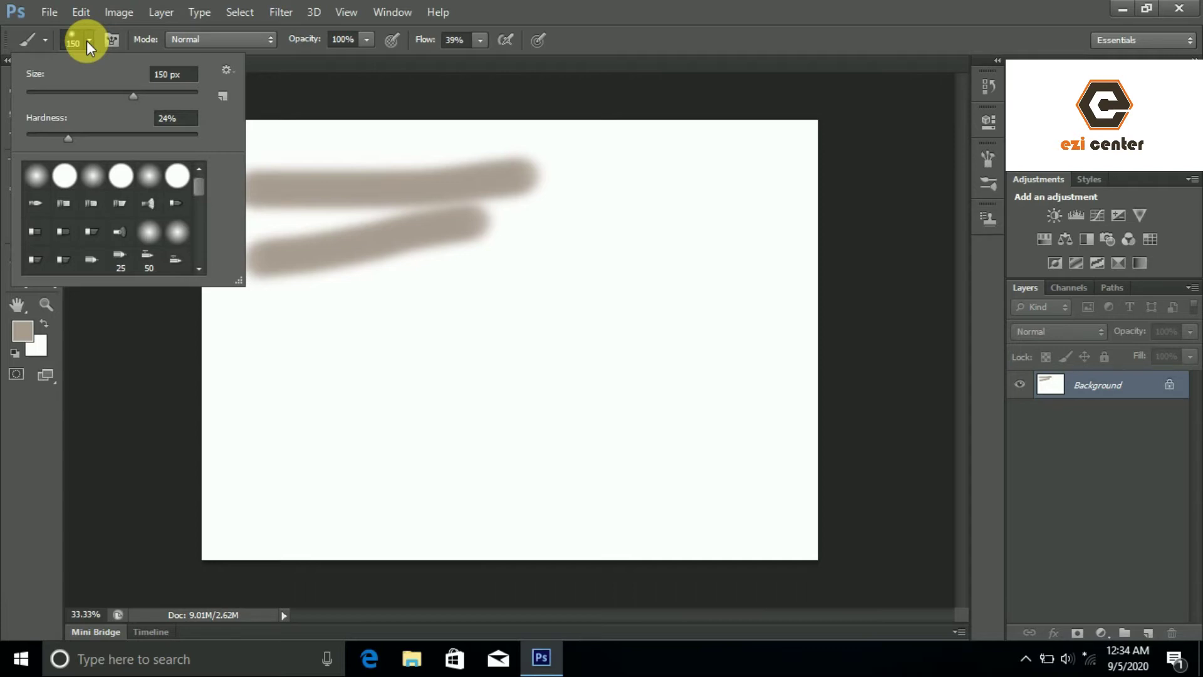
{"action": "left_click", "coordinate": [89, 40]}
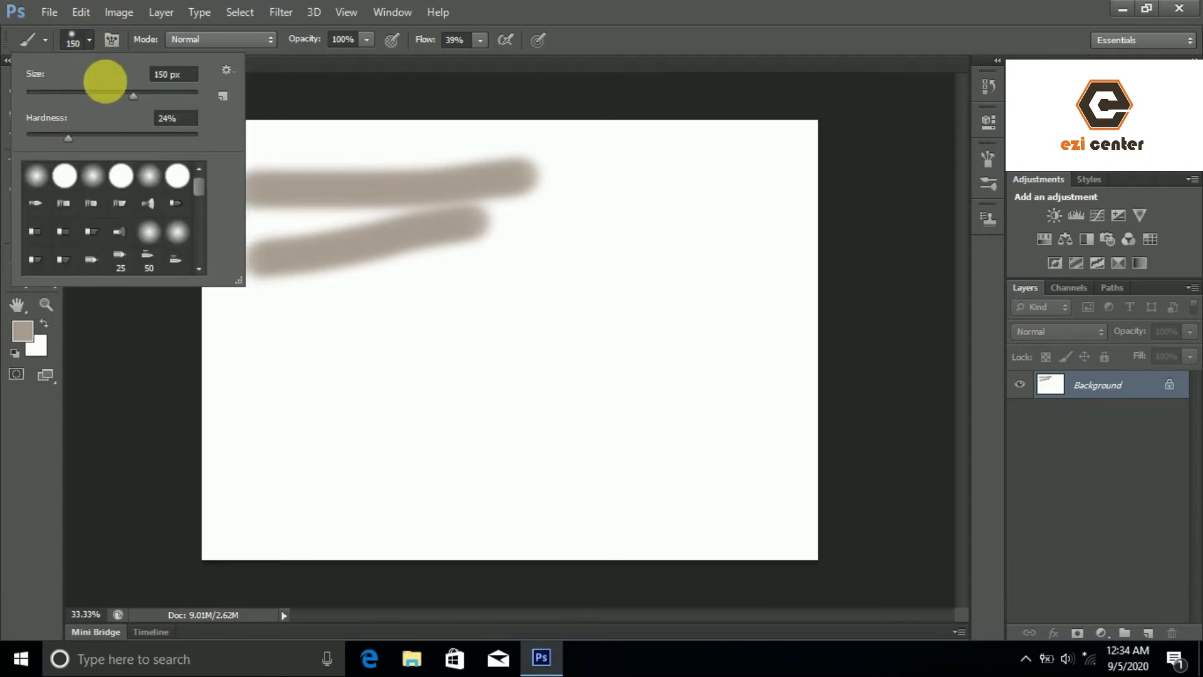
{"action": "left_click_drag", "start_coordinate": [133, 95], "coordinate": [128, 96]}
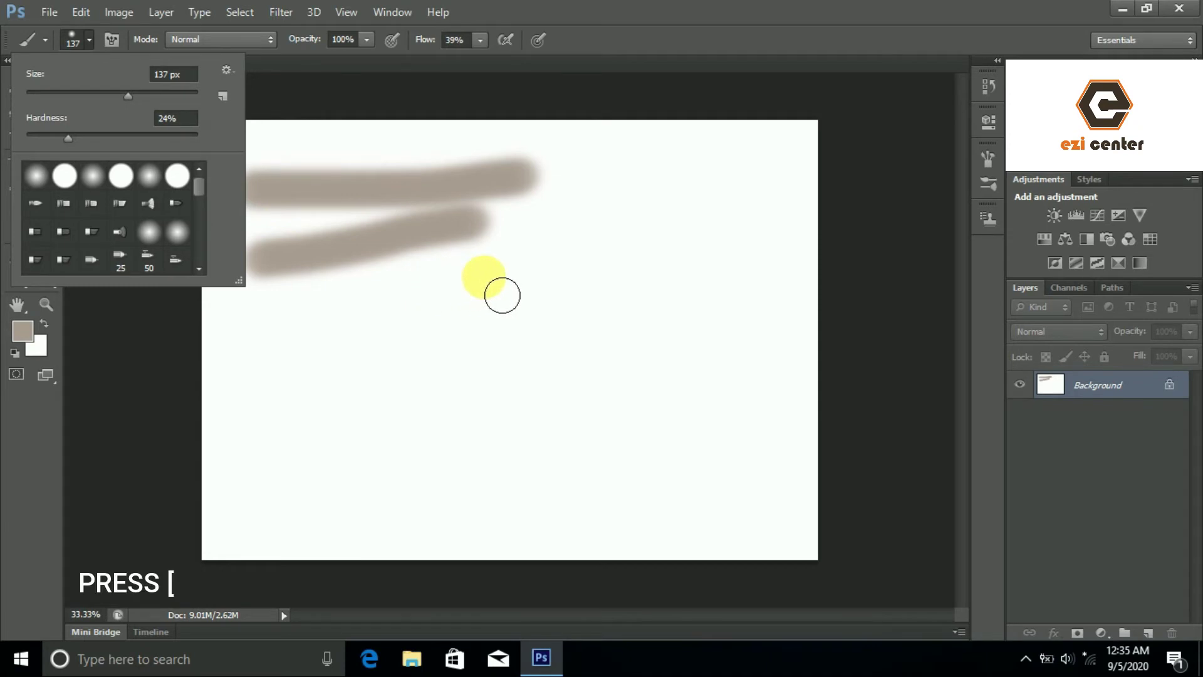
Step: Shrink the brush with [, paint a small grey test dab, then enlarge it with ]
{"action": "key", "text": "bracketleft"}
{"action": "key", "text": "bracketleft"}
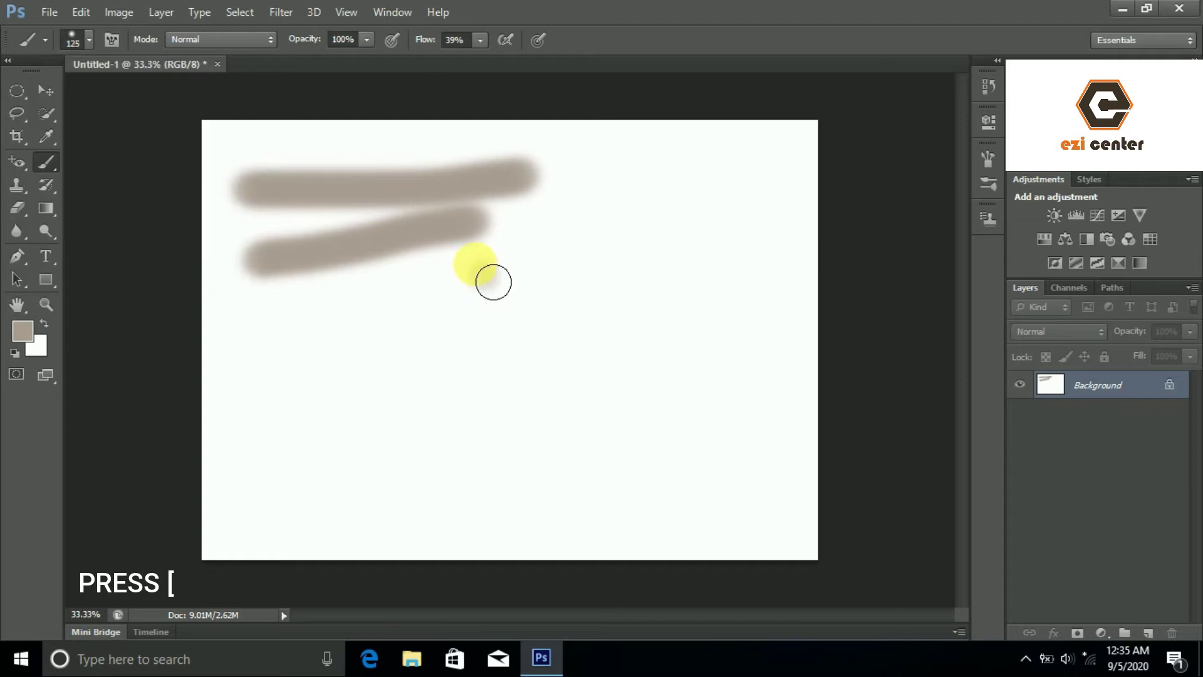
{"action": "key", "text": "bracketleft"}
{"action": "left_click", "coordinate": [481, 273]}
{"action": "key", "text": "bracketleft"}
{"action": "key", "text": "bracketleft"}
{"action": "key", "text": "bracketleft"}
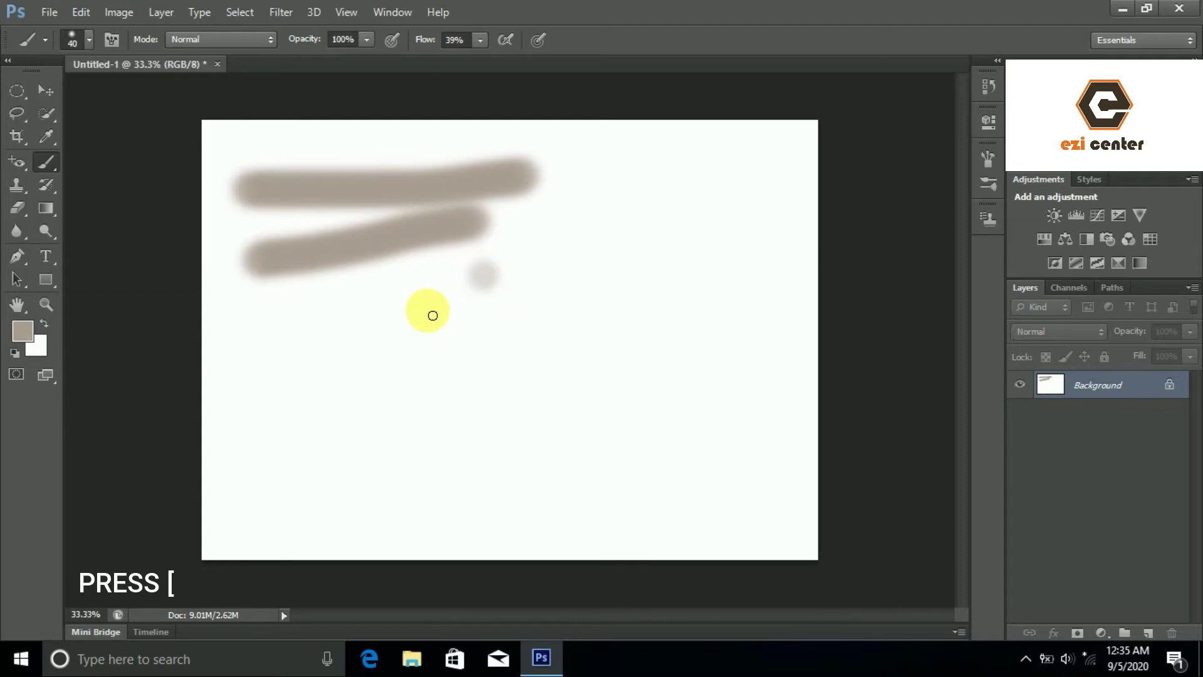
{"action": "key", "text": "bracketright"}
{"action": "key", "text": "bracketright"}
{"action": "key", "text": "bracketright"}
{"action": "key", "text": "bracketright"}
{"action": "key", "text": "bracketright"}
{"action": "key", "text": "bracketright"}
{"action": "key", "text": "bracketright"}
{"action": "key", "text": "bracketright"}
{"action": "key", "text": "bracketright"}
{"action": "key", "text": "bracketright"}
Step: Confirm the 250 px brush and view the foreground Color Picker showing a79b8f, then cancel
{"action": "left_click", "coordinate": [89, 40]}
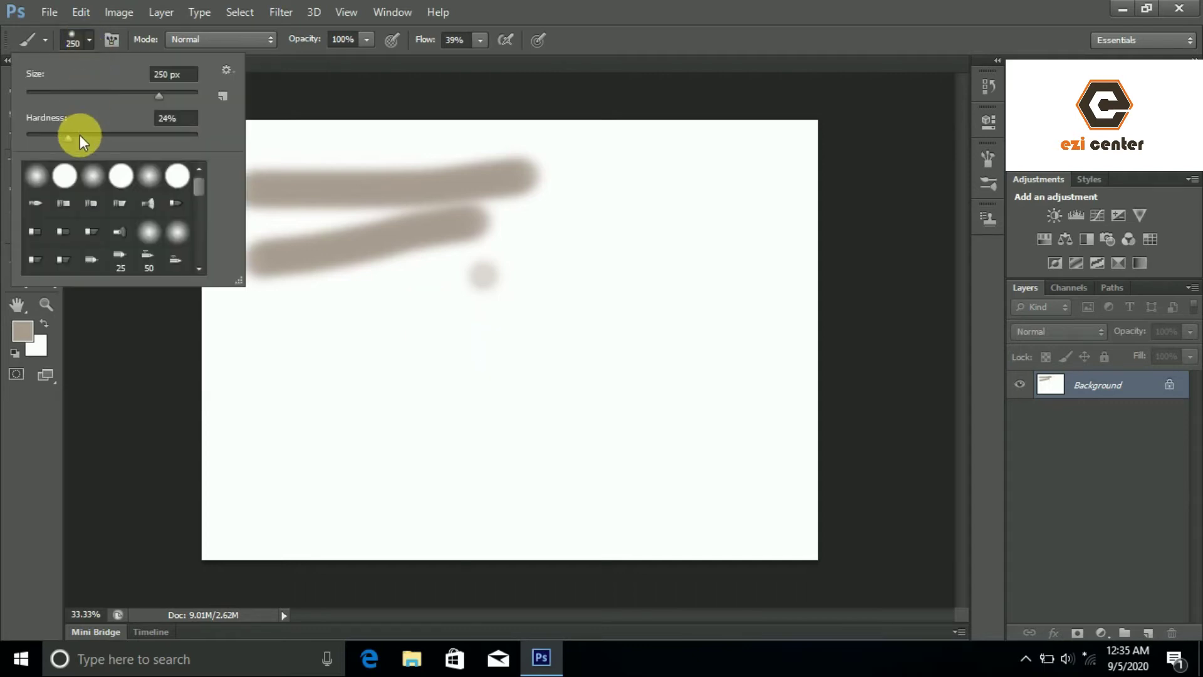
{"action": "left_click", "coordinate": [22, 330]}
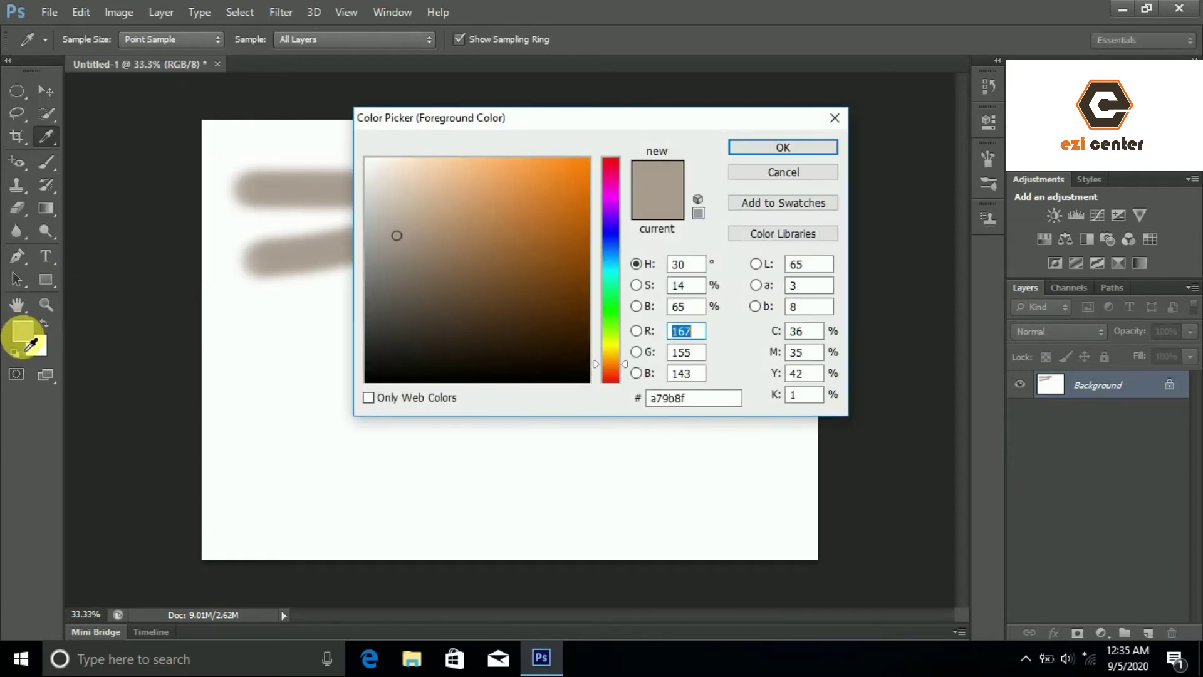
{"action": "left_click", "coordinate": [740, 169]}
Step: Set the foreground colour to pure red ff0000, clear the brown strokes, and paint a soft red stroke
{"action": "left_click", "coordinate": [22, 330]}
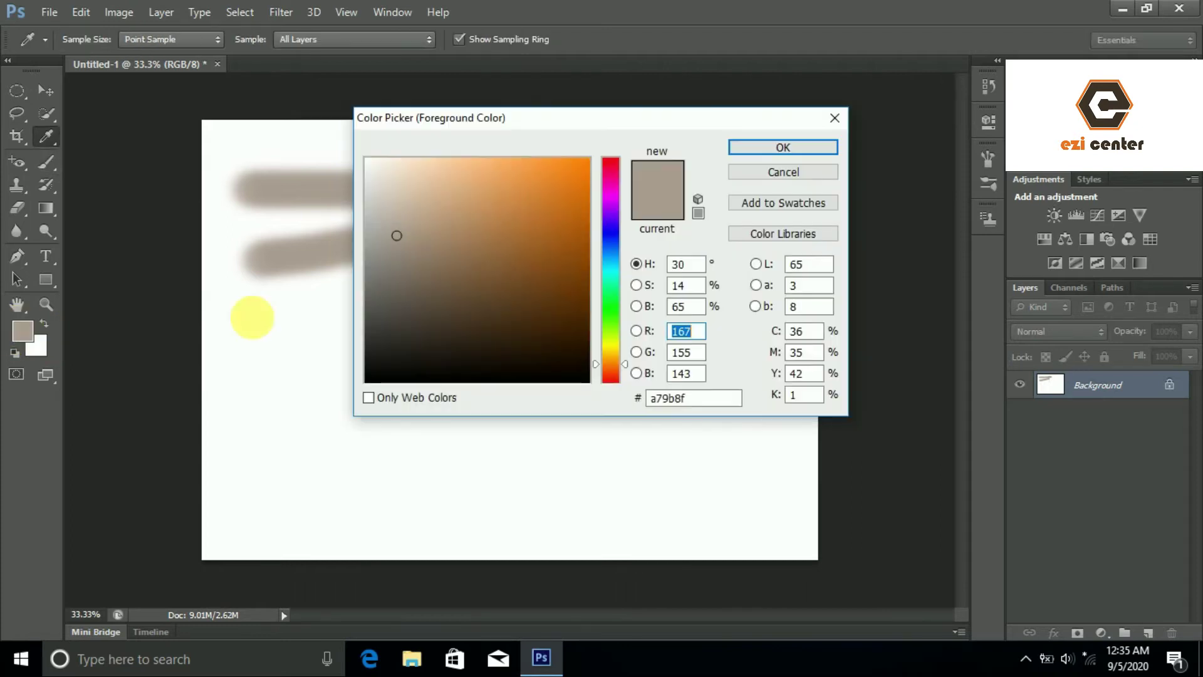
{"action": "left_click", "coordinate": [602, 159]}
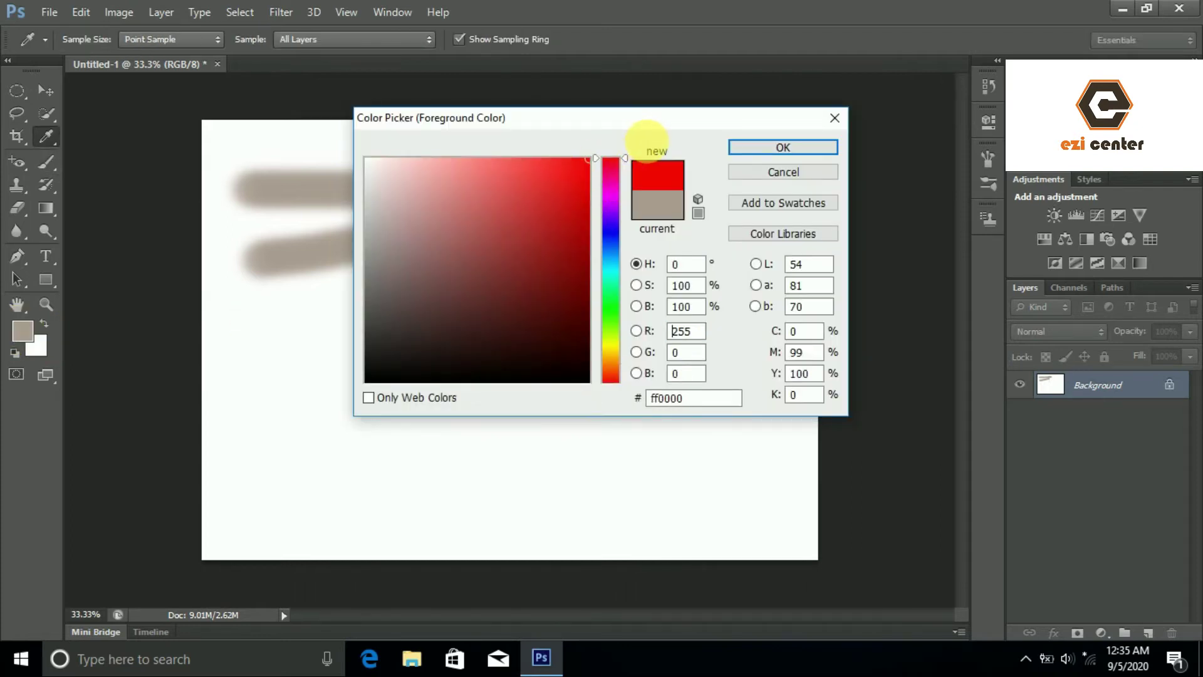
{"action": "left_click", "coordinate": [772, 149]}
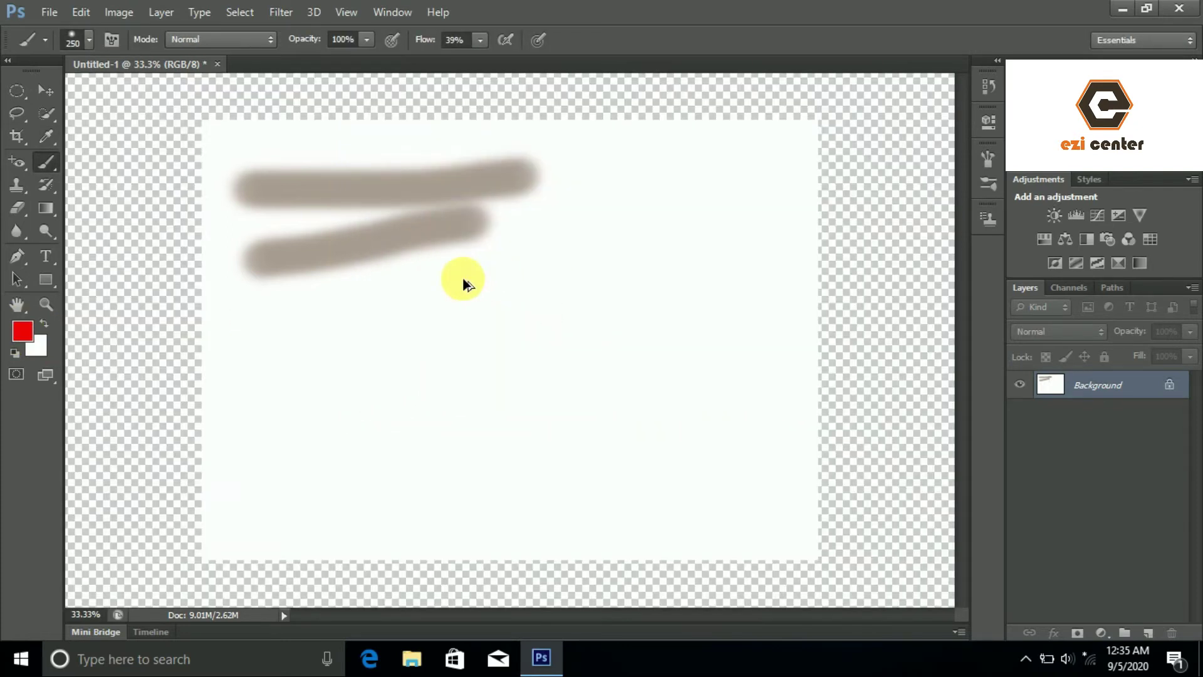
{"action": "key", "text": "ctrl+z"}
{"action": "key", "text": "ctrl+z"}
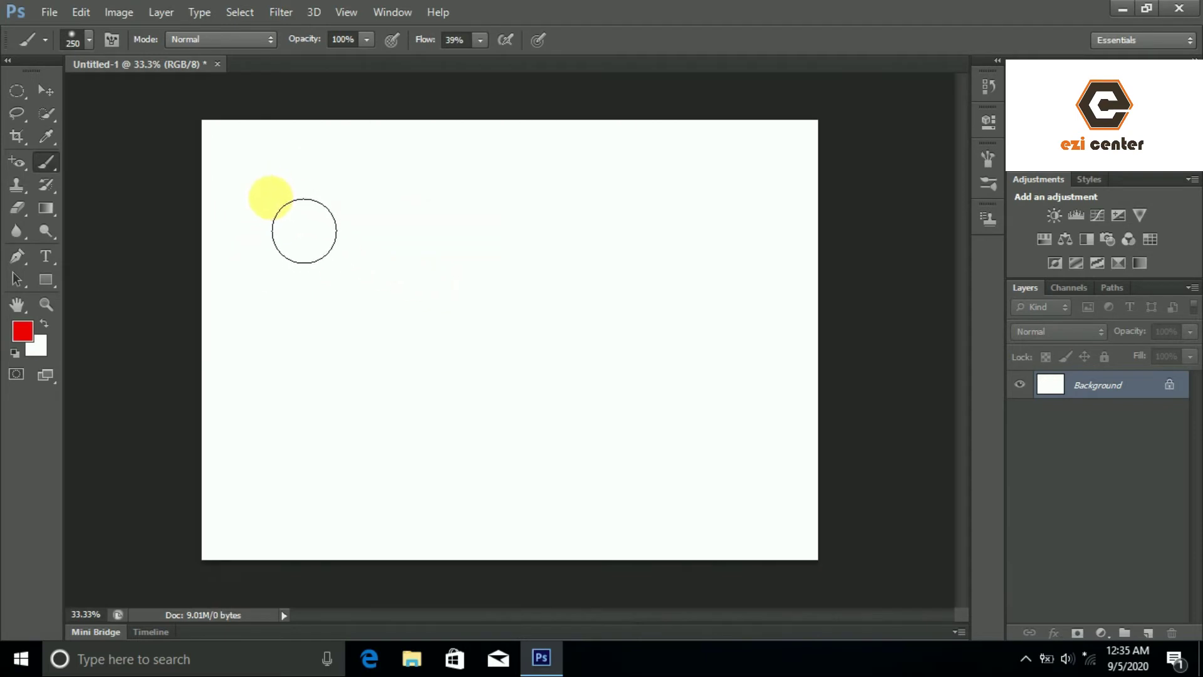
{"action": "left_click_drag", "start_coordinate": [276, 200], "coordinate": [583, 196]}
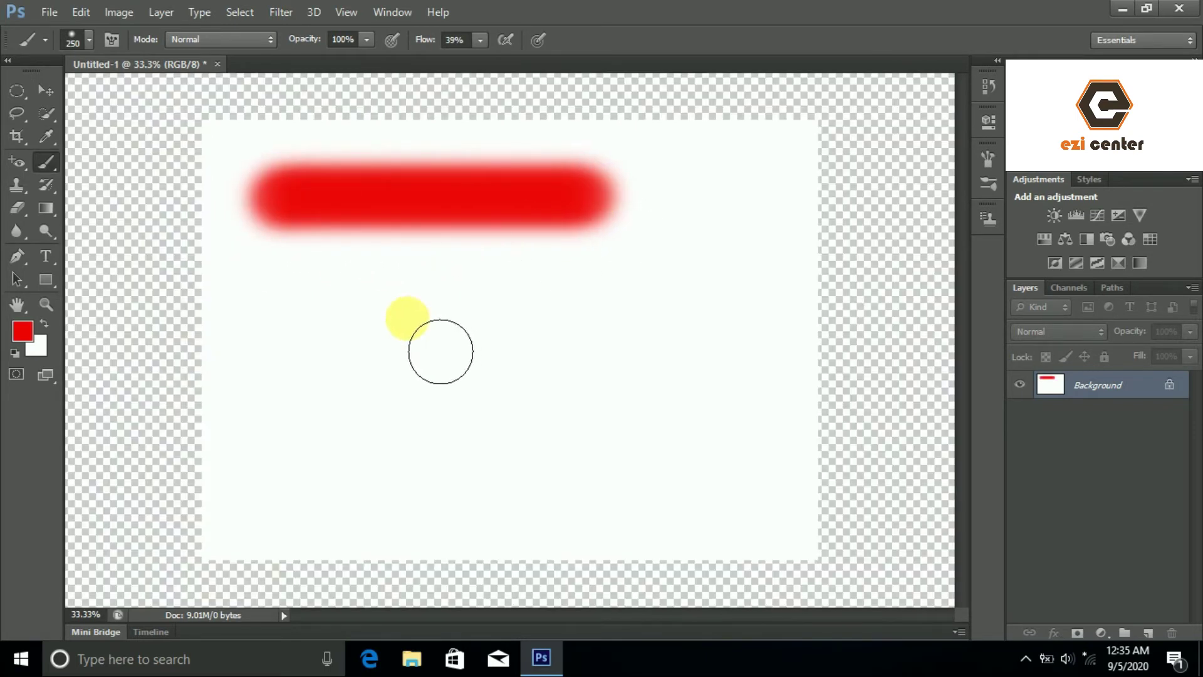
Step: Raise brush hardness to 100% and paint a hard-edged red stroke below the first
{"action": "left_click", "coordinate": [89, 41]}
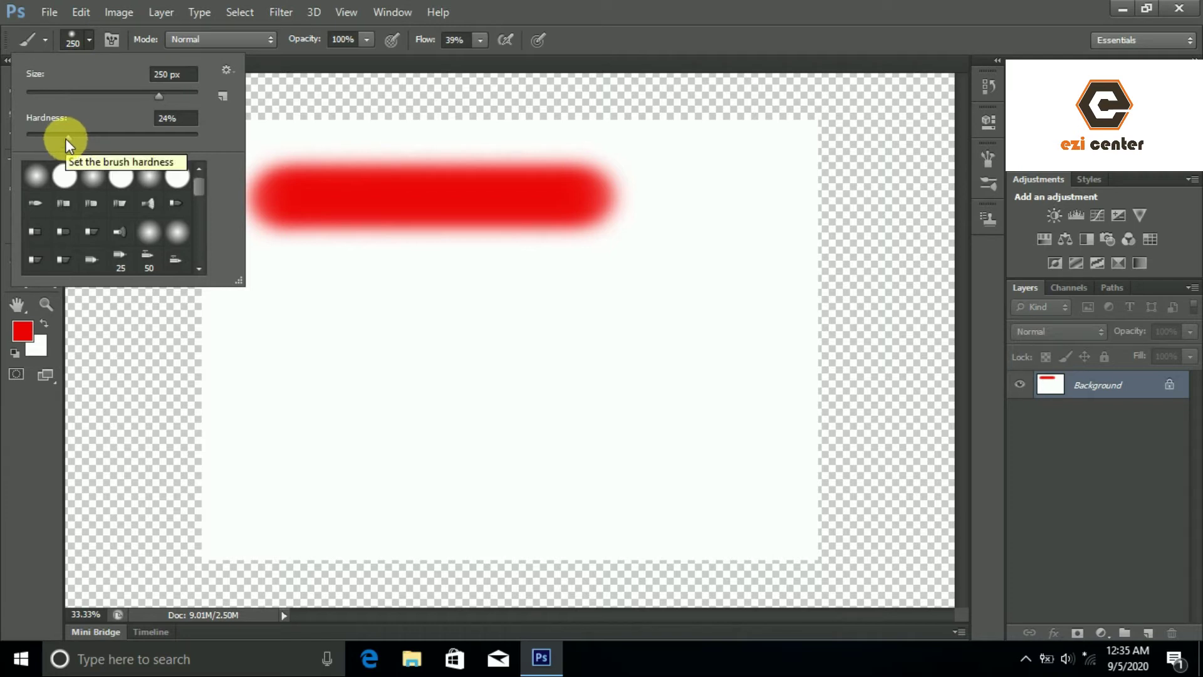
{"action": "left_click_drag", "start_coordinate": [68, 136], "coordinate": [261, 137]}
{"action": "left_click", "coordinate": [260, 137]}
{"action": "left_click_drag", "start_coordinate": [276, 295], "coordinate": [589, 296]}
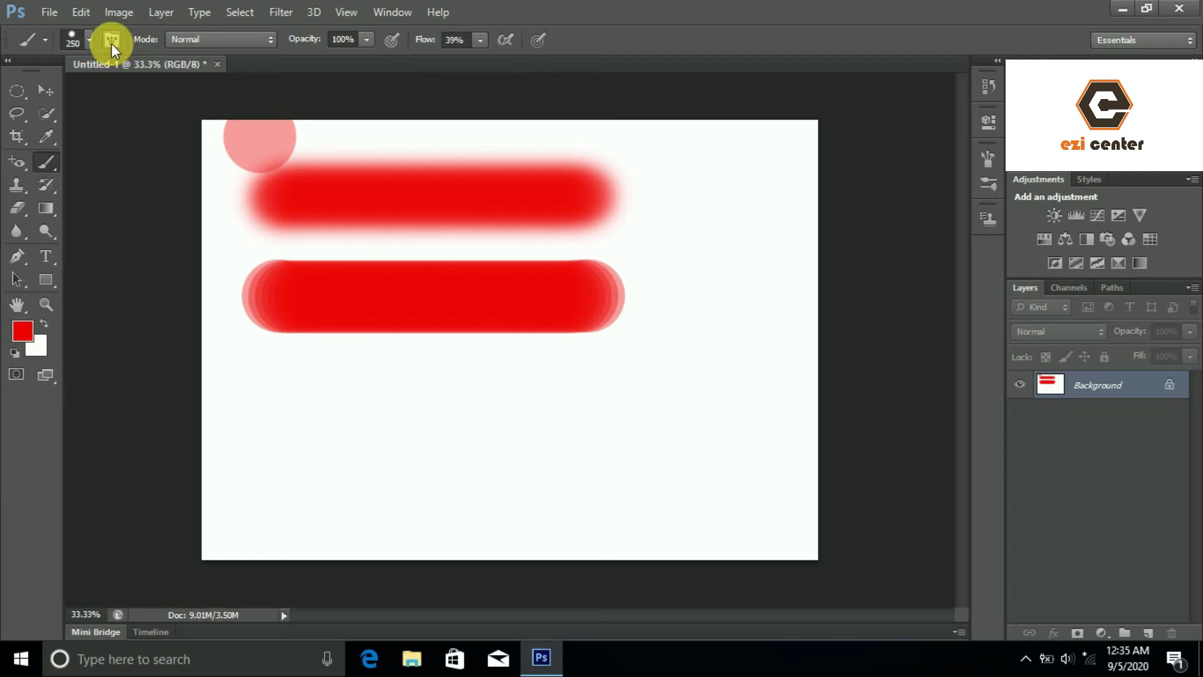
{"action": "left_click", "coordinate": [91, 40]}
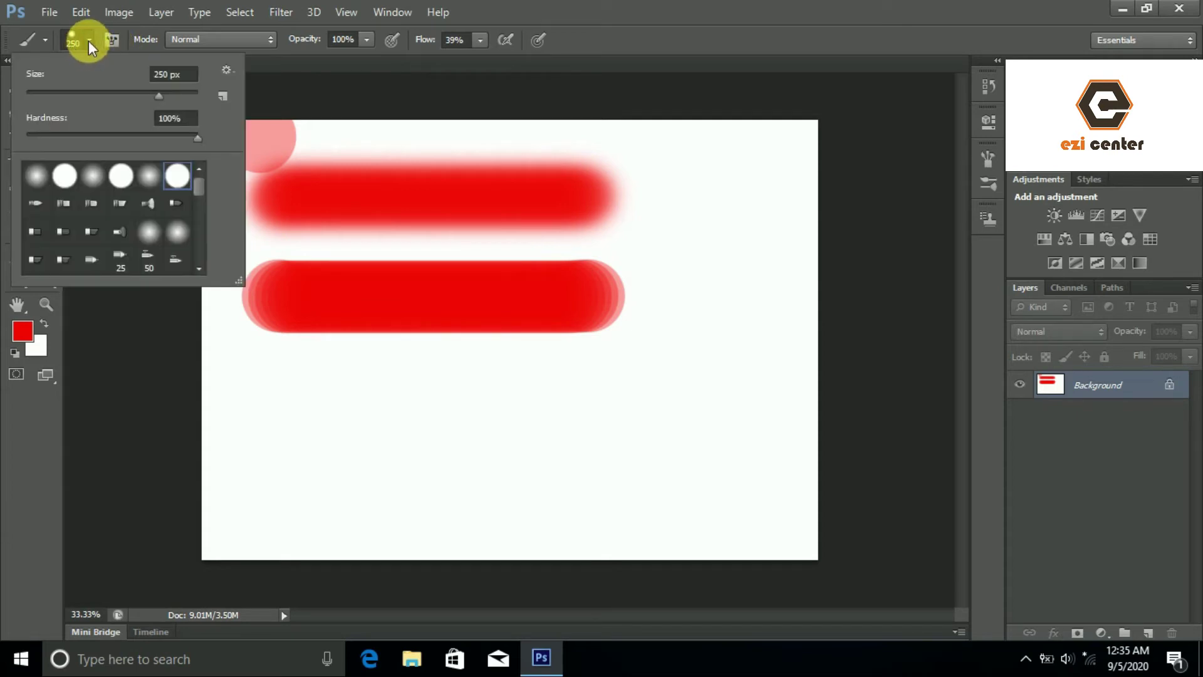
Step: Pick the scattered star brush tip 74, paint a test stroke, and undo it
{"action": "left_click", "coordinate": [92, 37]}
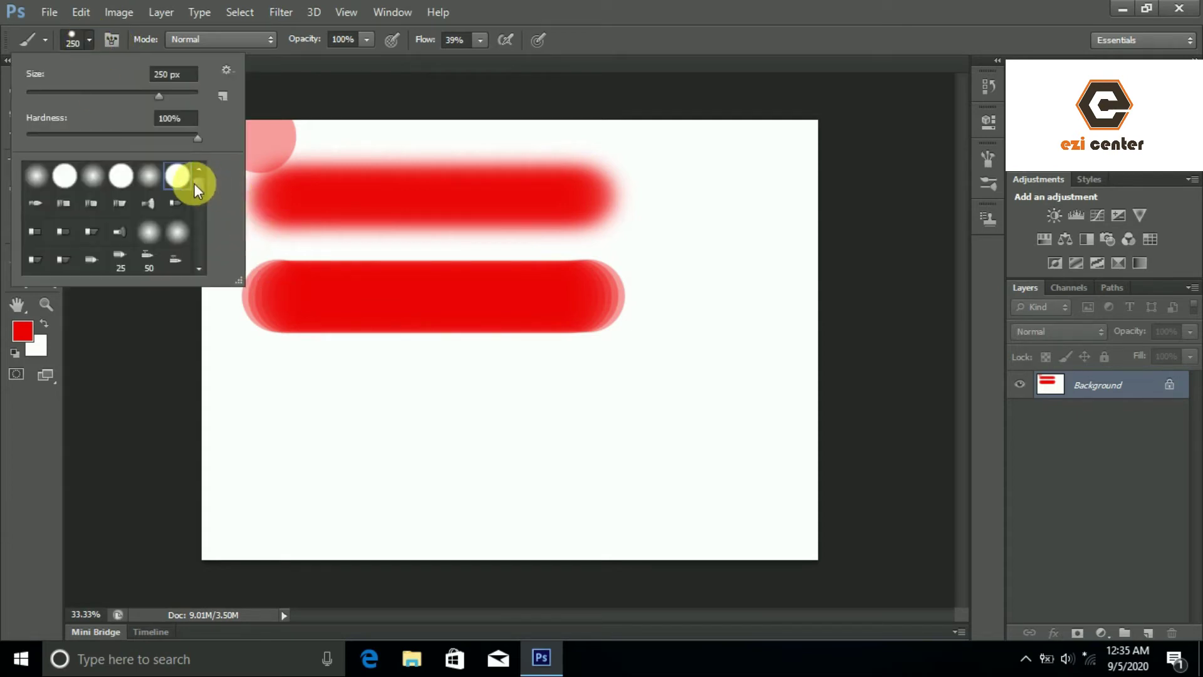
{"action": "left_click_drag", "start_coordinate": [196, 185], "coordinate": [201, 211]}
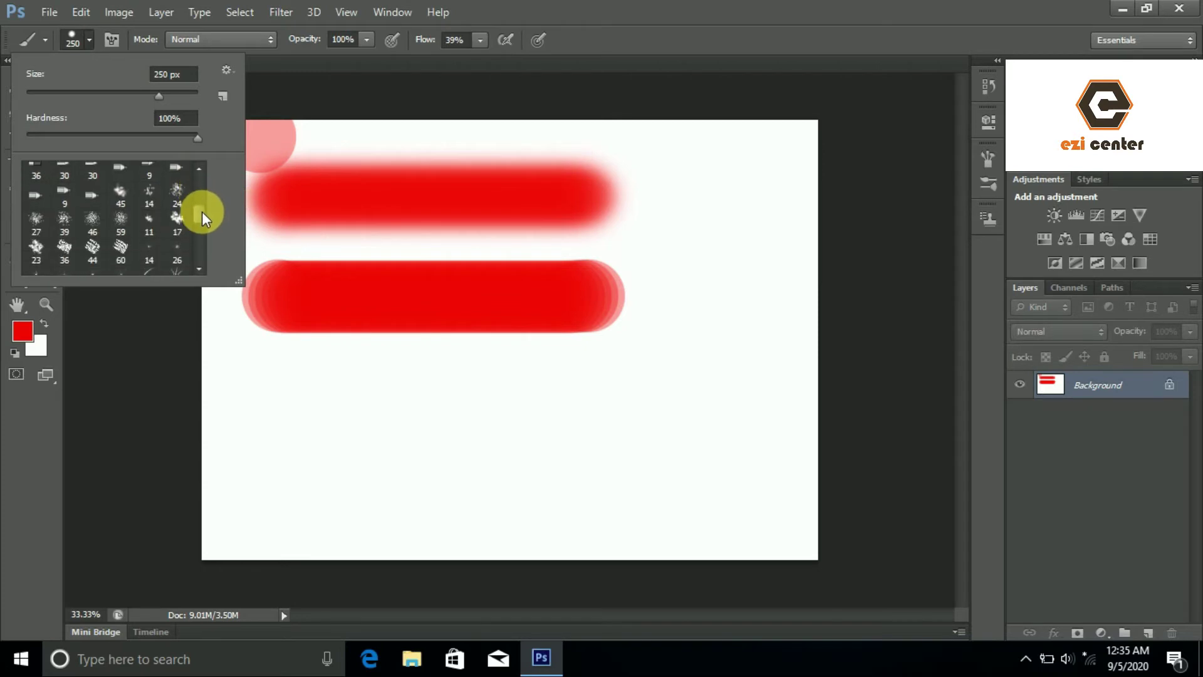
{"action": "left_click_drag", "start_coordinate": [202, 209], "coordinate": [201, 236]}
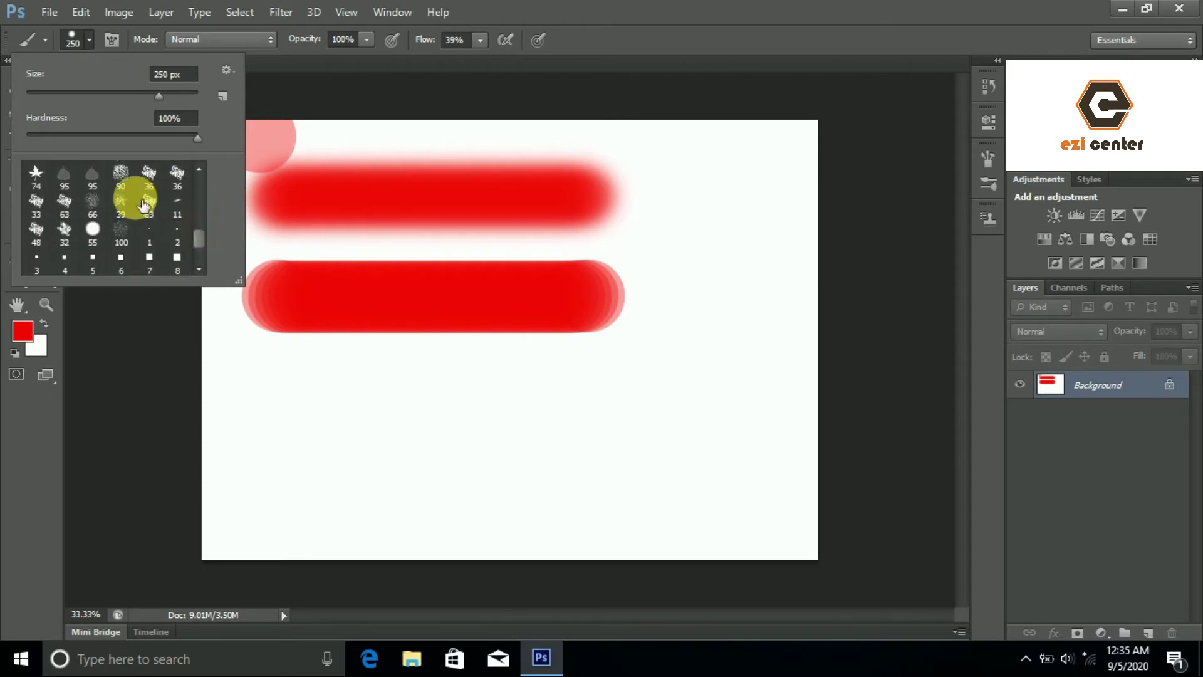
{"action": "left_click", "coordinate": [44, 188]}
{"action": "mouse_move", "coordinate": [282, 395]}
{"action": "left_mouse_down"}
{"action": "mouse_move", "coordinate": [559, 412]}
{"action": "mouse_move", "coordinate": [547, 431]}
{"action": "left_mouse_up"}
{"action": "key", "text": "ctrl+z"}
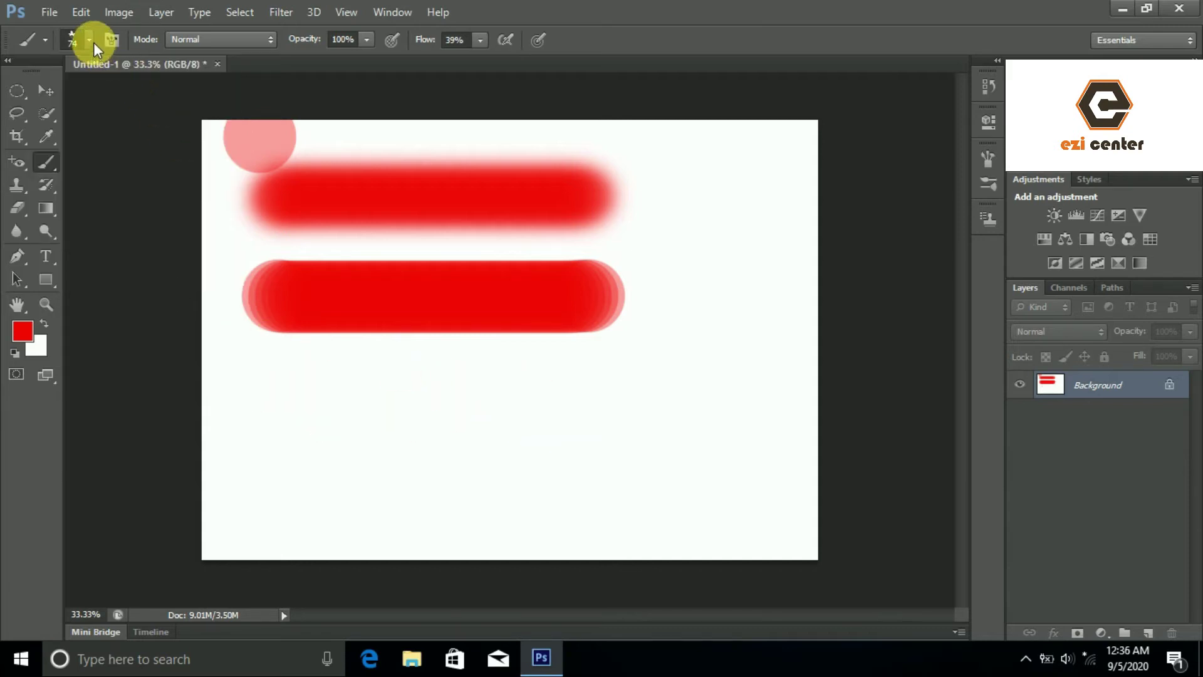
Step: Enlarge the star brush to 187 px, test another stroke, then undo back to a blank canvas
{"action": "left_click", "coordinate": [90, 40]}
{"action": "left_click_drag", "start_coordinate": [148, 103], "coordinate": [150, 103]}
{"action": "mouse_move", "coordinate": [403, 403]}
{"action": "left_mouse_down"}
{"action": "mouse_move", "coordinate": [539, 396]}
{"action": "mouse_move", "coordinate": [690, 425]}
{"action": "left_mouse_up"}
{"action": "key", "text": "ctrl+z"}
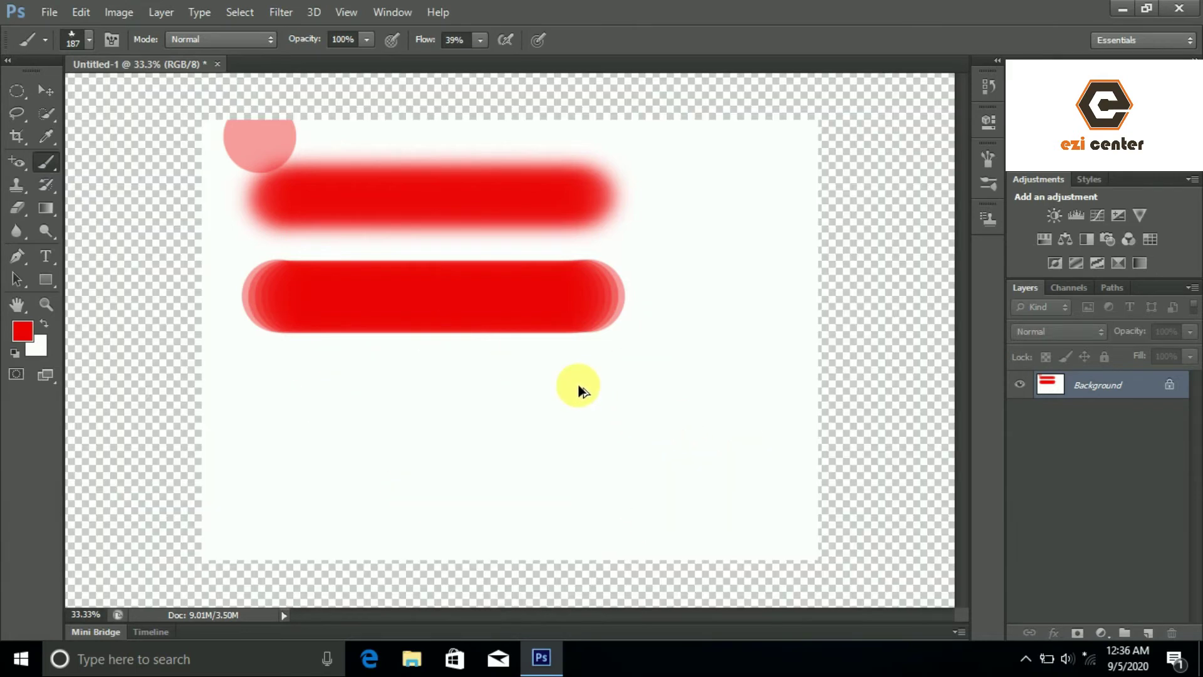
{"action": "key", "text": "ctrl+alt+z"}
{"action": "key", "text": "ctrl+alt+z"}
{"action": "key", "text": "ctrl+alt+z"}
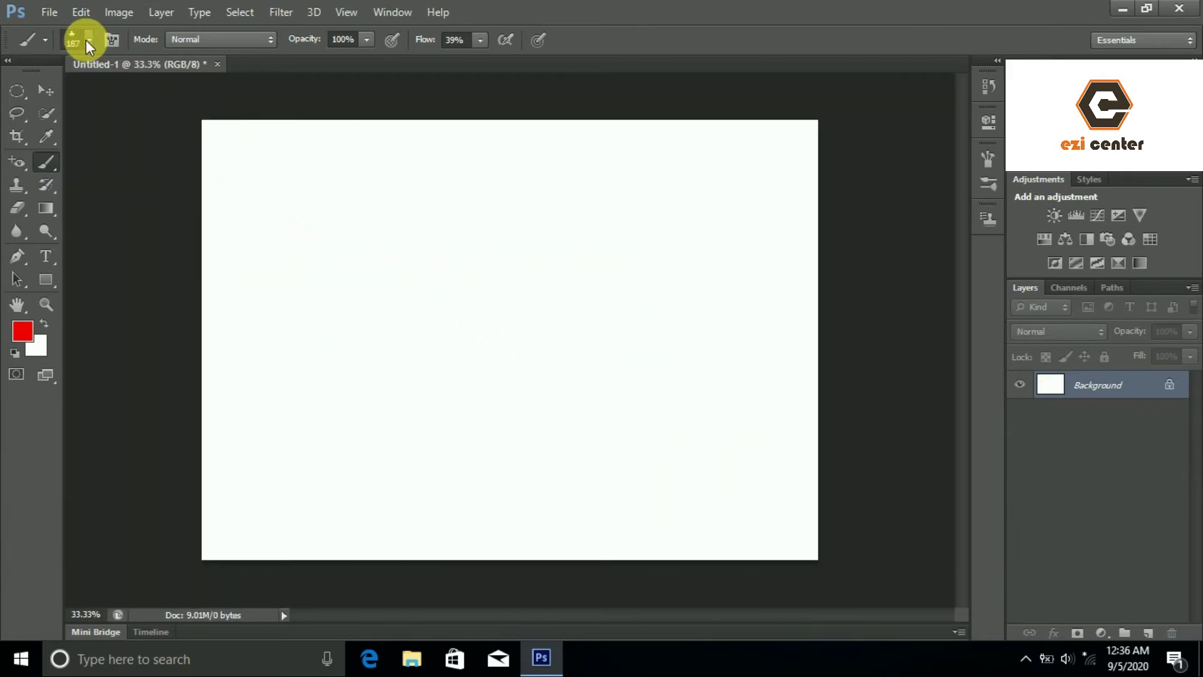
Step: Load the DP Brushes library from the Brush Preset picker menu and append it to the current brushes
{"action": "left_click", "coordinate": [85, 39]}
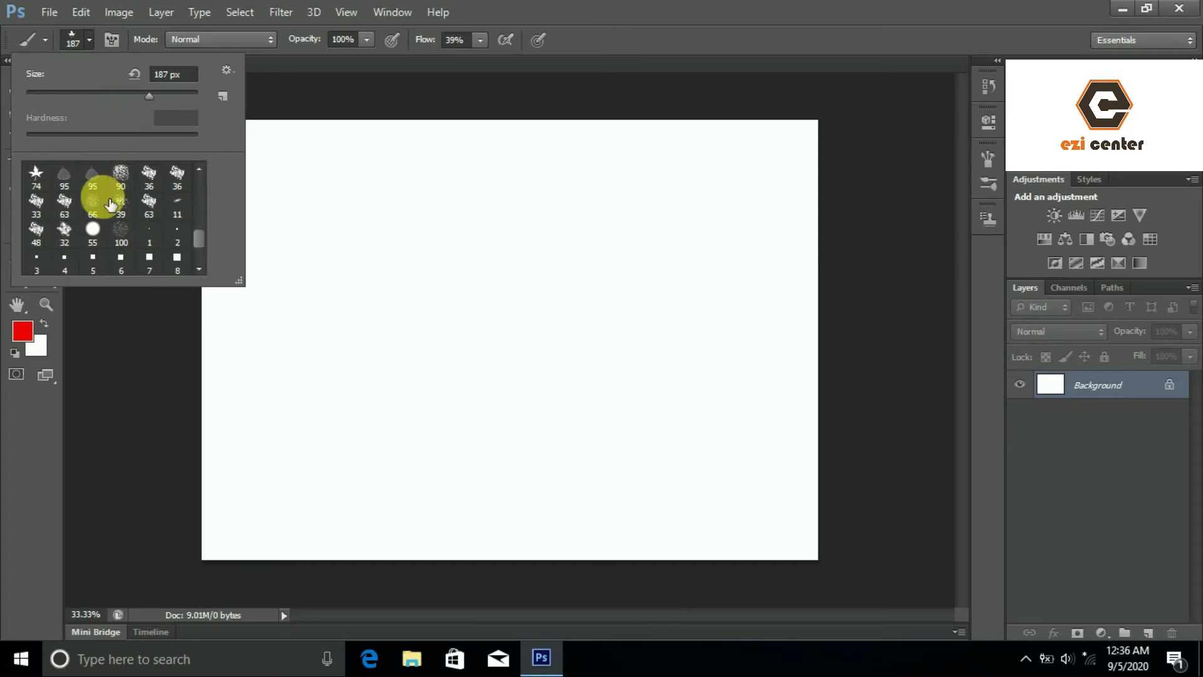
{"action": "left_click_drag", "start_coordinate": [198, 242], "coordinate": [197, 213]}
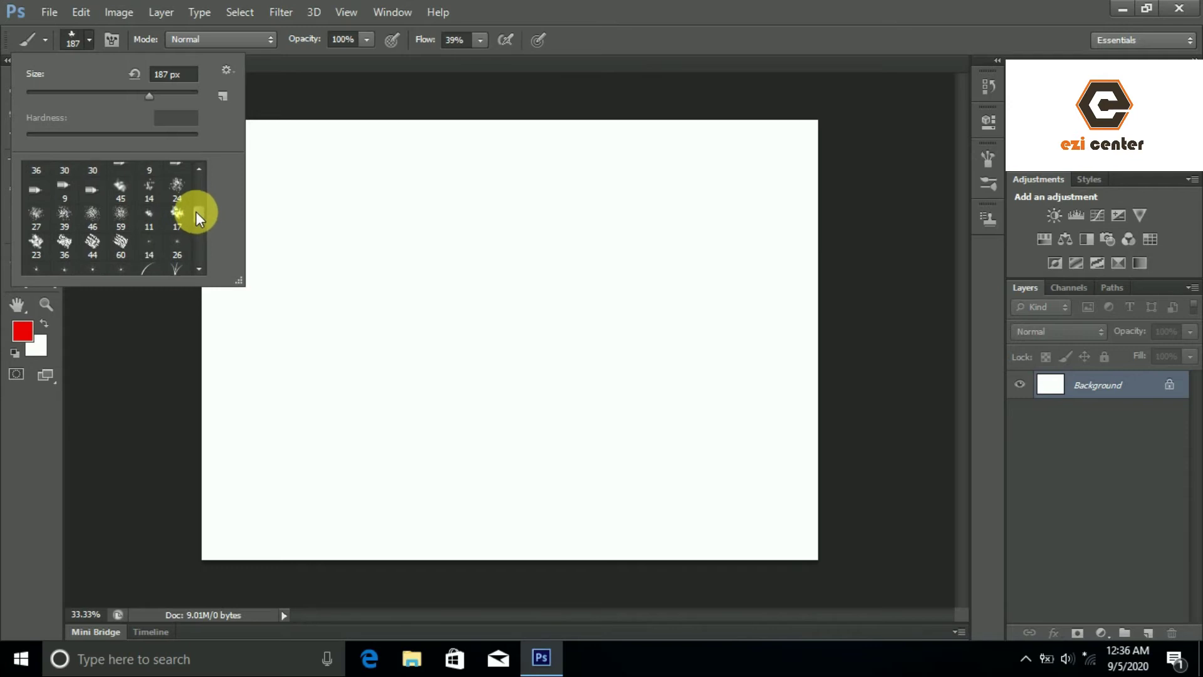
{"action": "left_click", "coordinate": [227, 70]}
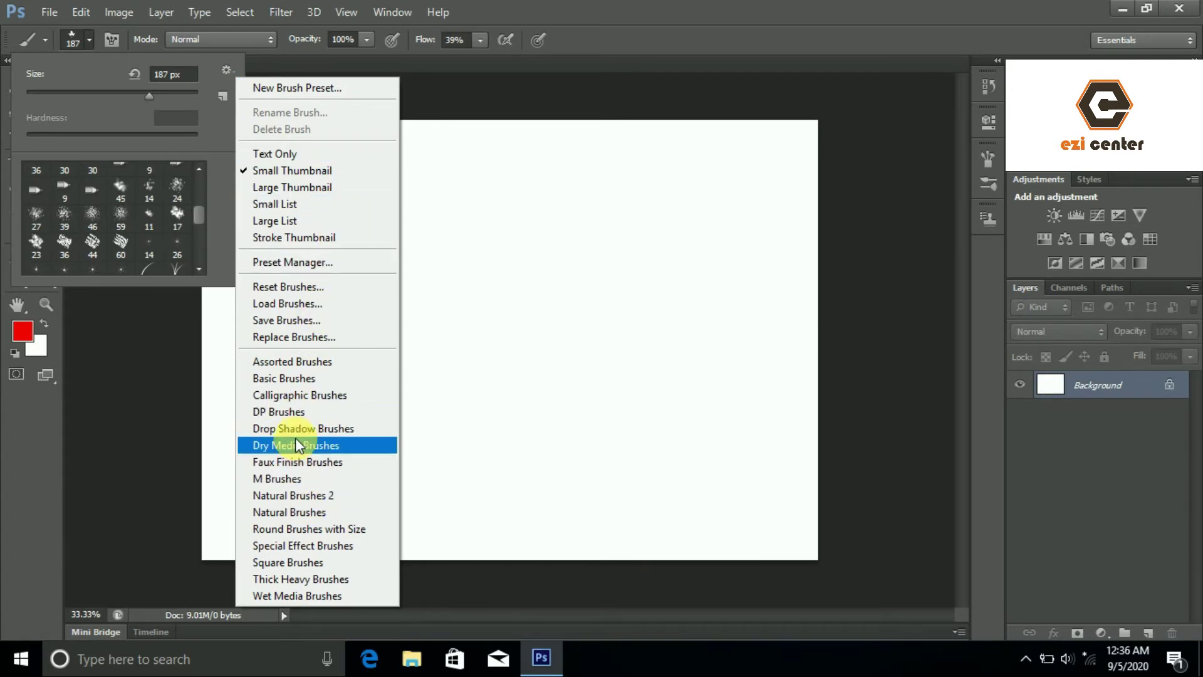
{"action": "left_click", "coordinate": [291, 410]}
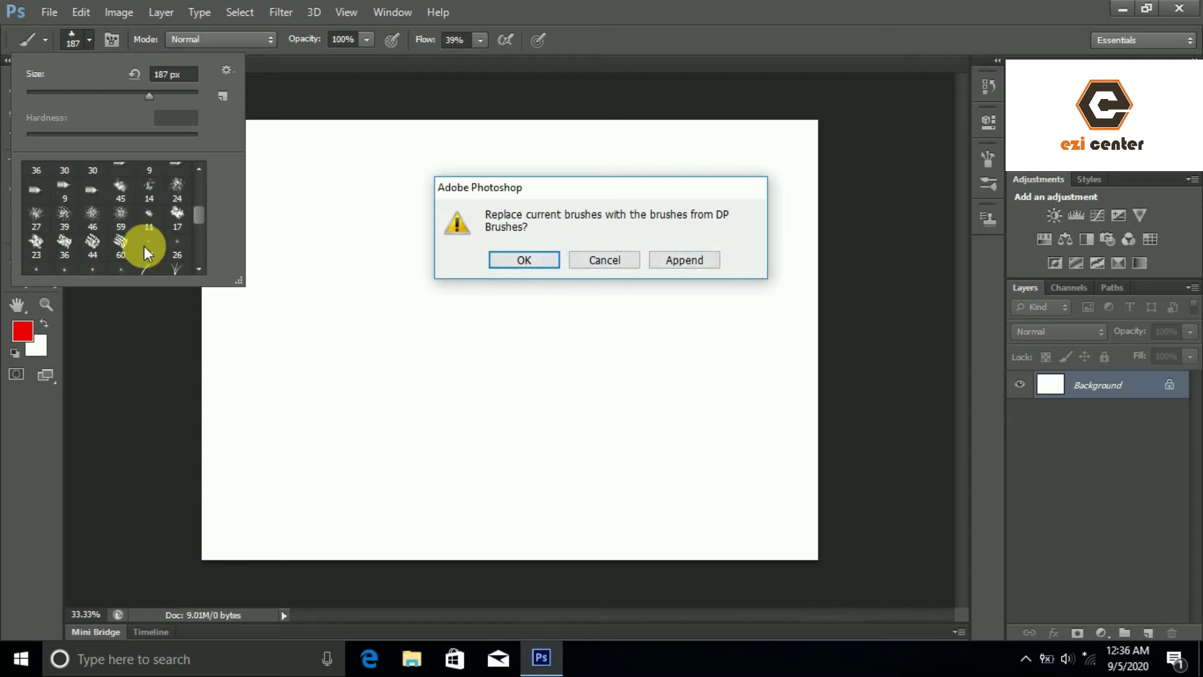
{"action": "scroll", "coordinate": [151, 224], "scroll_direction": "down", "scroll_amount": 2}
{"action": "scroll", "coordinate": [152, 225], "scroll_direction": "down", "scroll_amount": 1}
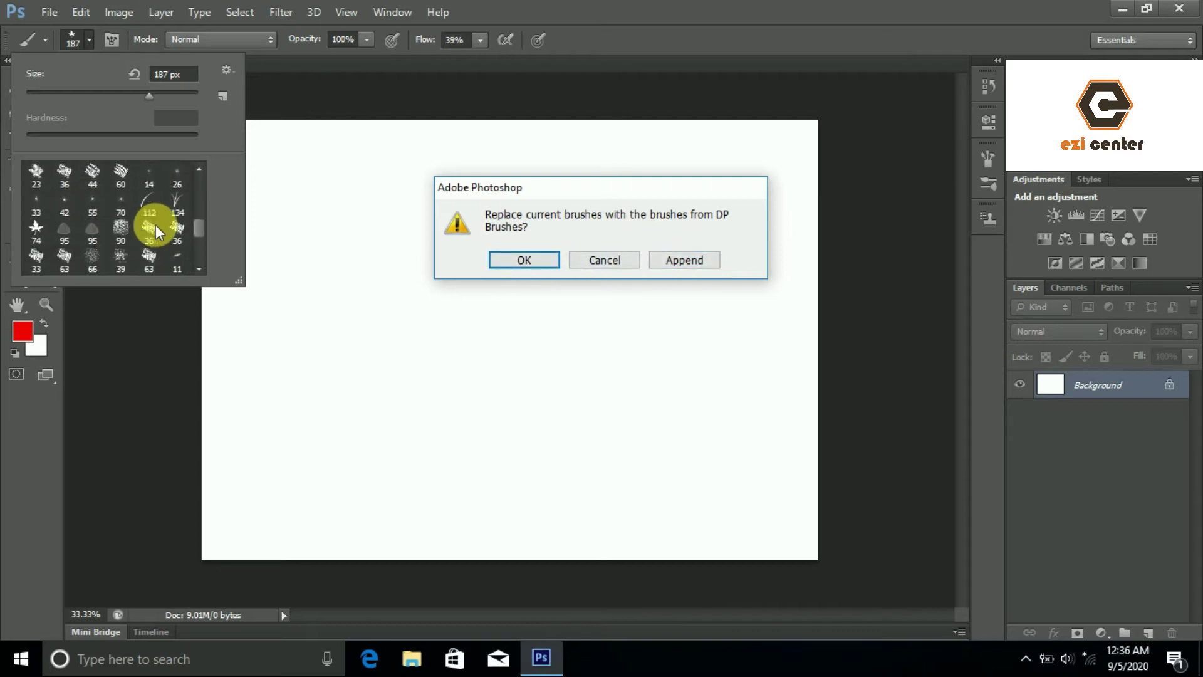
{"action": "left_click", "coordinate": [687, 262]}
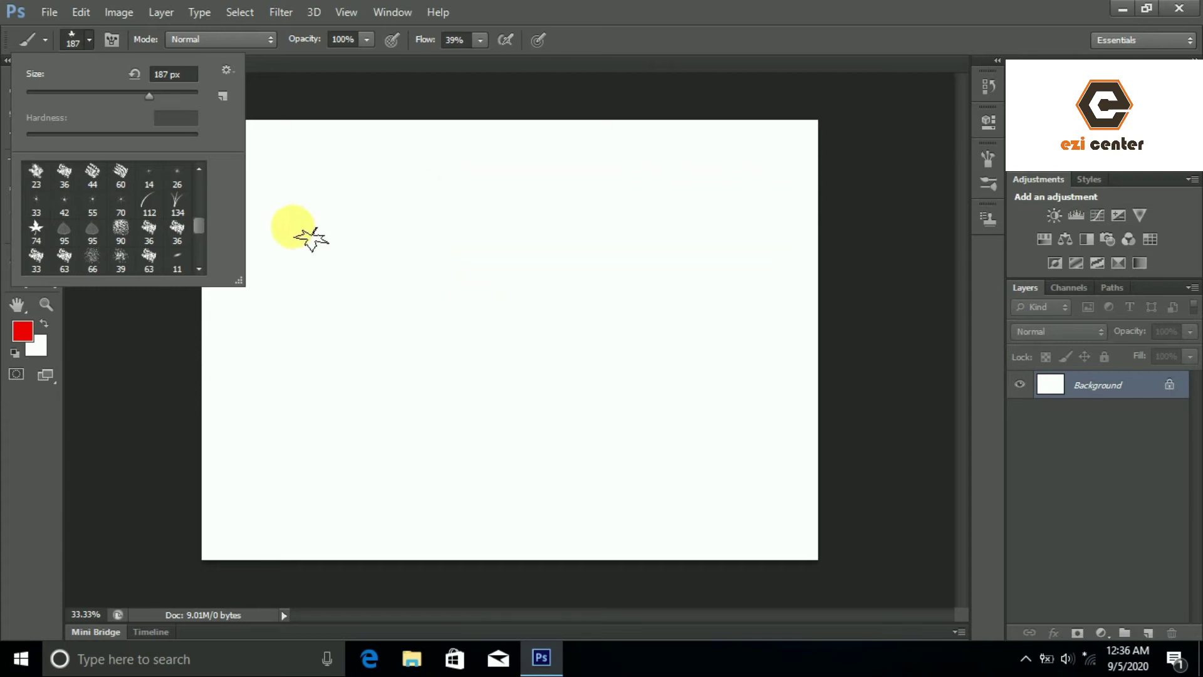
Step: Pick the 461 px branch brush and paint red test stamps and strokes, undoing the first tests
{"action": "left_click_drag", "start_coordinate": [199, 238], "coordinate": [194, 263]}
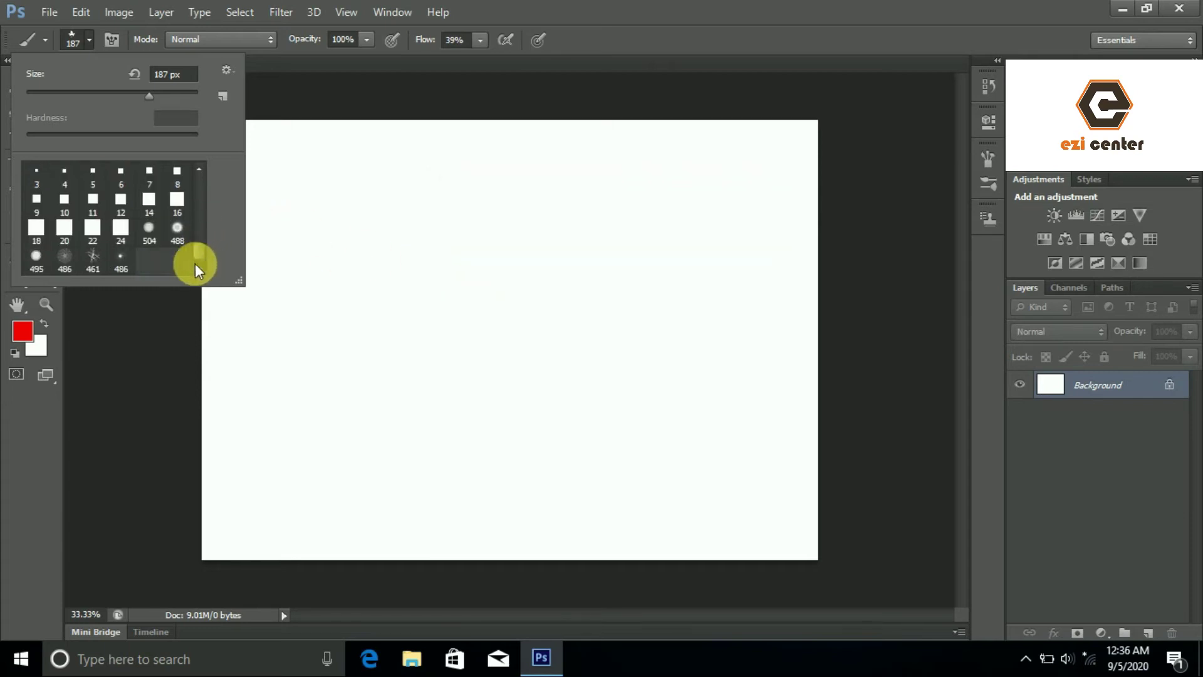
{"action": "left_click", "coordinate": [93, 257]}
{"action": "left_click", "coordinate": [295, 298]}
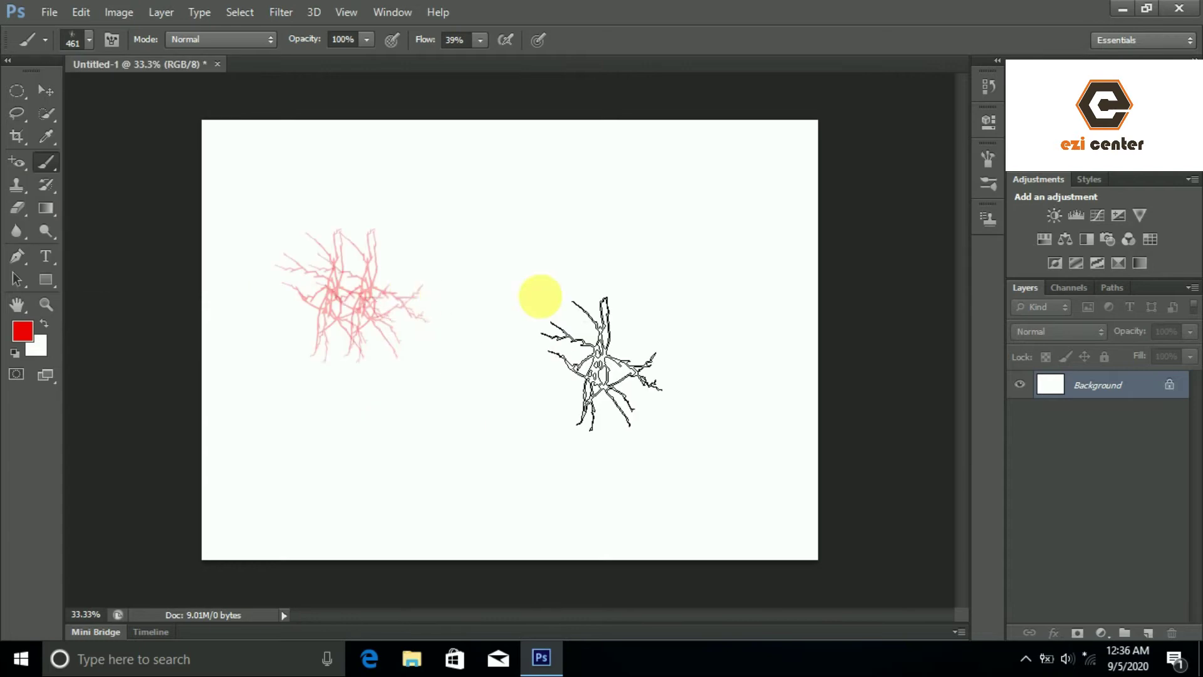
{"action": "left_click_drag", "start_coordinate": [323, 294], "coordinate": [546, 295]}
{"action": "left_click_drag", "start_coordinate": [628, 245], "coordinate": [577, 443]}
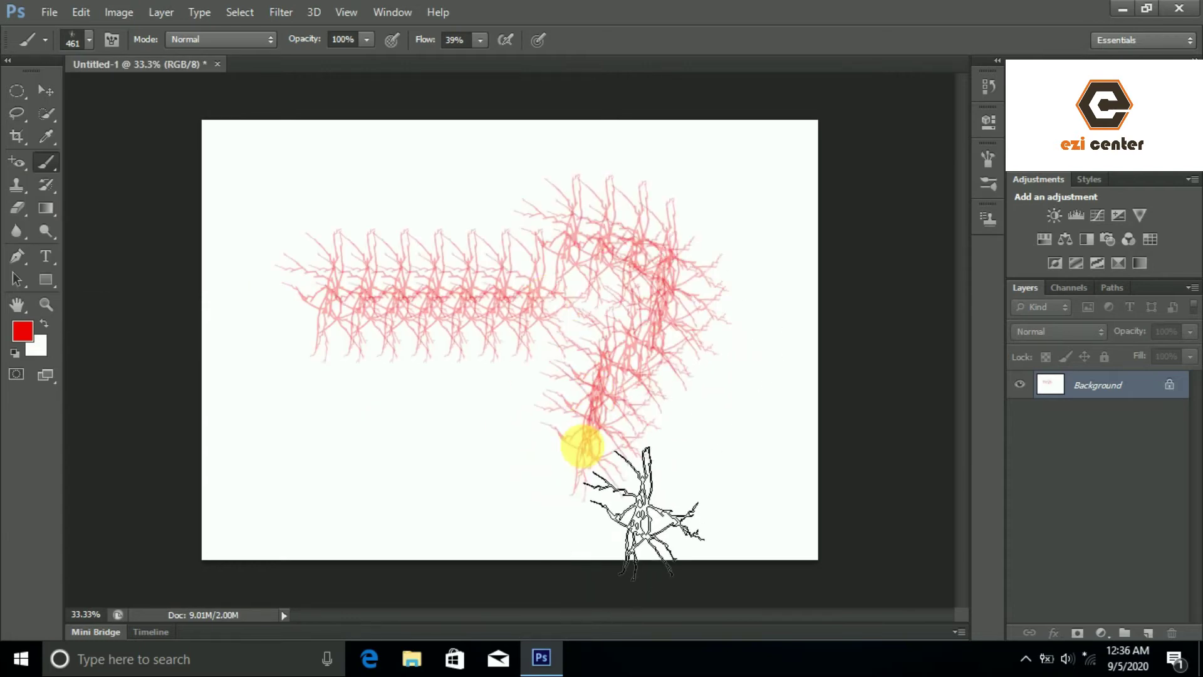
{"action": "key", "text": "ctrl+alt+z"}
{"action": "key", "text": "ctrl+alt+z"}
{"action": "mouse_move", "coordinate": [216, 150]}
{"action": "left_mouse_down"}
{"action": "mouse_move", "coordinate": [763, 175]}
{"action": "mouse_move", "coordinate": [632, 357]}
{"action": "mouse_move", "coordinate": [428, 250]}
{"action": "mouse_move", "coordinate": [705, 210]}
{"action": "mouse_move", "coordinate": [295, 470]}
{"action": "mouse_move", "coordinate": [779, 483]}
{"action": "mouse_move", "coordinate": [191, 497]}
{"action": "mouse_move", "coordinate": [201, 180]}
{"action": "mouse_move", "coordinate": [443, 120]}
{"action": "mouse_move", "coordinate": [800, 126]}
{"action": "mouse_move", "coordinate": [358, 276]}
{"action": "mouse_move", "coordinate": [961, 623]}
{"action": "mouse_move", "coordinate": [1002, 362]}
{"action": "mouse_move", "coordinate": [139, 327]}
{"action": "mouse_move", "coordinate": [270, 249]}
{"action": "mouse_move", "coordinate": [438, 171]}
{"action": "mouse_move", "coordinate": [526, 330]}
{"action": "mouse_move", "coordinate": [403, 497]}
{"action": "mouse_move", "coordinate": [224, 482]}
{"action": "mouse_move", "coordinate": [806, 532]}
{"action": "left_mouse_up"}
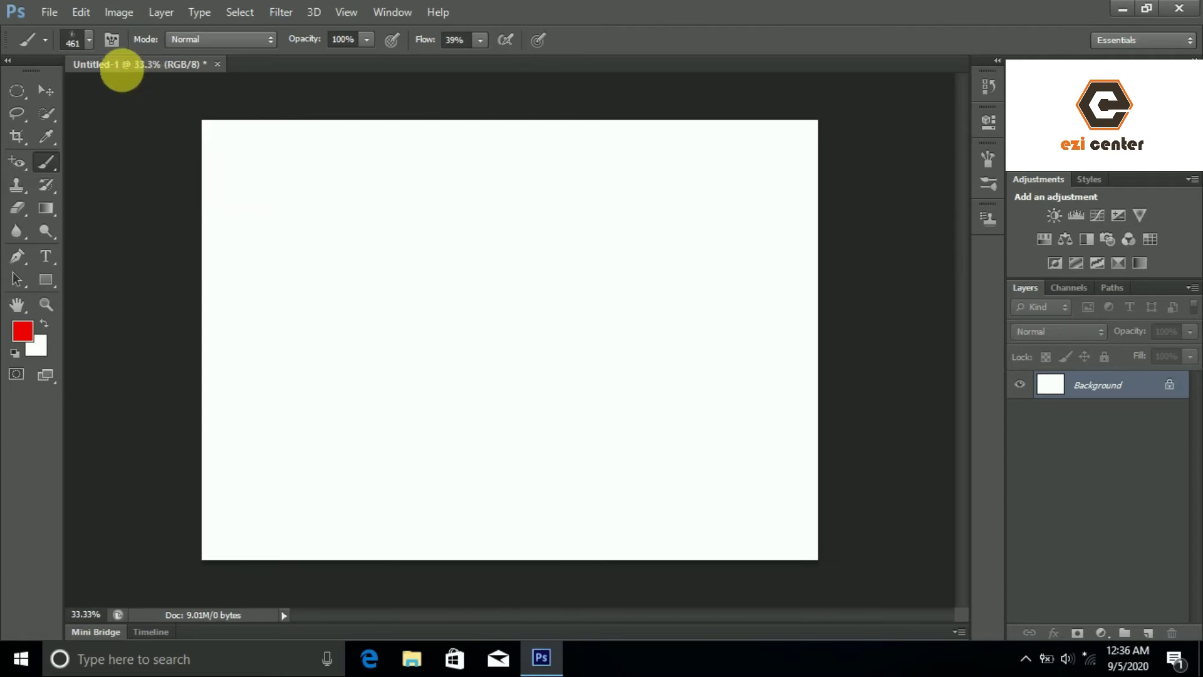
Step: Select the hard round brush preset at 100% hardness
{"action": "left_click", "coordinate": [89, 41]}
{"action": "left_click", "coordinate": [177, 177]}
{"action": "left_click", "coordinate": [125, 40]}
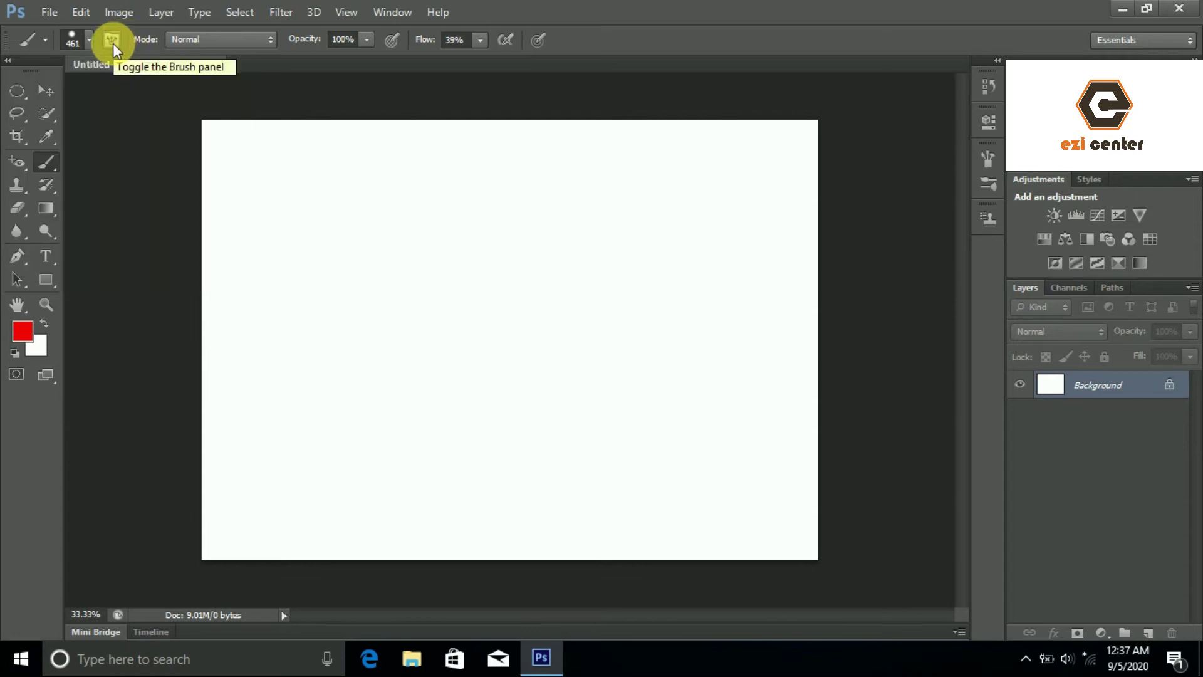
Step: In the Brush panel, toggle Shape Dynamics, Scattering, Color Dynamics and Texture, leaving Shape Dynamics shown
{"action": "left_click", "coordinate": [112, 43]}
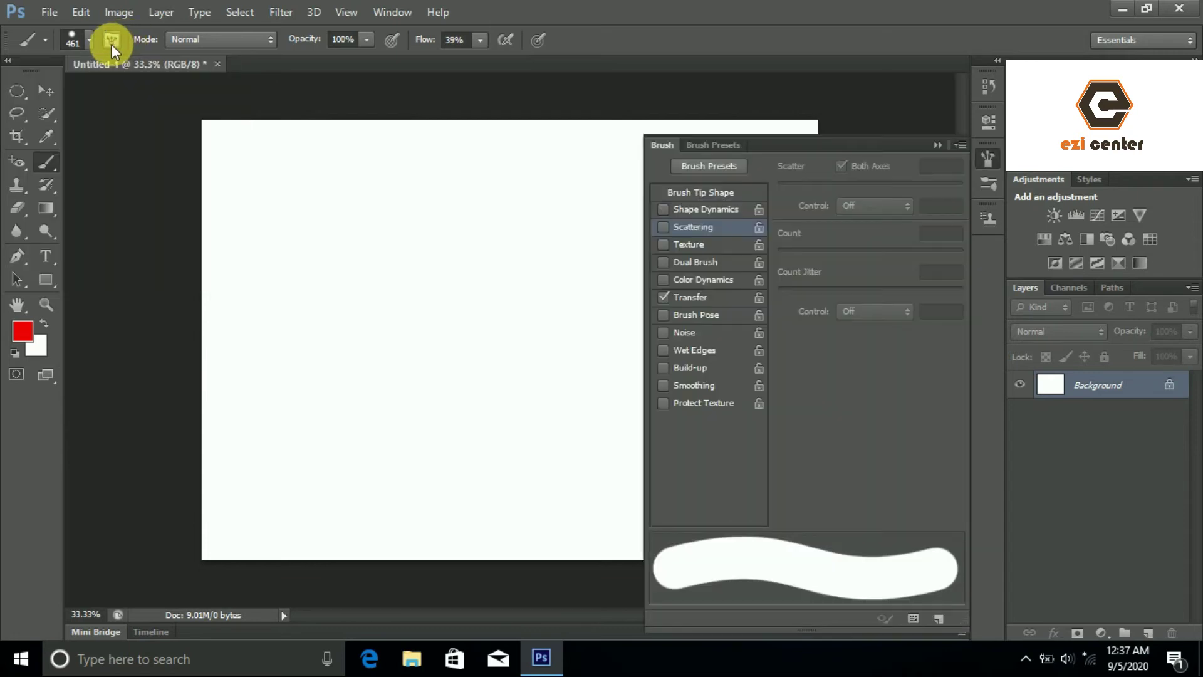
{"action": "left_click", "coordinate": [706, 208]}
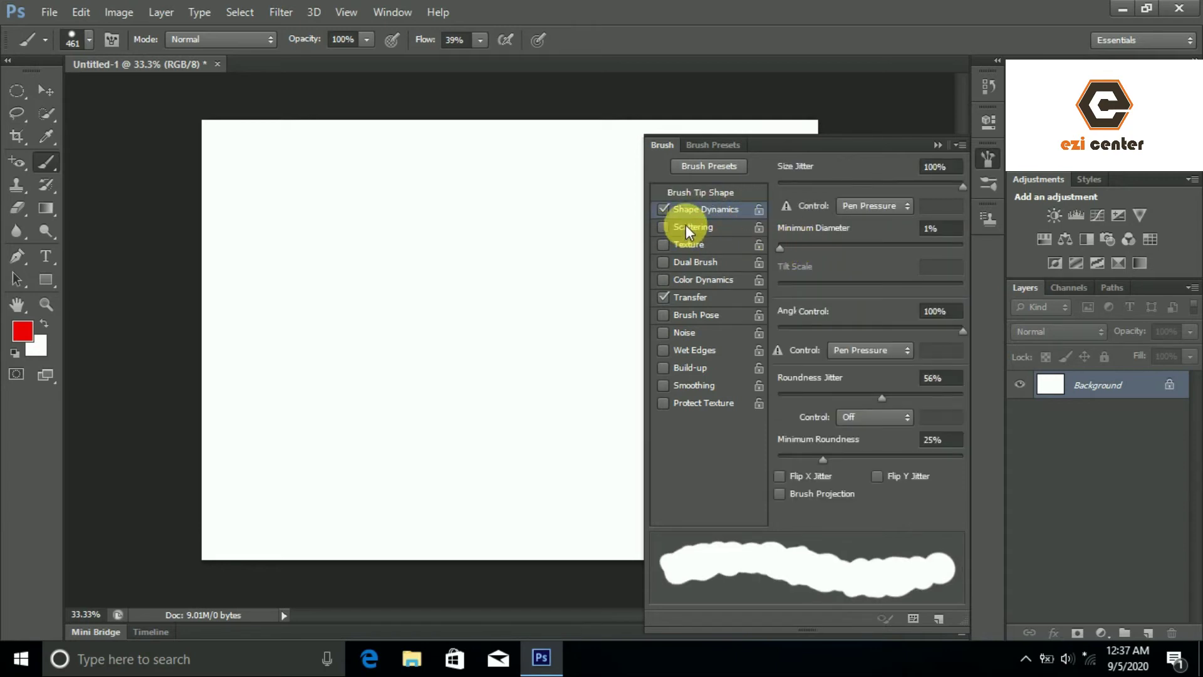
{"action": "left_click", "coordinate": [685, 226]}
{"action": "left_click", "coordinate": [692, 279]}
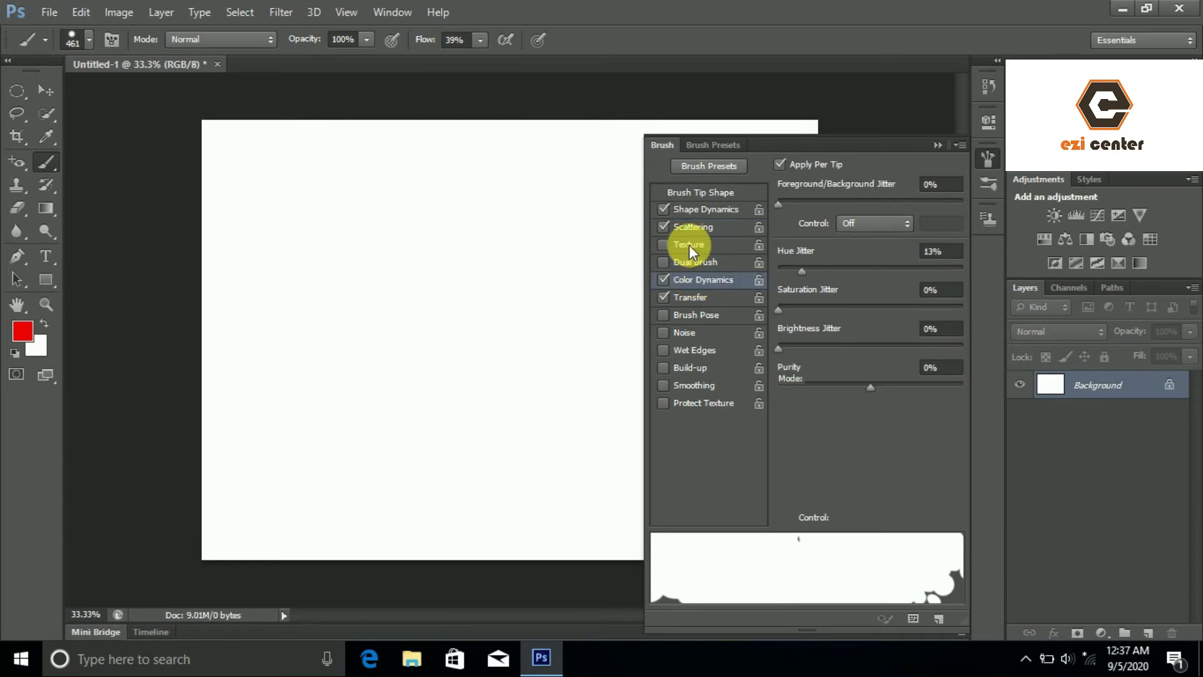
{"action": "left_click", "coordinate": [693, 244]}
{"action": "left_click", "coordinate": [663, 280]}
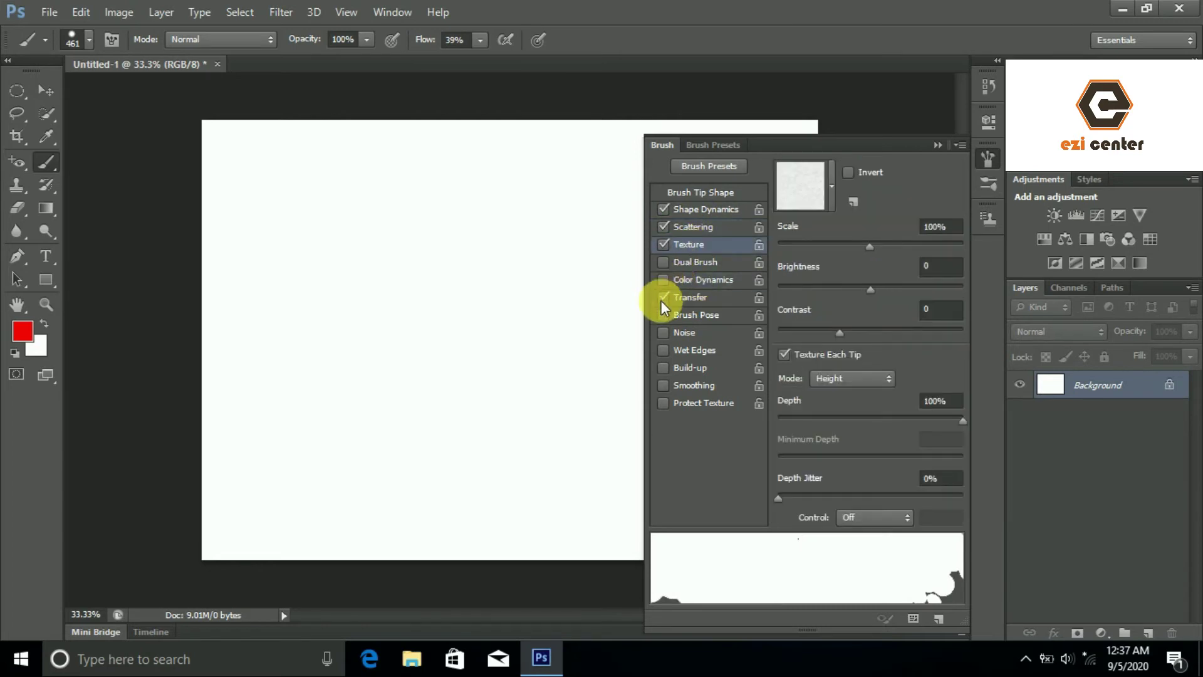
{"action": "left_click", "coordinate": [666, 245]}
{"action": "left_click", "coordinate": [696, 208]}
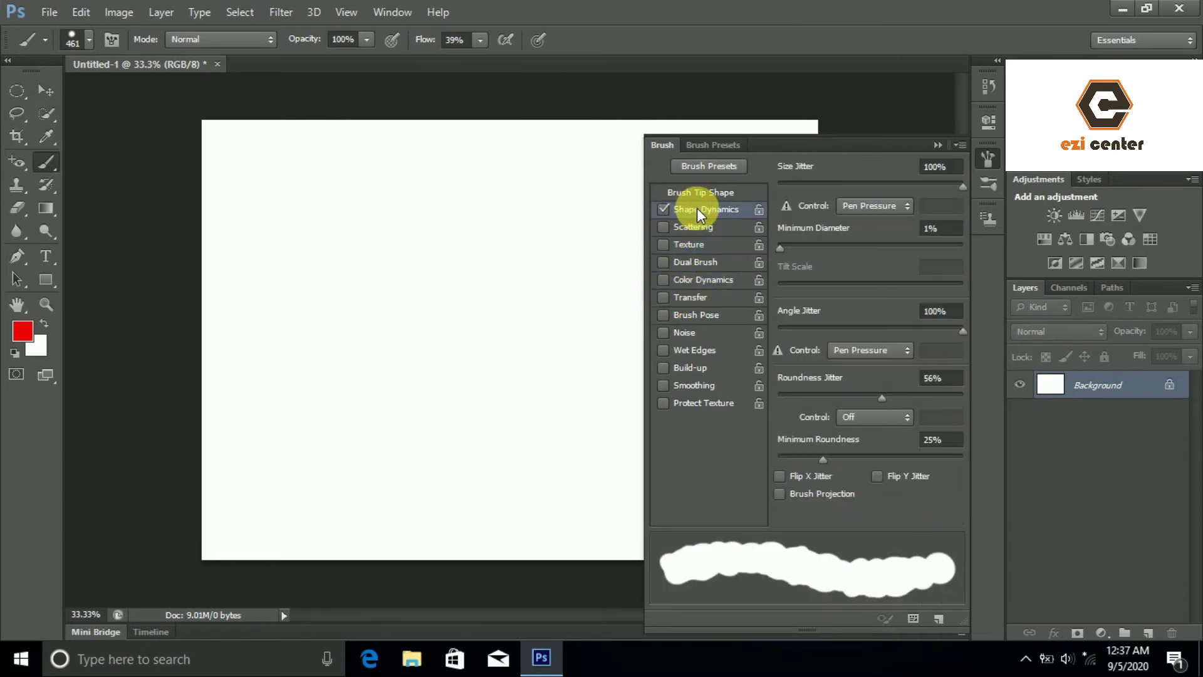
Step: Set Shape Dynamics minimum roundness to 1%, adjust roundness jitter, and set angle jitter to 35%
{"action": "left_click_drag", "start_coordinate": [822, 457], "coordinate": [759, 472]}
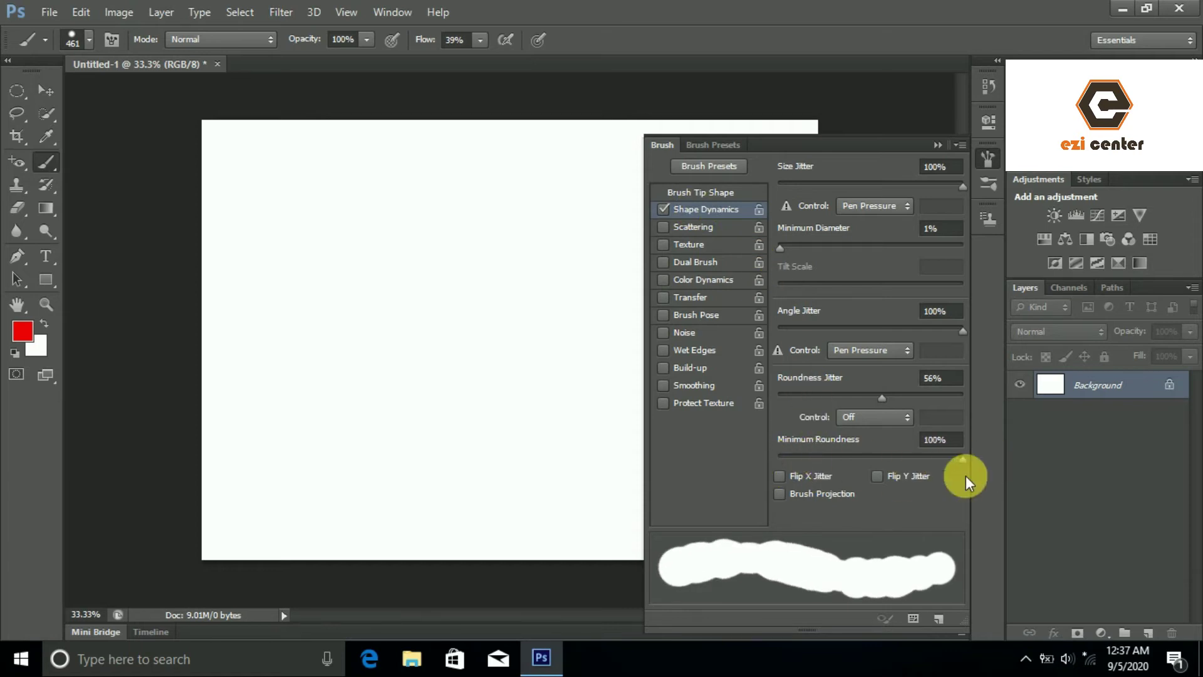
{"action": "mouse_move", "coordinate": [881, 398]}
{"action": "left_mouse_down"}
{"action": "mouse_move", "coordinate": [686, 422]}
{"action": "mouse_move", "coordinate": [792, 406]}
{"action": "left_mouse_up"}
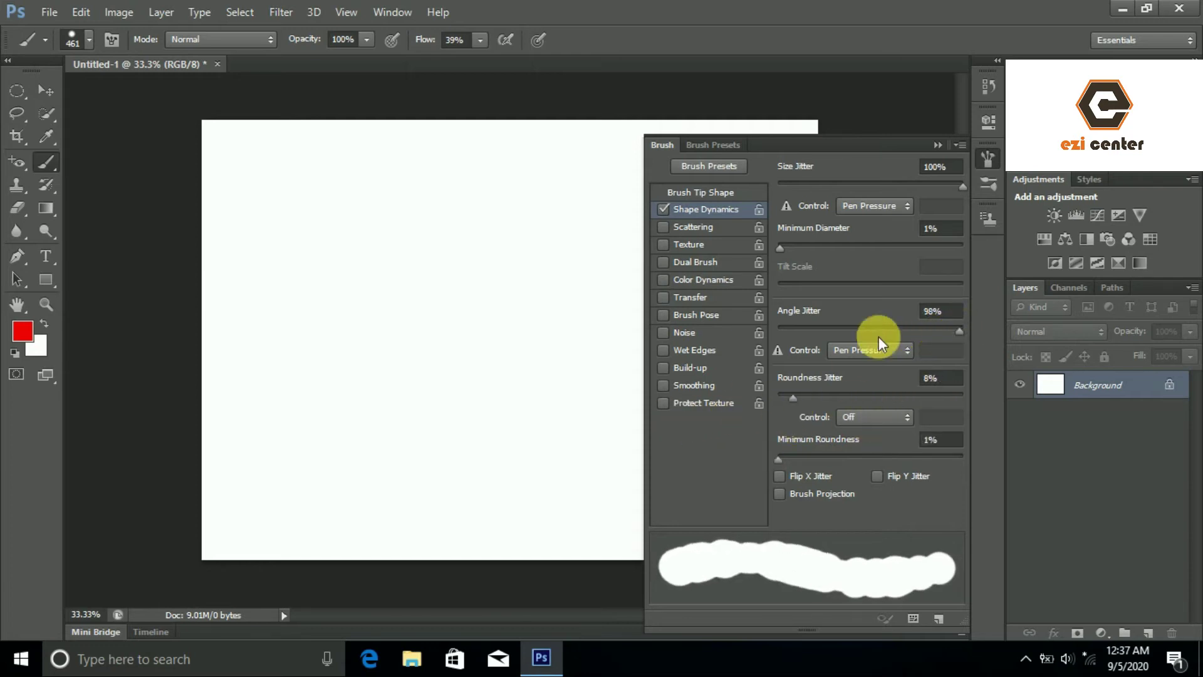
{"action": "left_click_drag", "start_coordinate": [954, 328], "coordinate": [844, 332]}
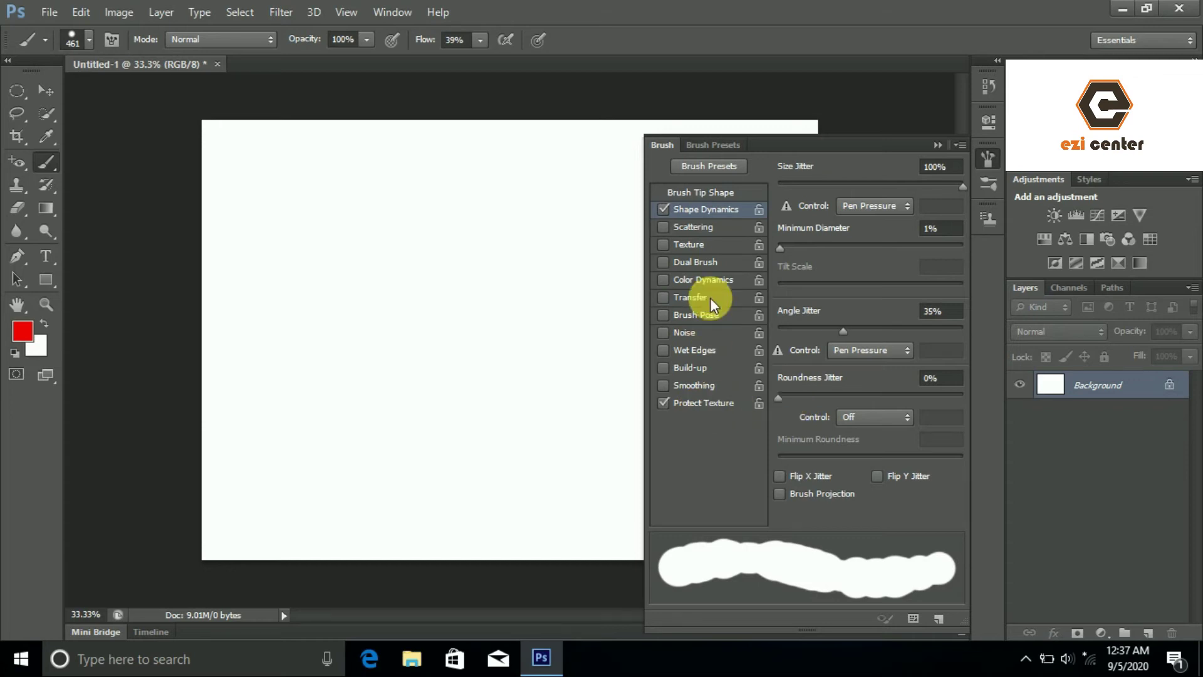
Step: Adjust the Scattering count, reduce scatter to 0%, and switch Scattering off
{"action": "left_click", "coordinate": [679, 227]}
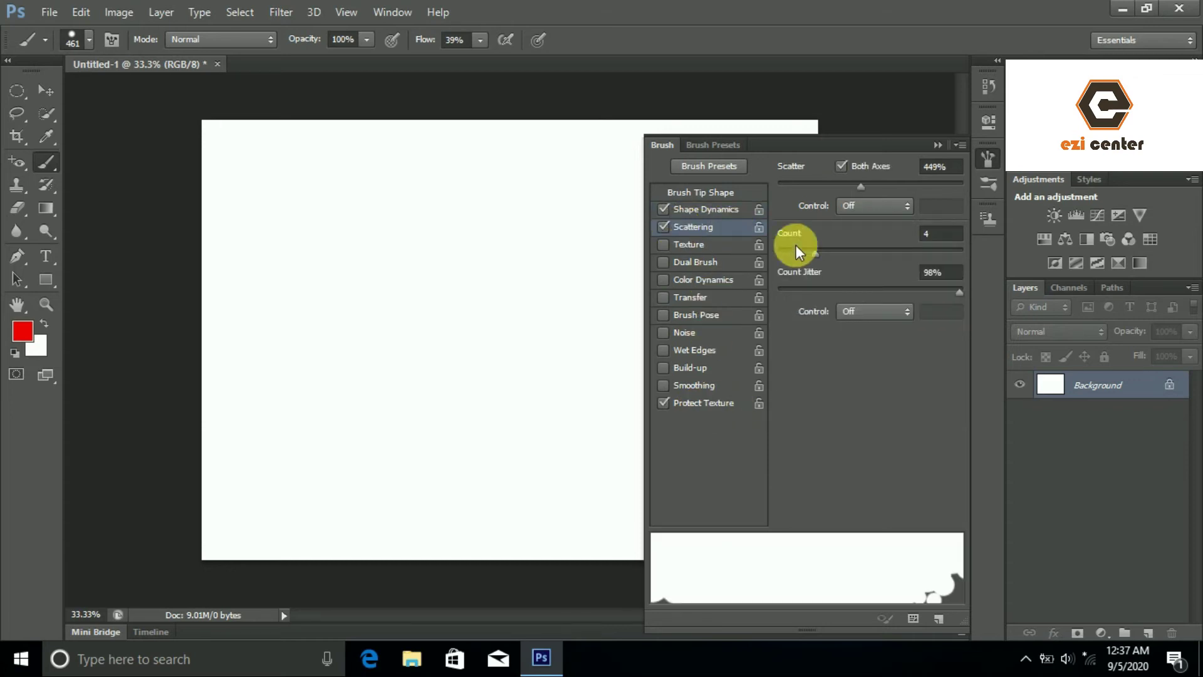
{"action": "mouse_move", "coordinate": [816, 255]}
{"action": "left_mouse_down"}
{"action": "mouse_move", "coordinate": [840, 252]}
{"action": "mouse_move", "coordinate": [790, 252]}
{"action": "left_mouse_up"}
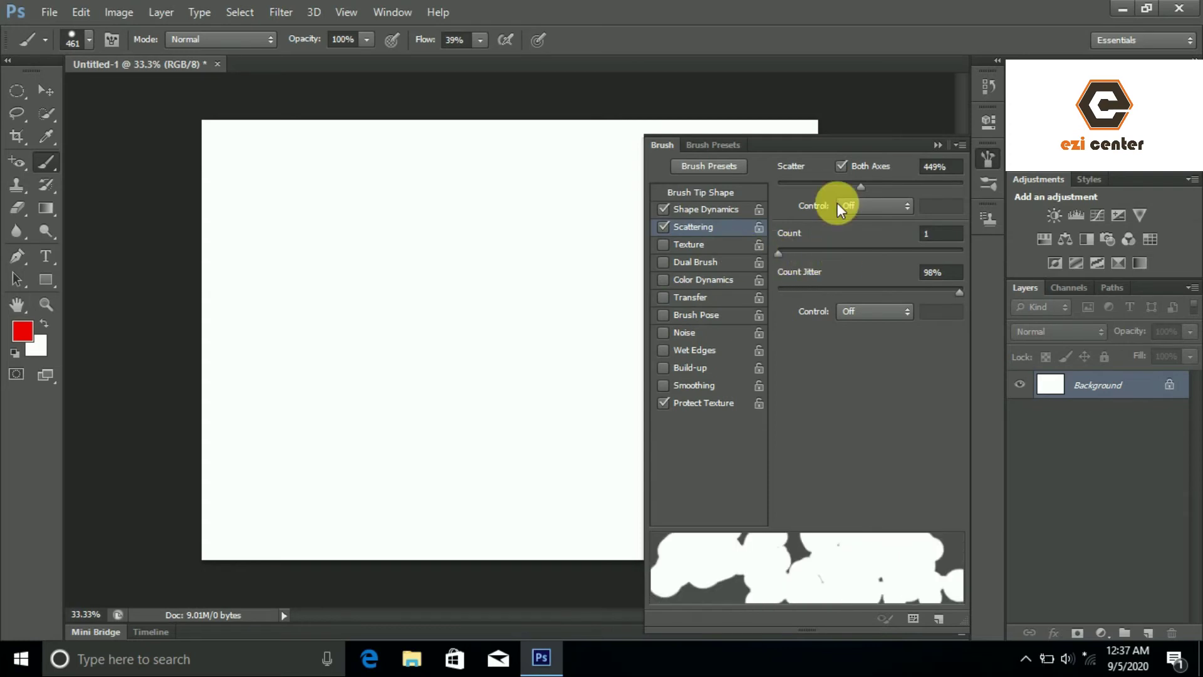
{"action": "left_click_drag", "start_coordinate": [857, 186], "coordinate": [688, 192]}
{"action": "left_click", "coordinate": [660, 227]}
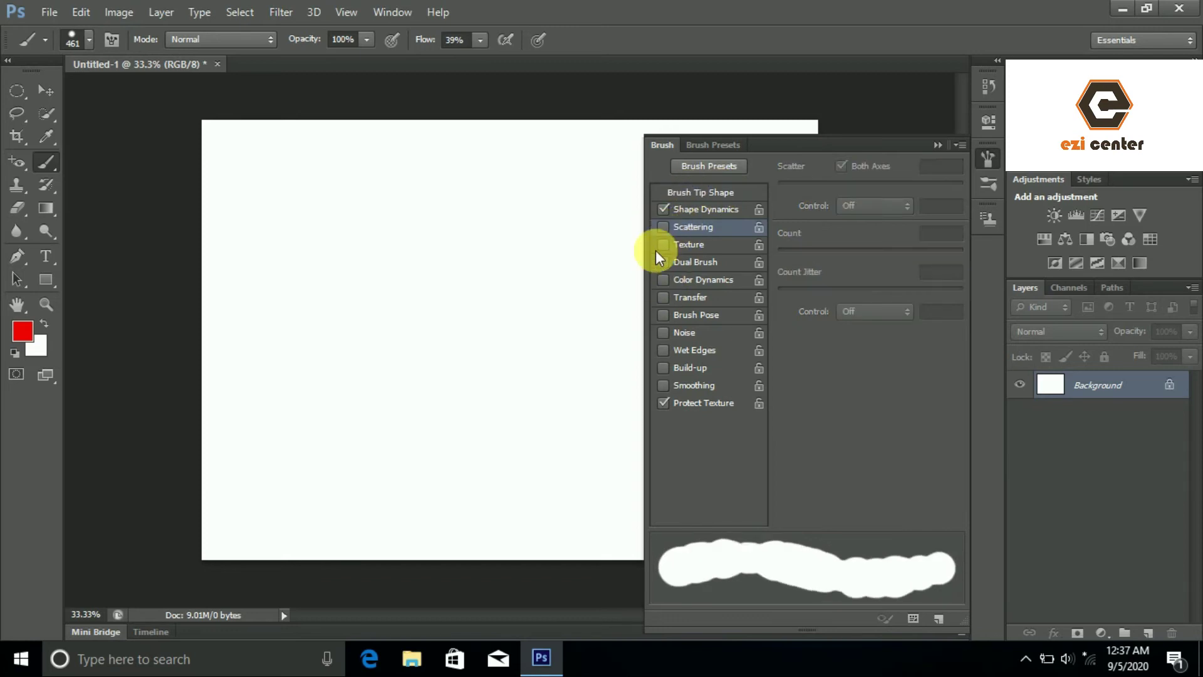
Step: Enable Texture with scale 80%, brightness -23 and contrast 21, then close the Brush panel
{"action": "left_click", "coordinate": [686, 244]}
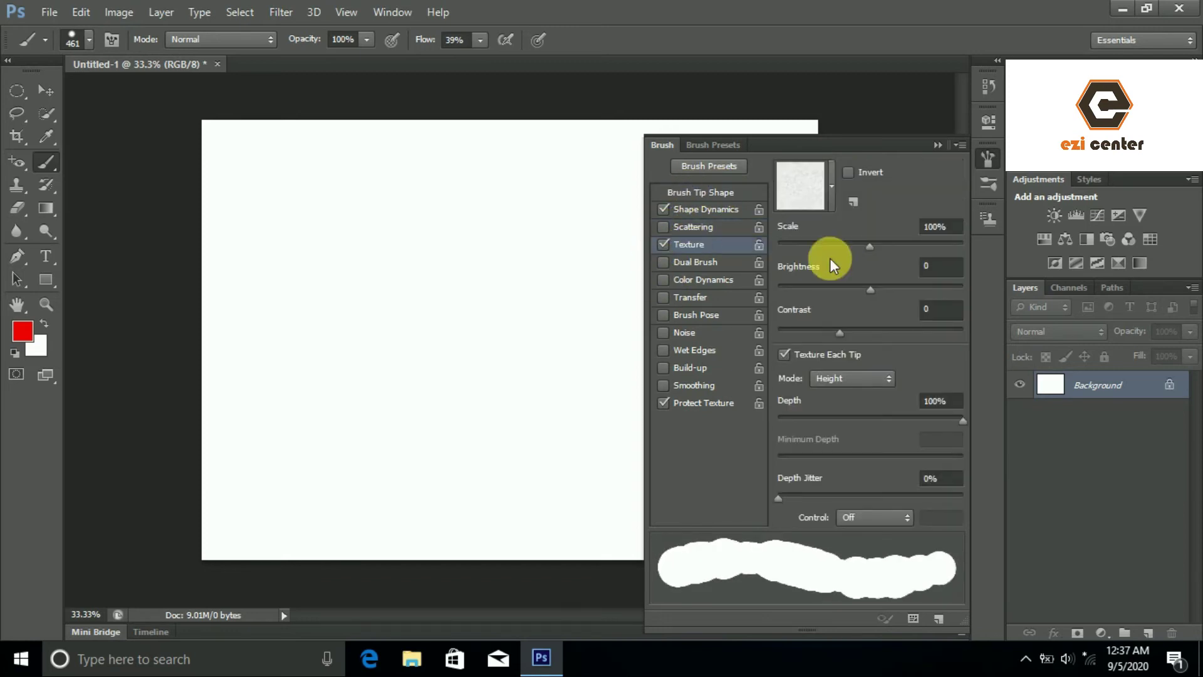
{"action": "mouse_move", "coordinate": [868, 247]}
{"action": "left_mouse_down"}
{"action": "mouse_move", "coordinate": [844, 253]}
{"action": "mouse_move", "coordinate": [856, 296]}
{"action": "left_mouse_up"}
{"action": "mouse_move", "coordinate": [834, 336]}
{"action": "left_mouse_down"}
{"action": "mouse_move", "coordinate": [915, 335]}
{"action": "mouse_move", "coordinate": [846, 337]}
{"action": "mouse_move", "coordinate": [867, 341]}
{"action": "left_mouse_up"}
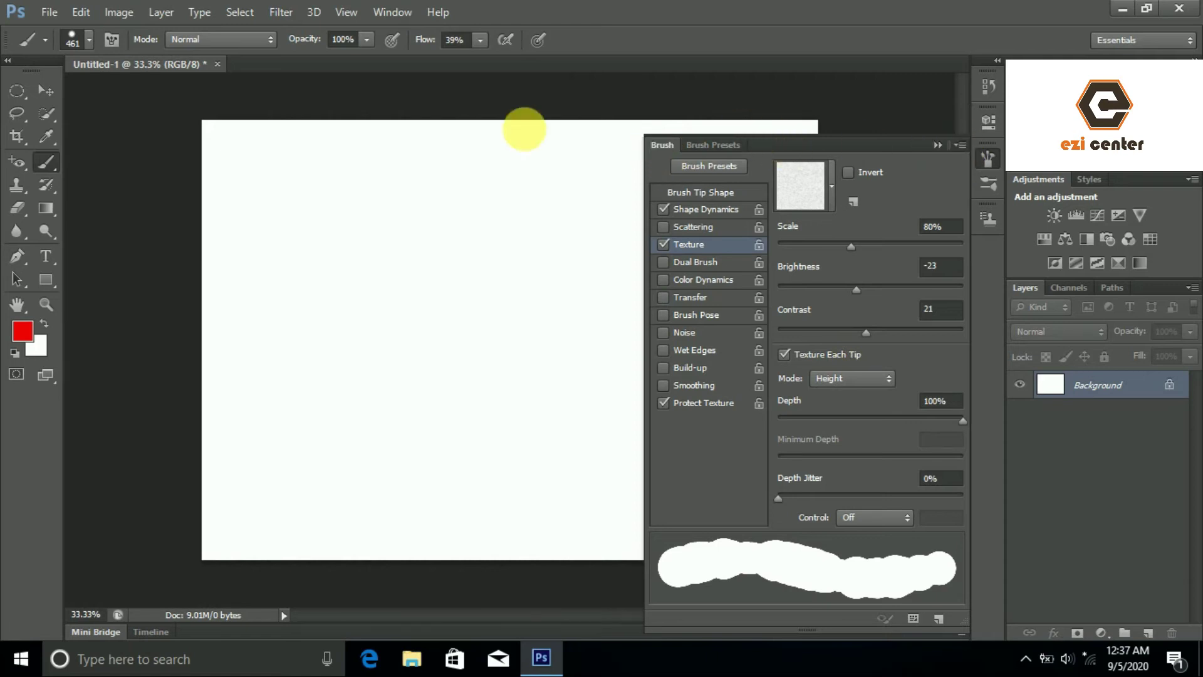
{"action": "left_click", "coordinate": [393, 12]}
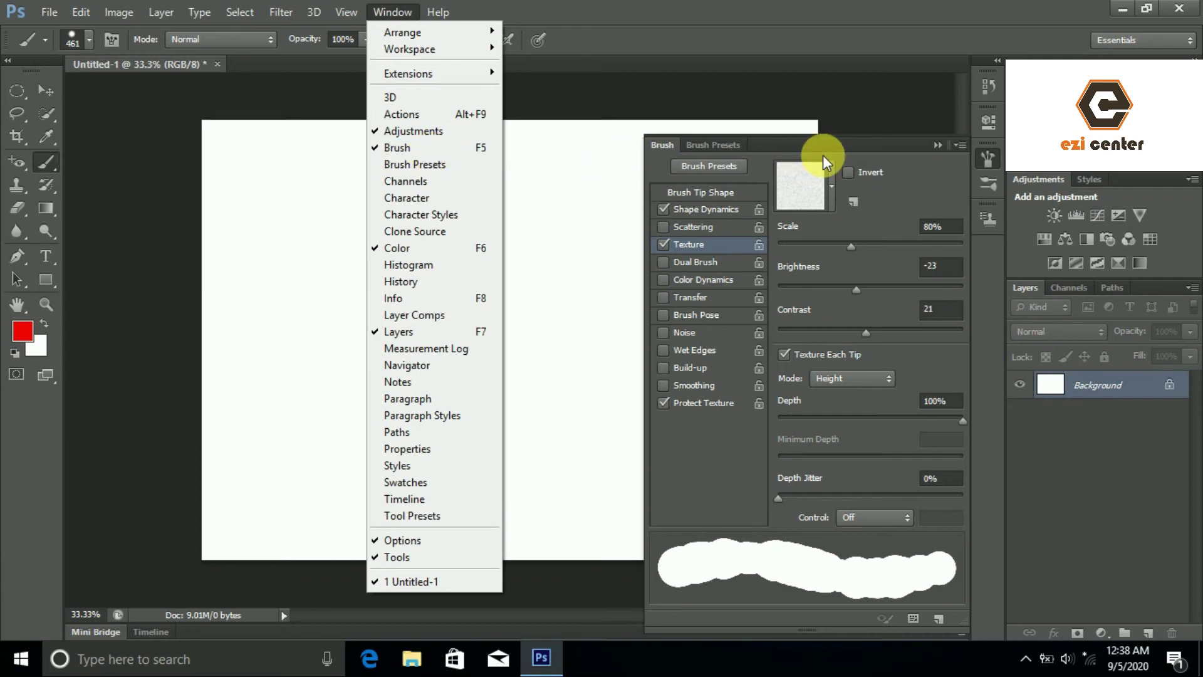
{"action": "left_click", "coordinate": [940, 142]}
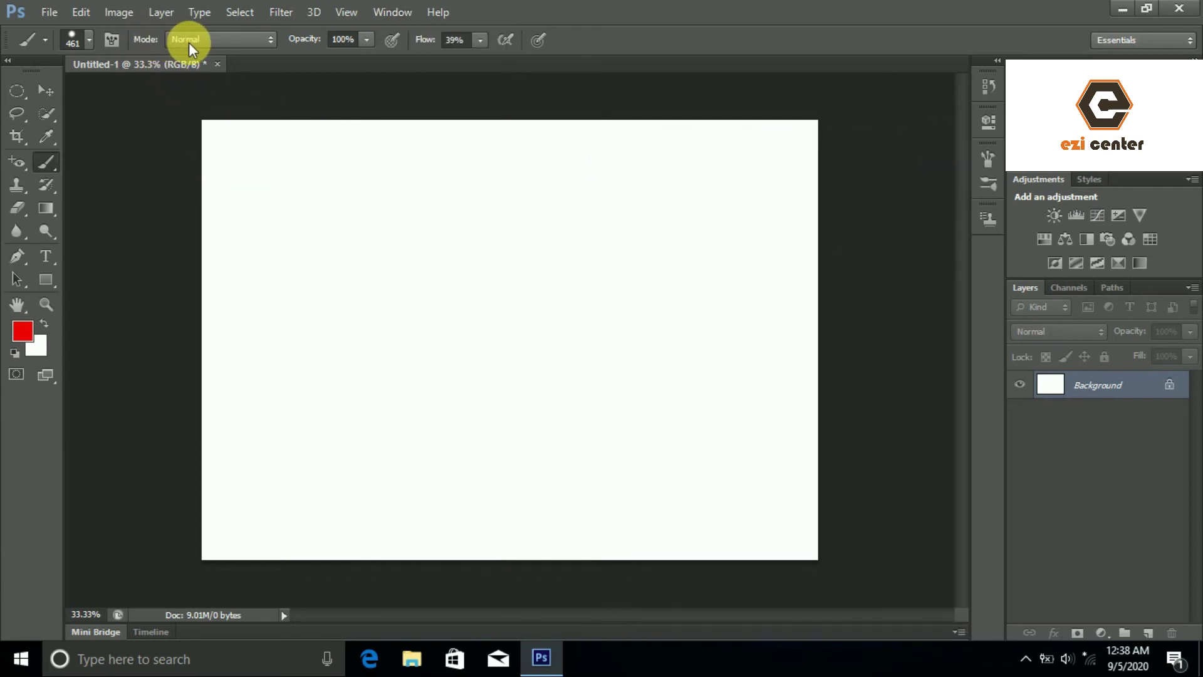
Step: Keep the brush blend mode at Normal and open the mug photo from Downloads
{"action": "left_click", "coordinate": [213, 40]}
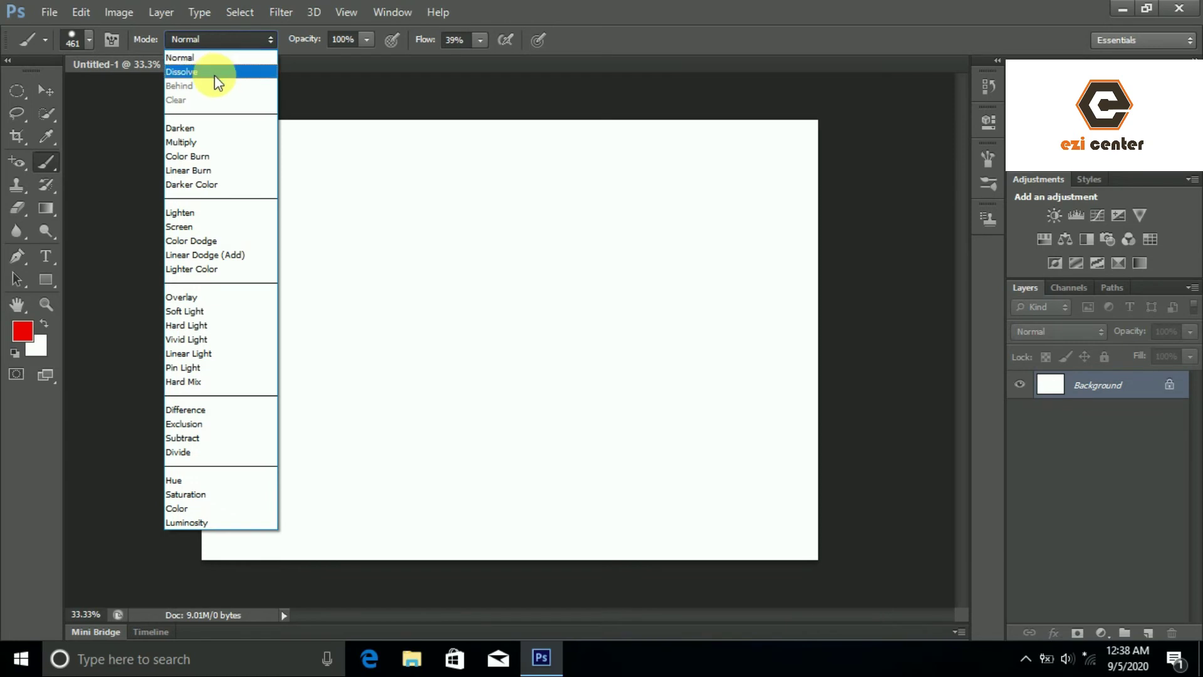
{"action": "left_click", "coordinate": [224, 43]}
{"action": "left_click", "coordinate": [43, 12]}
{"action": "left_click", "coordinate": [59, 46]}
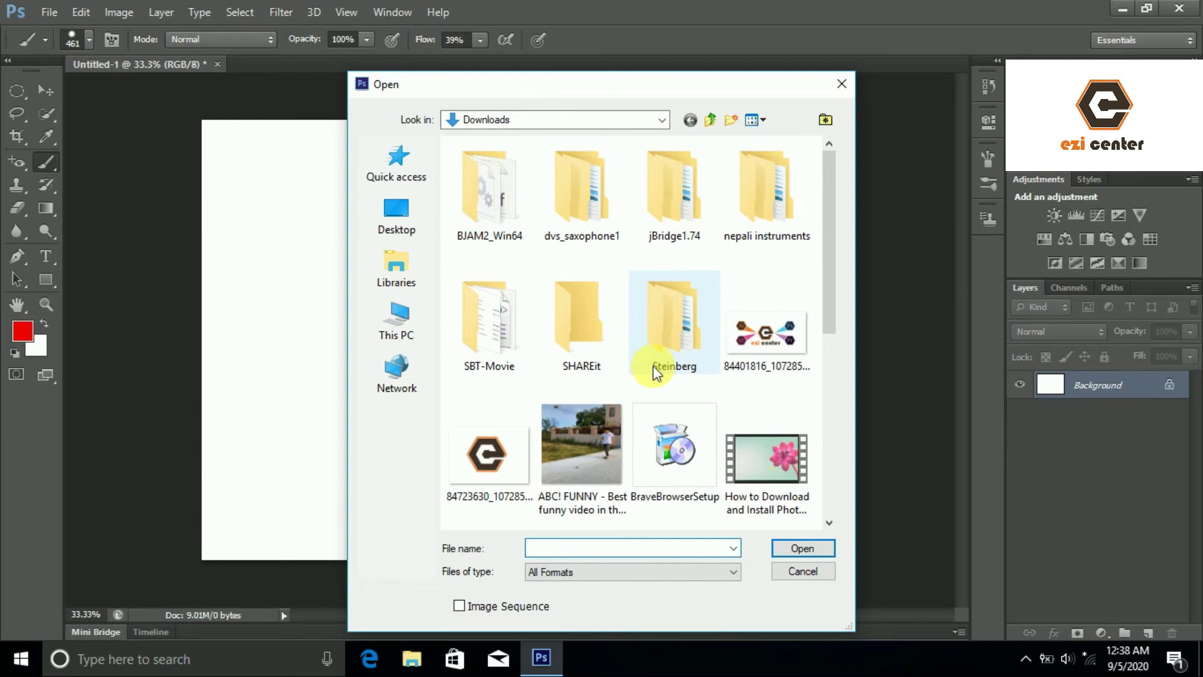
{"action": "scroll", "coordinate": [652, 370], "scroll_direction": "down", "scroll_amount": 5}
{"action": "double_click", "coordinate": [491, 333]}
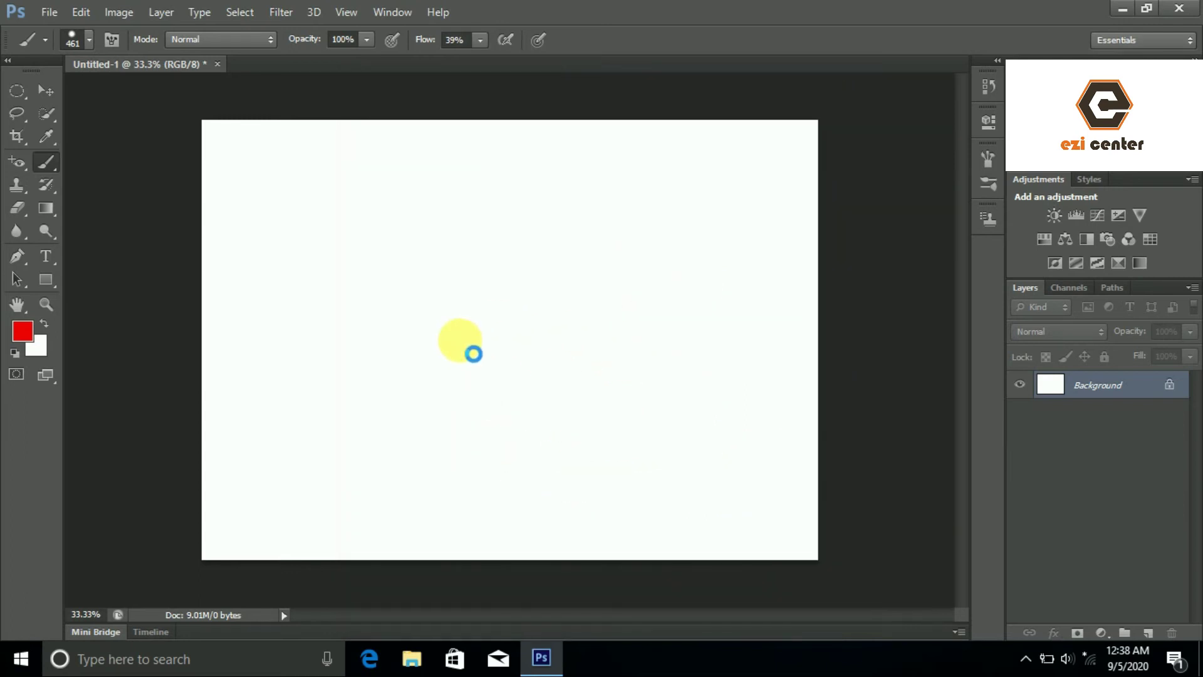
{"action": "scroll", "coordinate": [501, 373], "scroll_direction": "up", "scroll_amount": 2}
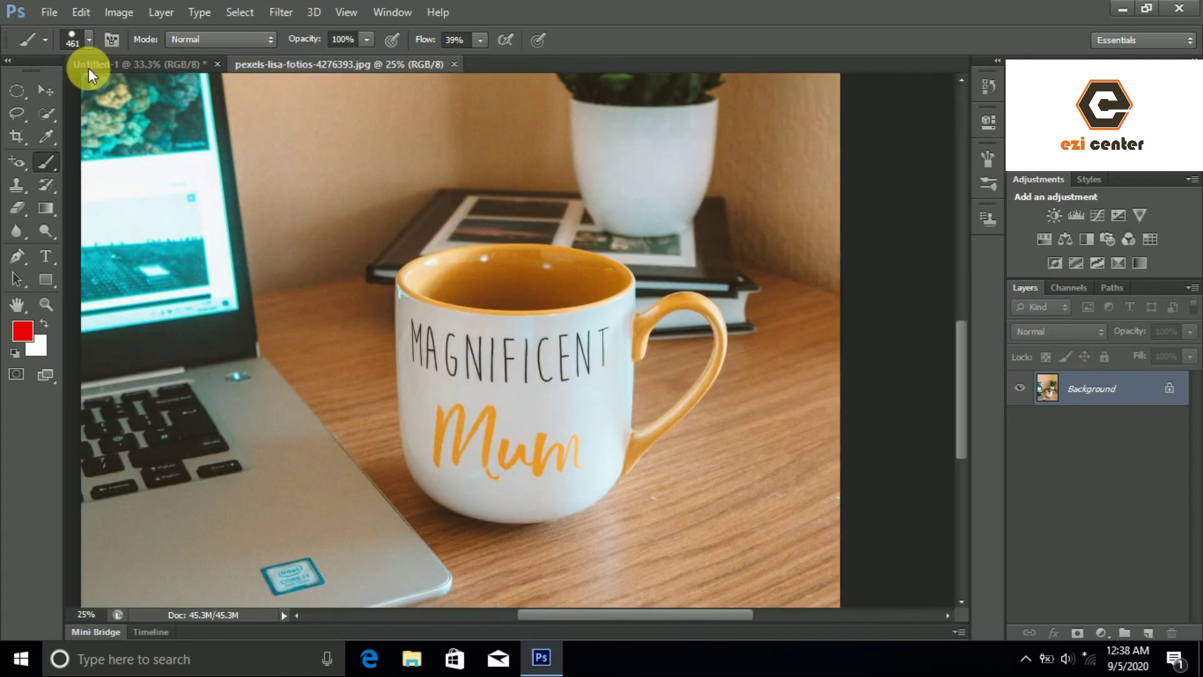
Step: Paint red strokes across the mug and its Mum lettering, then undo them
{"action": "left_click_drag", "start_coordinate": [401, 354], "coordinate": [720, 357]}
{"action": "left_click_drag", "start_coordinate": [496, 434], "coordinate": [558, 450]}
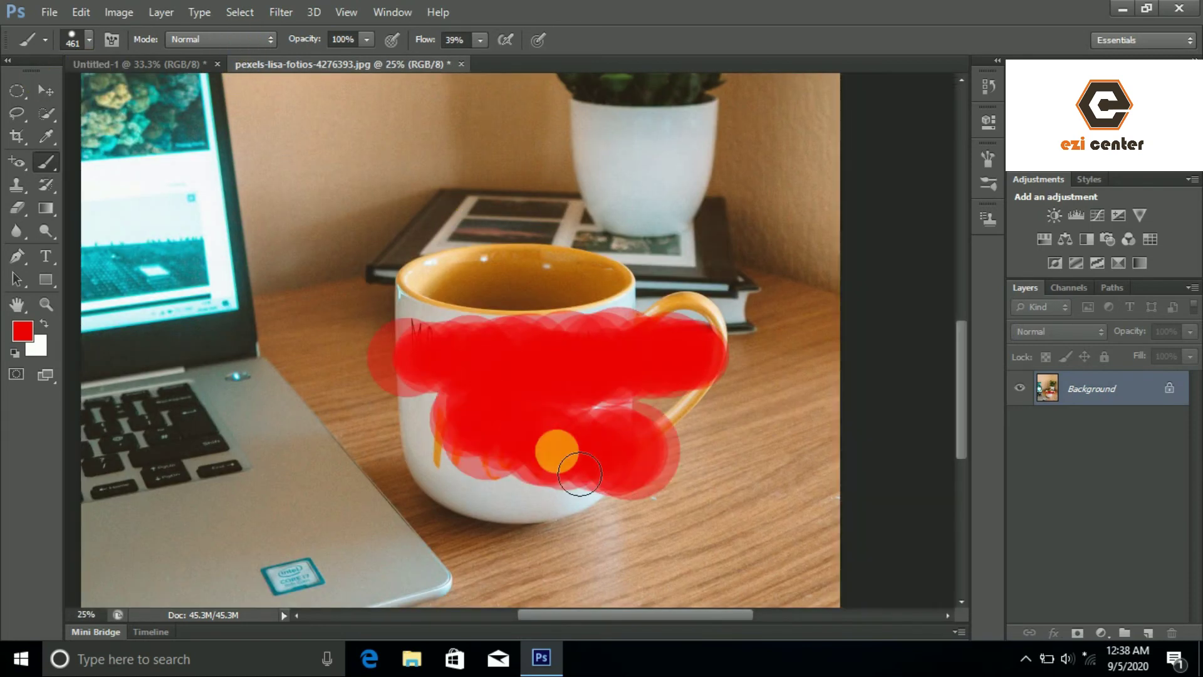
{"action": "key", "text": "ctrl+z"}
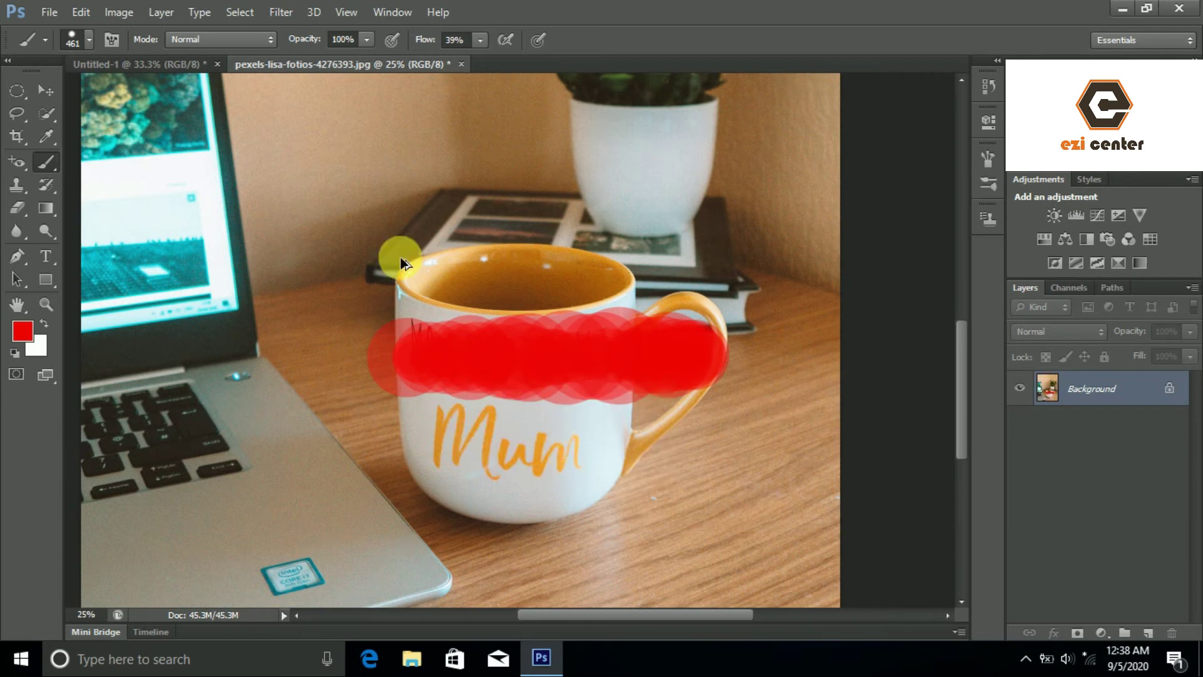
{"action": "key", "text": "ctrl+alt+z"}
Step: Paint red strokes on the mug in Dissolve blend mode, then undo them
{"action": "left_click", "coordinate": [246, 39]}
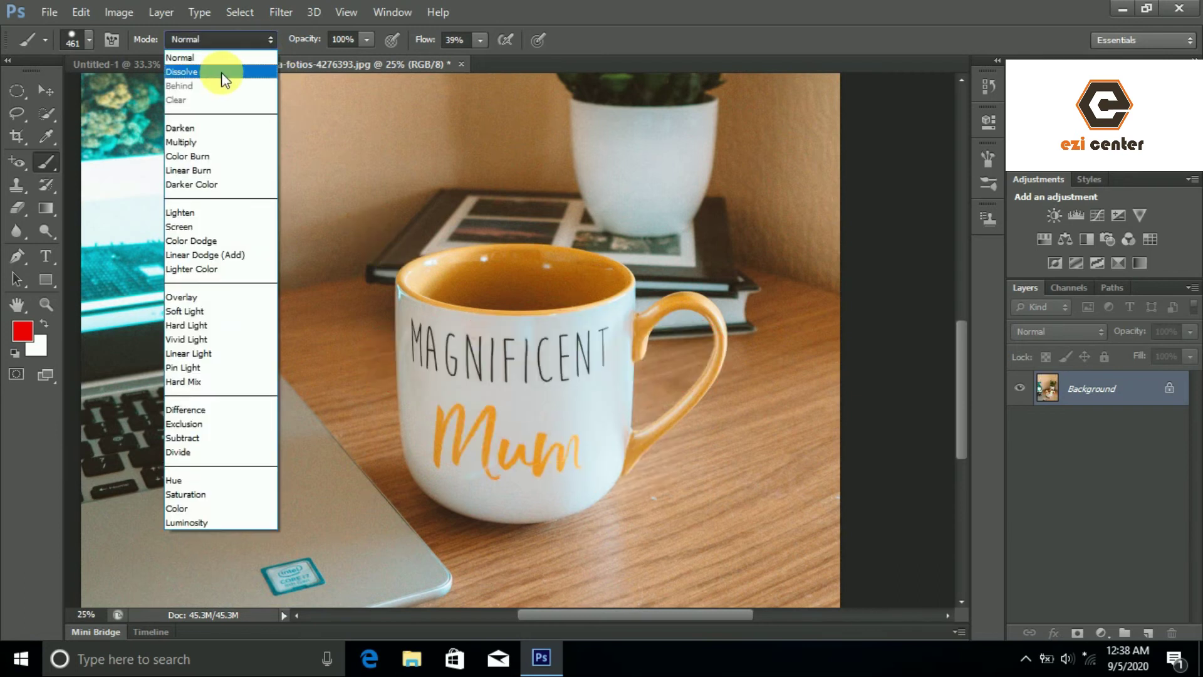
{"action": "left_click", "coordinate": [224, 73]}
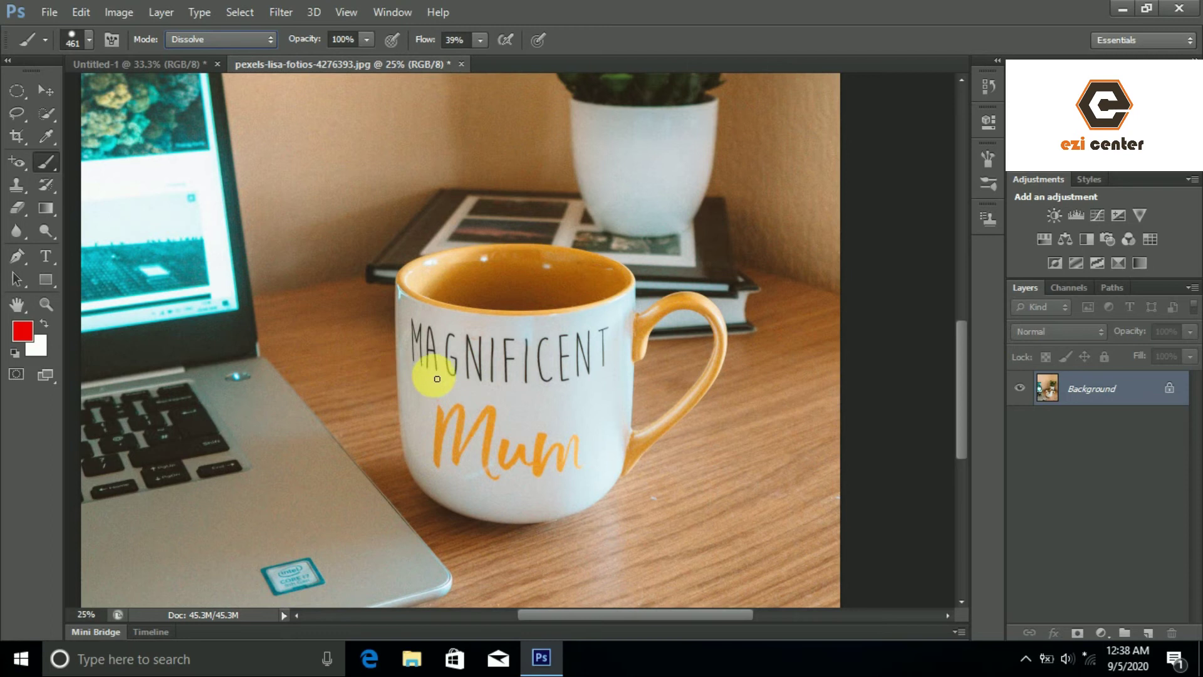
{"action": "left_click_drag", "start_coordinate": [416, 368], "coordinate": [484, 362]}
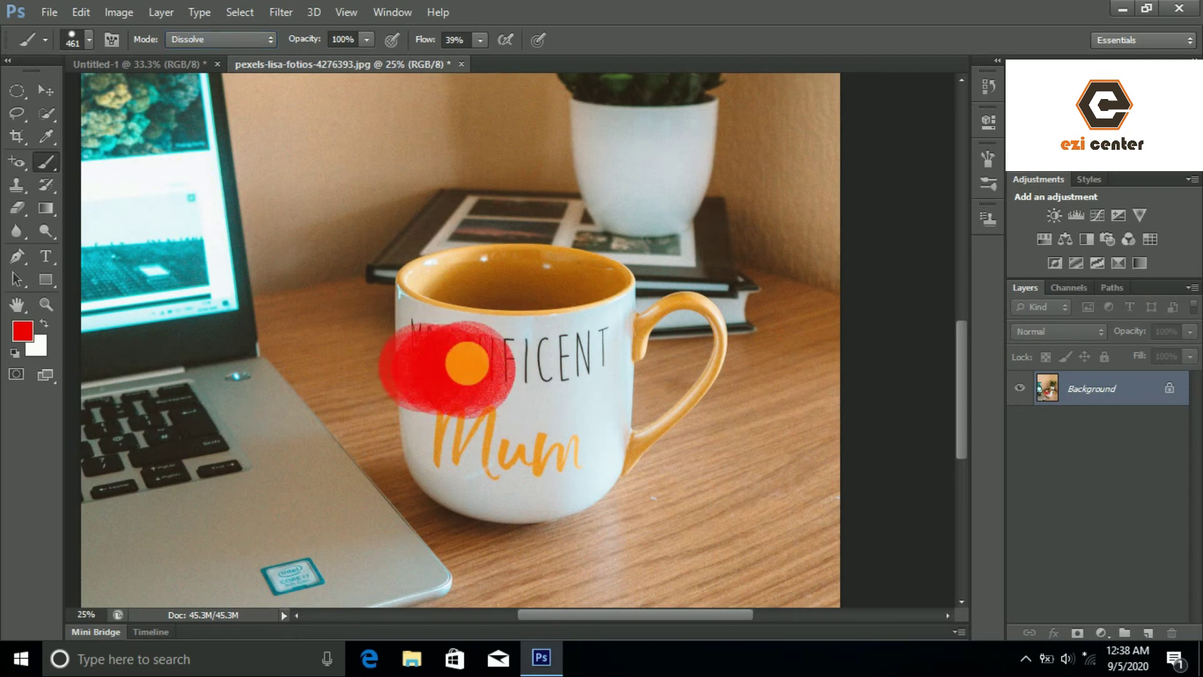
{"action": "mouse_move", "coordinate": [467, 362]}
{"action": "left_mouse_down"}
{"action": "mouse_move", "coordinate": [648, 511]}
{"action": "mouse_move", "coordinate": [652, 326]}
{"action": "left_mouse_up"}
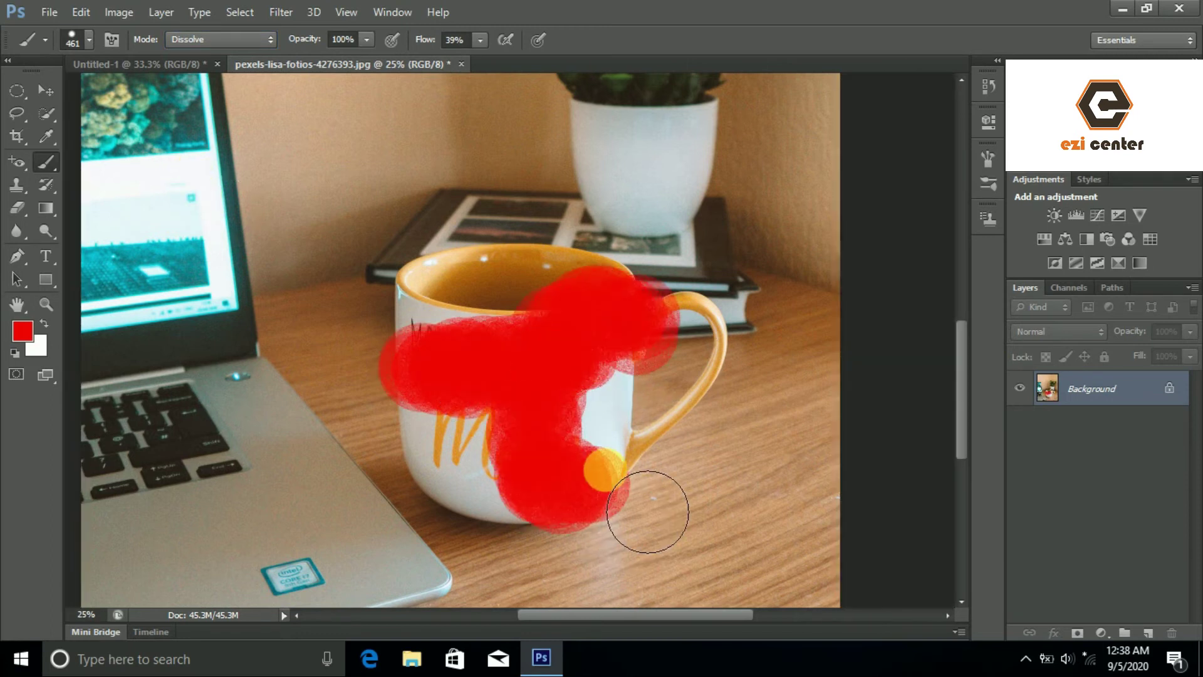
{"action": "key", "text": "ctrl+alt+z"}
{"action": "key", "text": "ctrl+alt+z"}
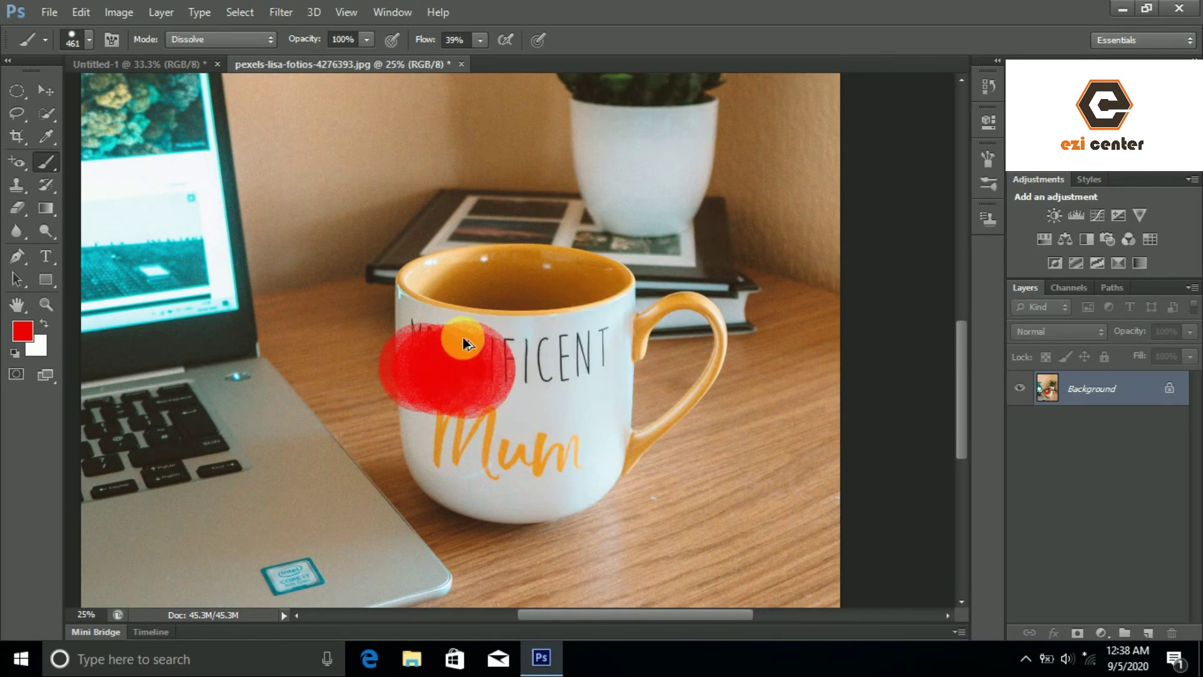
{"action": "key", "text": "ctrl+alt+z"}
Step: Paint an Overlay-mode stroke across the mug, then undo it
{"action": "left_click", "coordinate": [221, 39]}
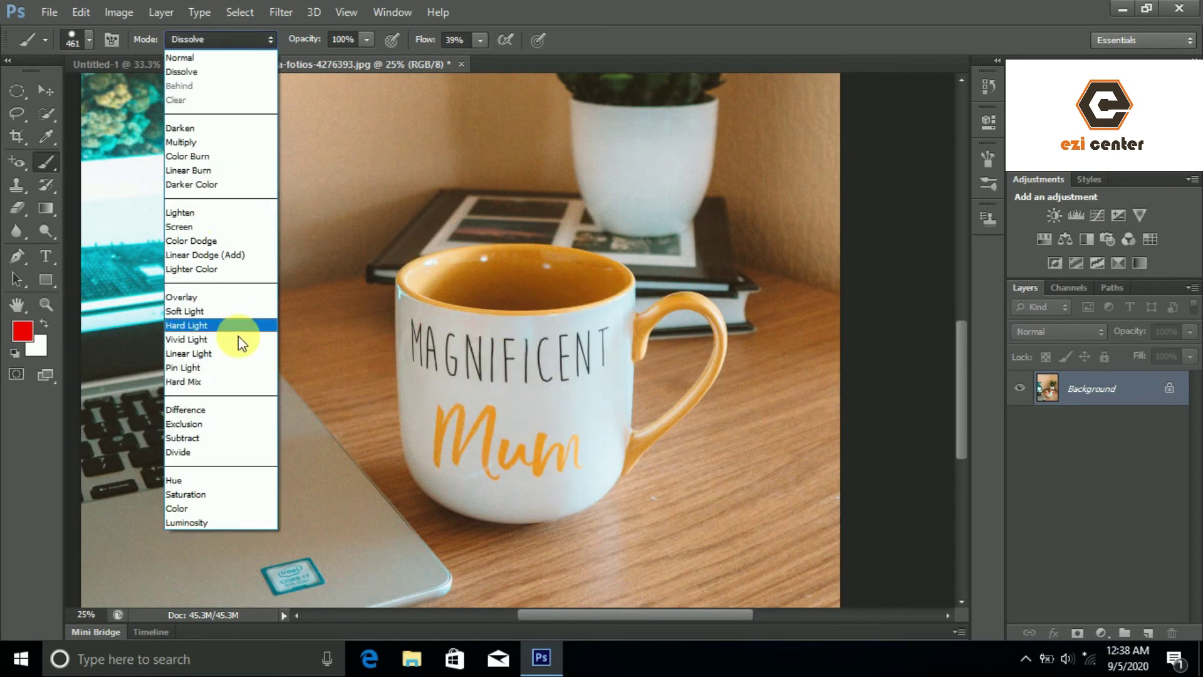
{"action": "left_click", "coordinate": [182, 297]}
{"action": "mouse_move", "coordinate": [609, 376]}
{"action": "left_mouse_down"}
{"action": "mouse_move", "coordinate": [497, 426]}
{"action": "mouse_move", "coordinate": [424, 383]}
{"action": "mouse_move", "coordinate": [612, 383]}
{"action": "mouse_move", "coordinate": [612, 403]}
{"action": "mouse_move", "coordinate": [469, 469]}
{"action": "left_mouse_up"}
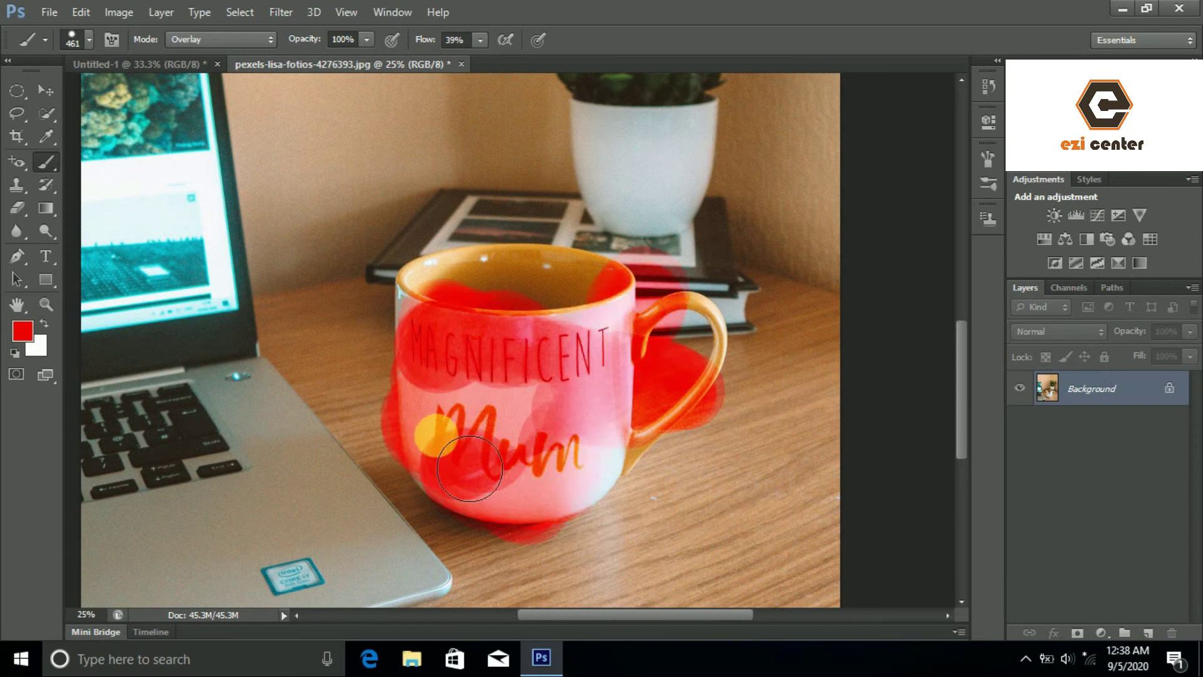
{"action": "key", "text": "ctrl+alt+z"}
{"action": "key", "text": "ctrl+alt+z"}
{"action": "key", "text": "ctrl+alt+z"}
{"action": "key", "text": "ctrl+alt+z"}
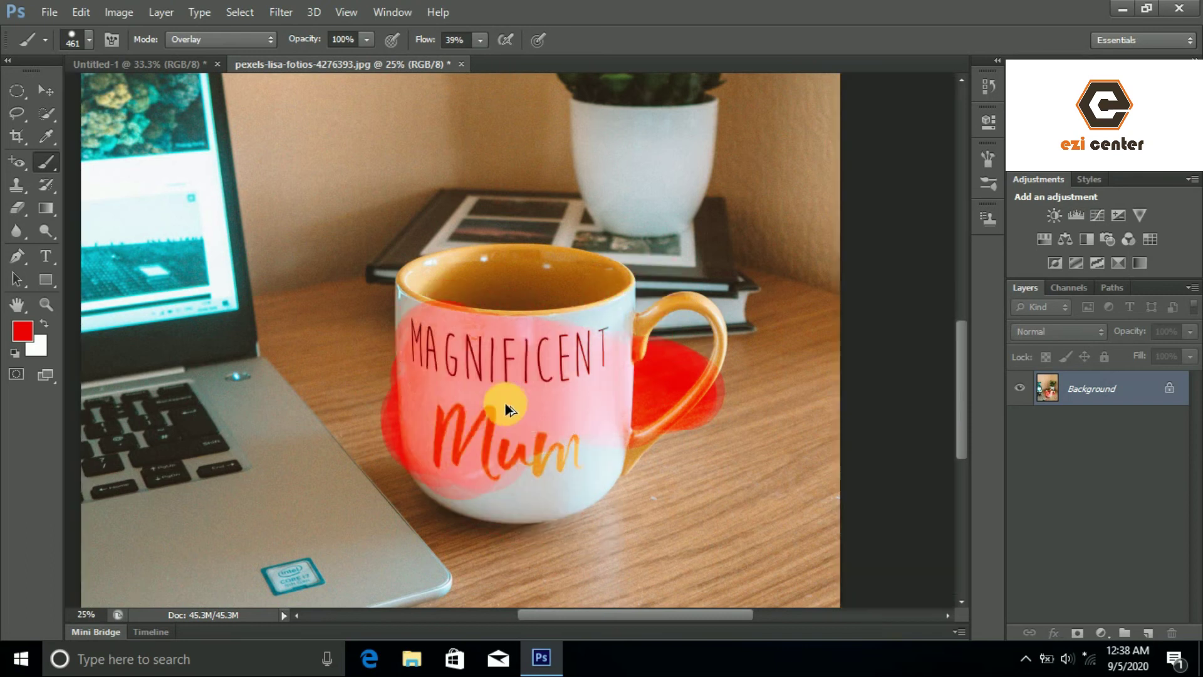
{"action": "key", "text": "ctrl+alt+z"}
{"action": "key", "text": "ctrl+alt+z"}
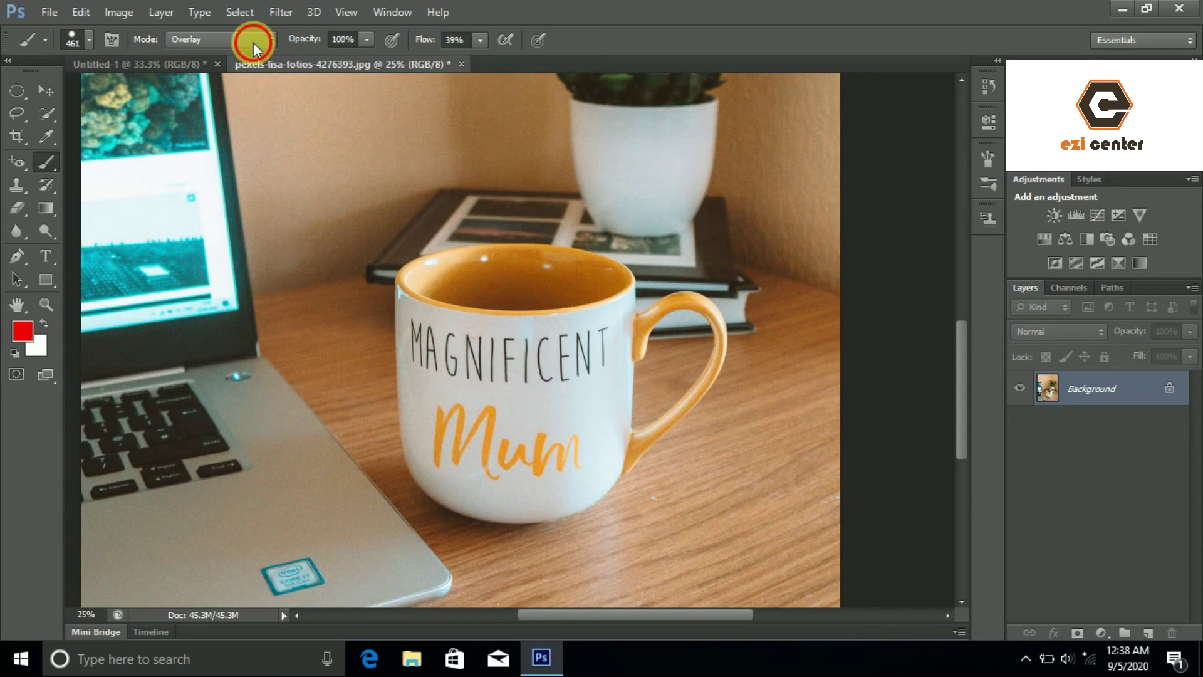
Step: Set the brush blend mode back to Normal and return to the Untitled-1 canvas
{"action": "left_click", "coordinate": [253, 44]}
{"action": "left_click", "coordinate": [223, 55]}
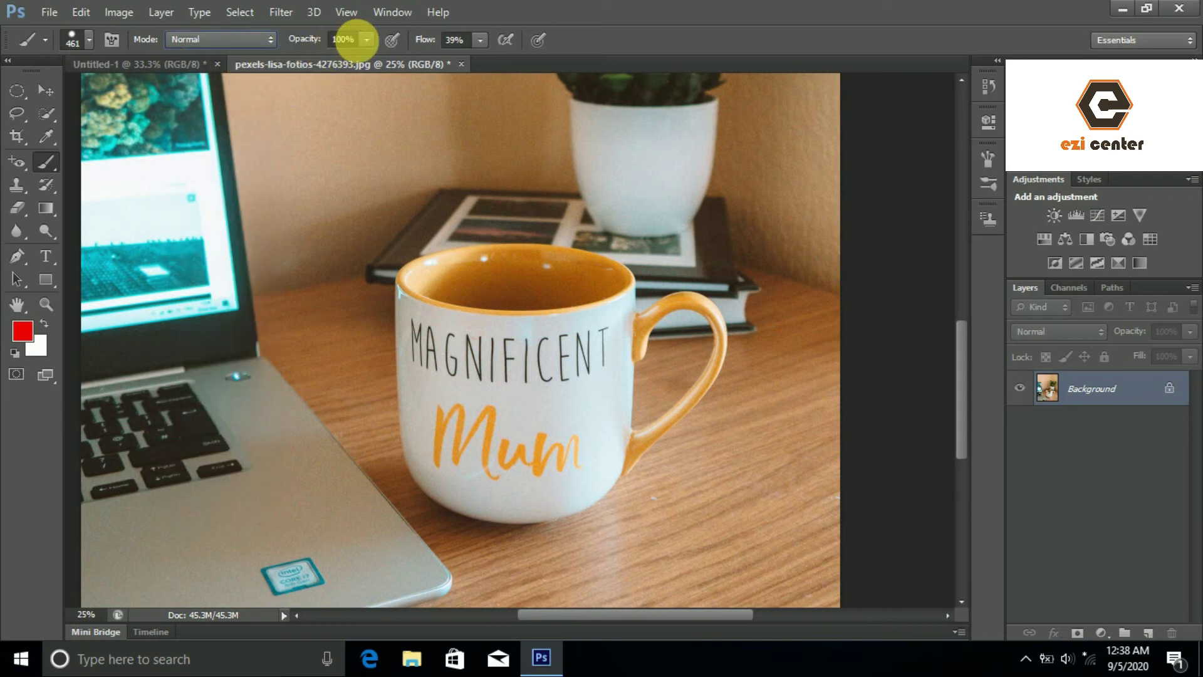
{"action": "left_click", "coordinate": [181, 64]}
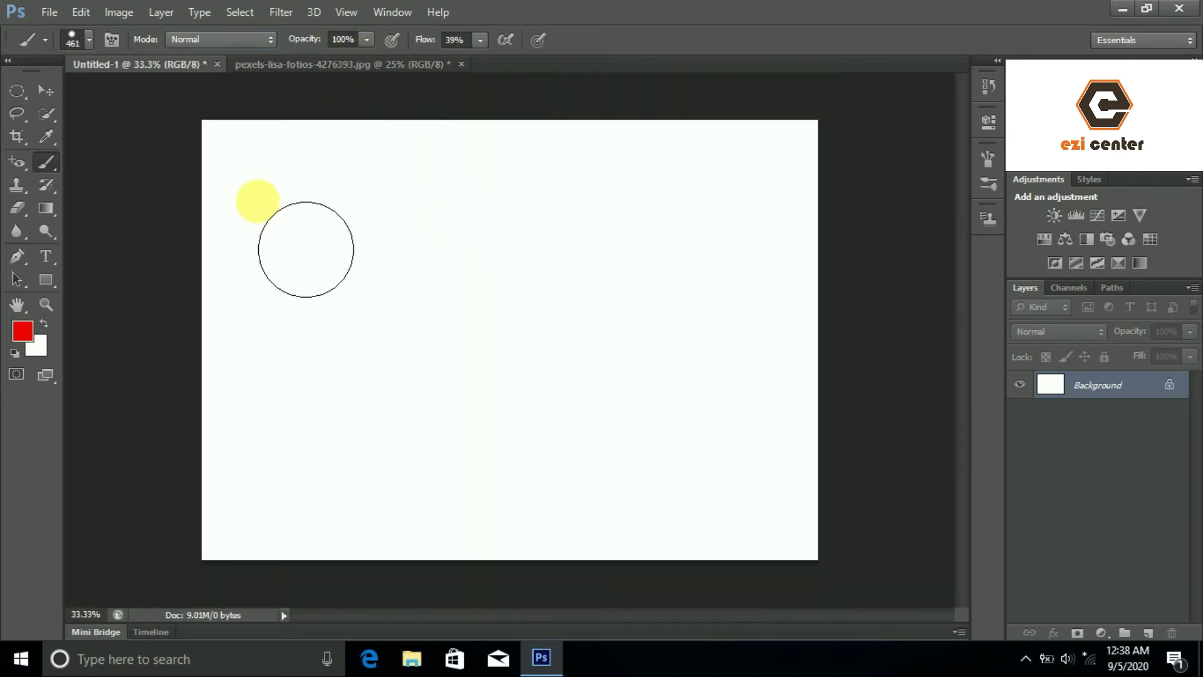
Step: Paint a red stroke, then drop opacity to 1% and paint faint strokes
{"action": "left_click_drag", "start_coordinate": [257, 201], "coordinate": [643, 207]}
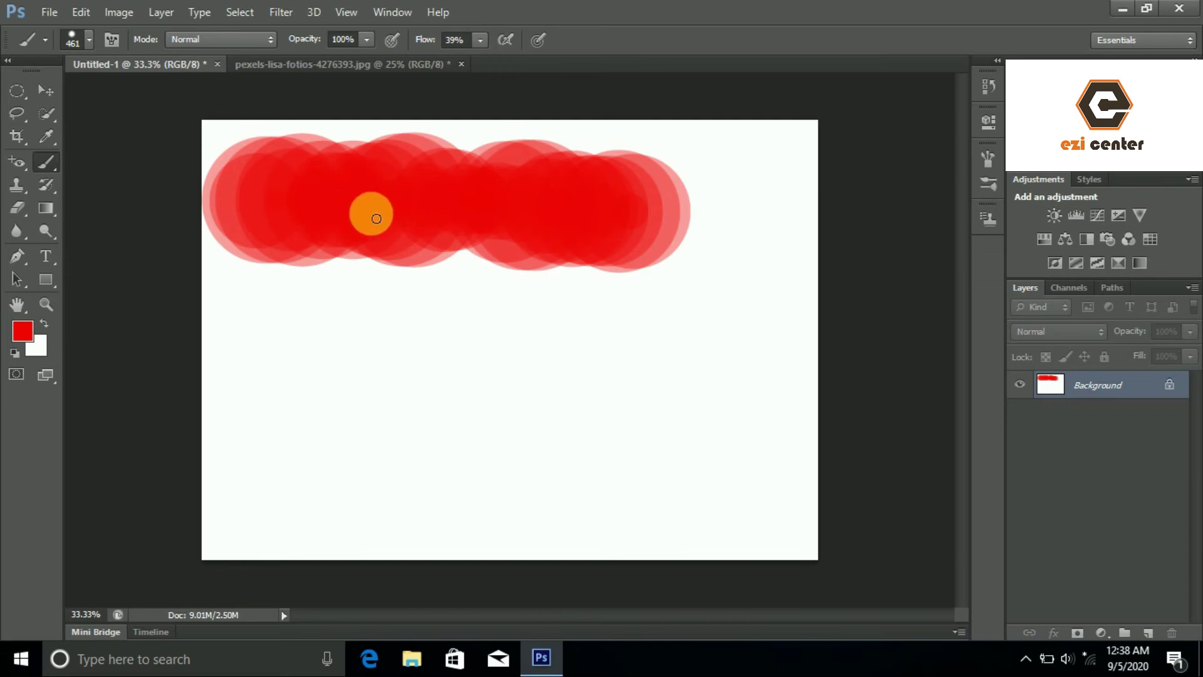
{"action": "left_click_drag", "start_coordinate": [358, 60], "coordinate": [287, 62]}
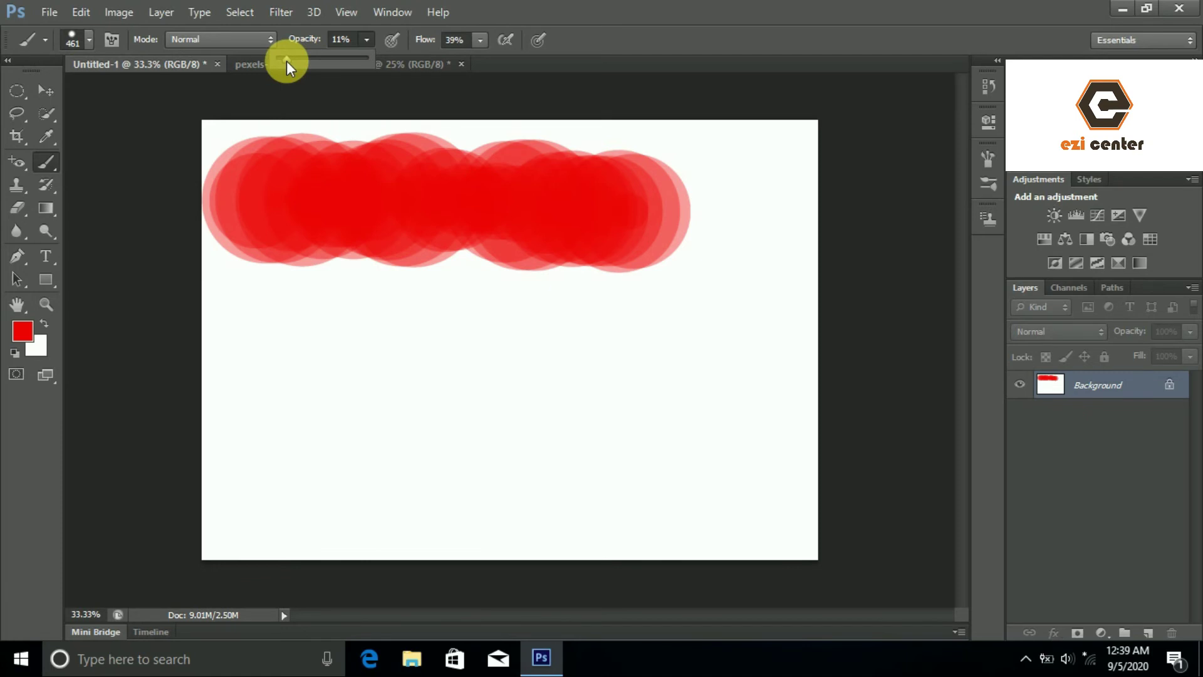
{"action": "left_click_drag", "start_coordinate": [287, 61], "coordinate": [265, 63]}
{"action": "left_click_drag", "start_coordinate": [270, 342], "coordinate": [510, 342]}
{"action": "mouse_move", "coordinate": [398, 363]}
{"action": "left_mouse_down"}
{"action": "mouse_move", "coordinate": [580, 430]}
{"action": "mouse_move", "coordinate": [489, 403]}
{"action": "mouse_move", "coordinate": [294, 380]}
{"action": "left_mouse_up"}
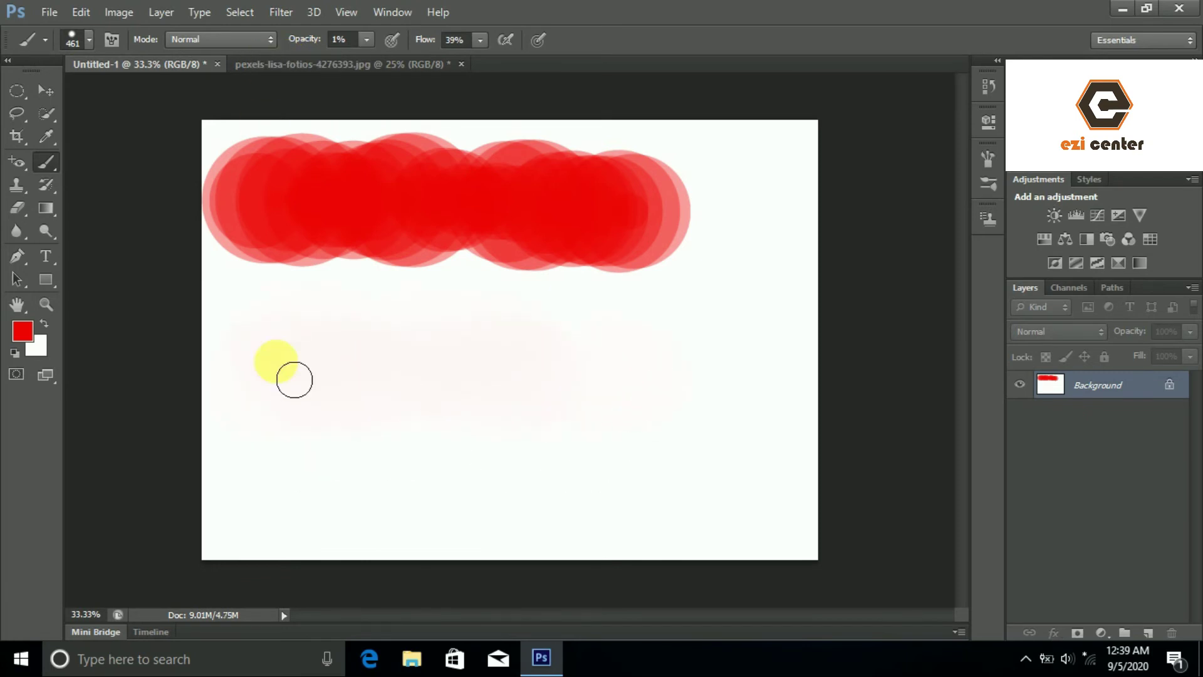
Step: Paint pink strokes at 43% opacity, then again with flow at 100%
{"action": "left_click", "coordinate": [366, 40]}
{"action": "left_click_drag", "start_coordinate": [368, 63], "coordinate": [404, 61]}
{"action": "left_click_drag", "start_coordinate": [240, 371], "coordinate": [667, 381]}
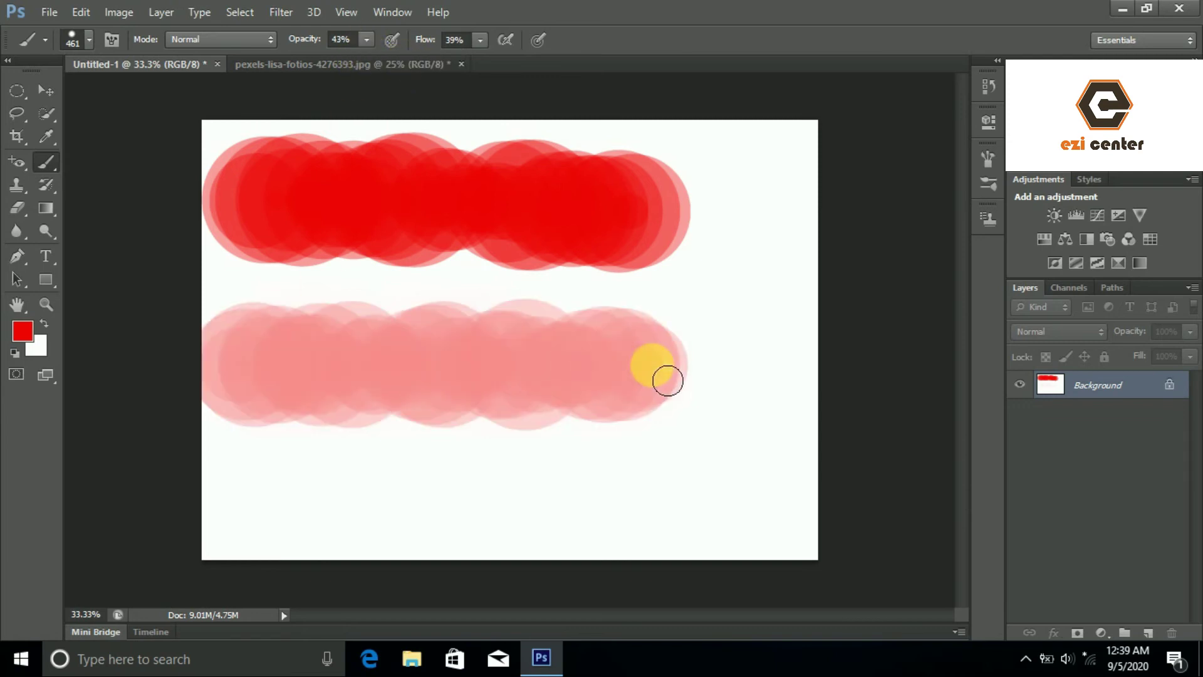
{"action": "left_click", "coordinate": [480, 40]}
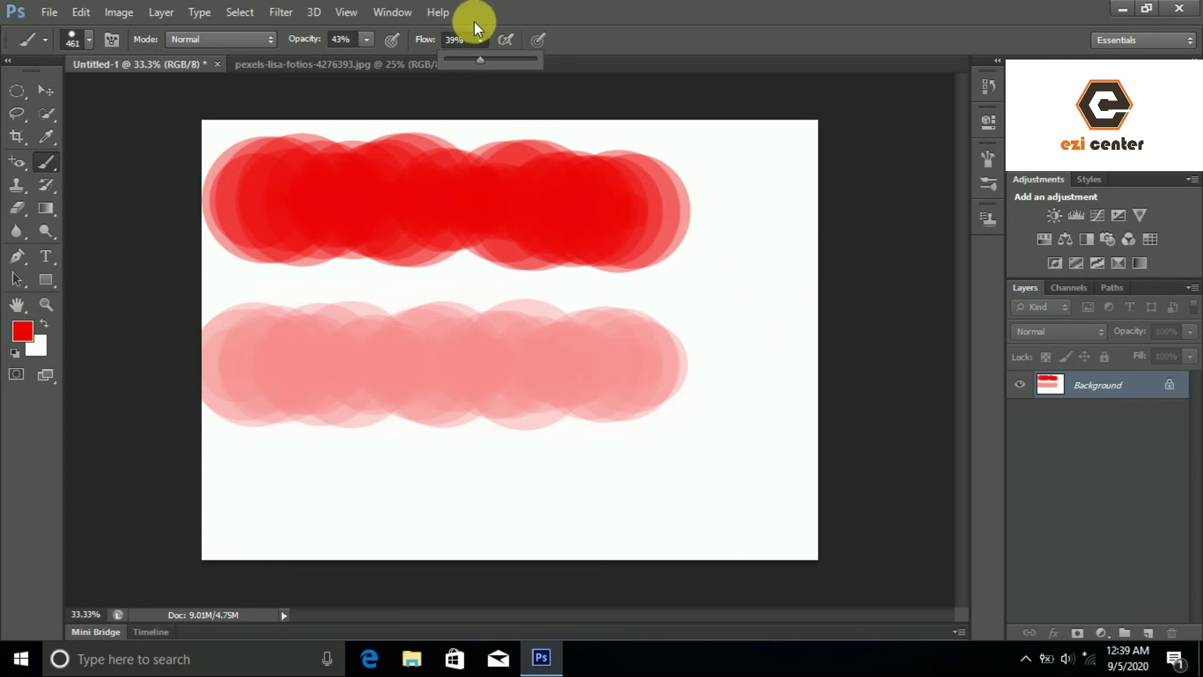
{"action": "left_click_drag", "start_coordinate": [479, 60], "coordinate": [545, 60]}
{"action": "left_click_drag", "start_coordinate": [298, 493], "coordinate": [498, 493]}
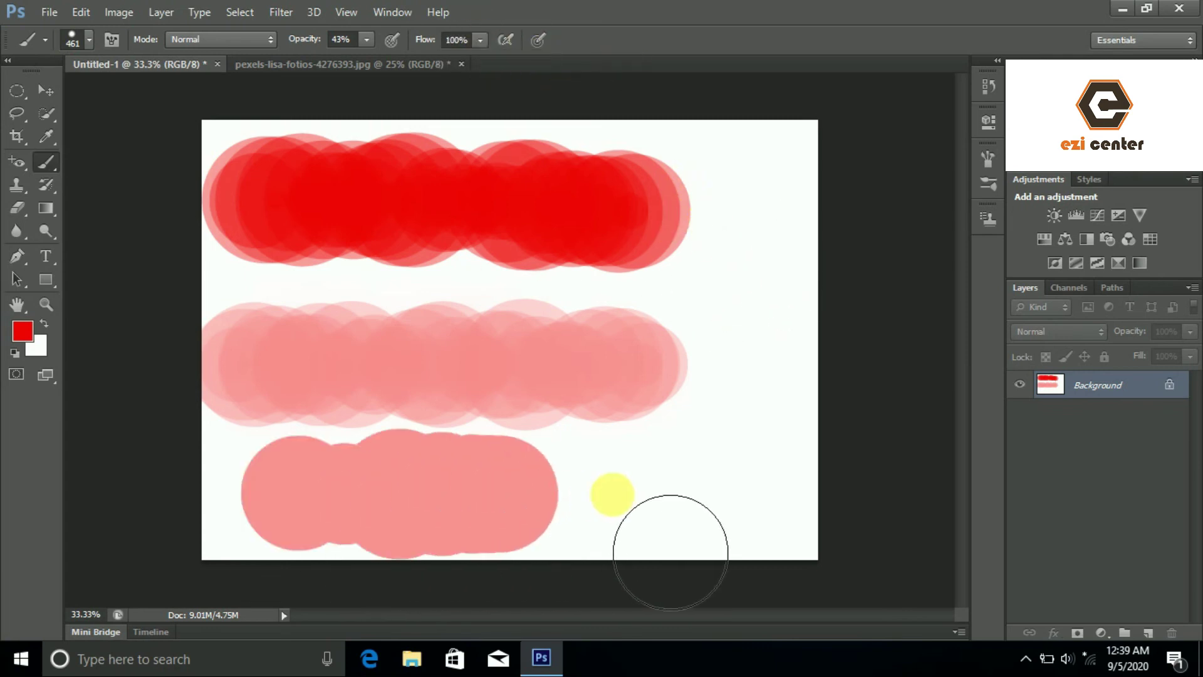
{"action": "left_click_drag", "start_coordinate": [613, 494], "coordinate": [721, 499]}
Step: Paint solid red strokes at 100% opacity, then undo the test strokes
{"action": "left_click", "coordinate": [368, 39]}
{"action": "left_click_drag", "start_coordinate": [365, 58], "coordinate": [417, 59]}
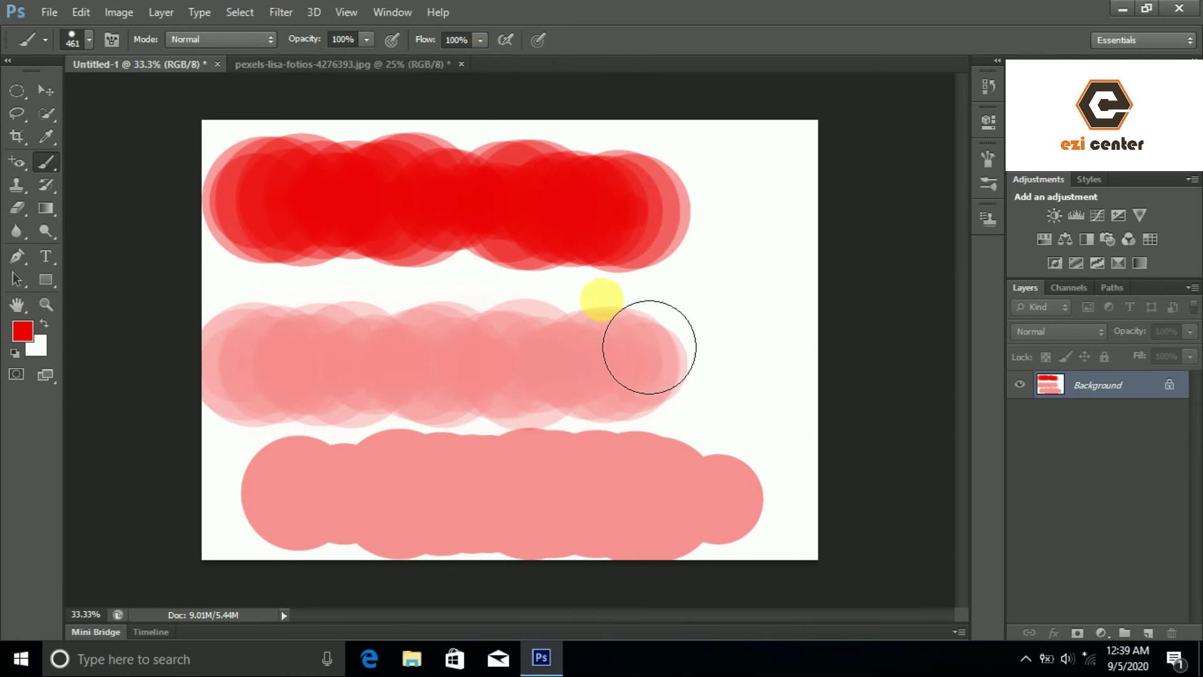
{"action": "left_click_drag", "start_coordinate": [591, 300], "coordinate": [790, 298]}
{"action": "left_click_drag", "start_coordinate": [551, 422], "coordinate": [587, 426]}
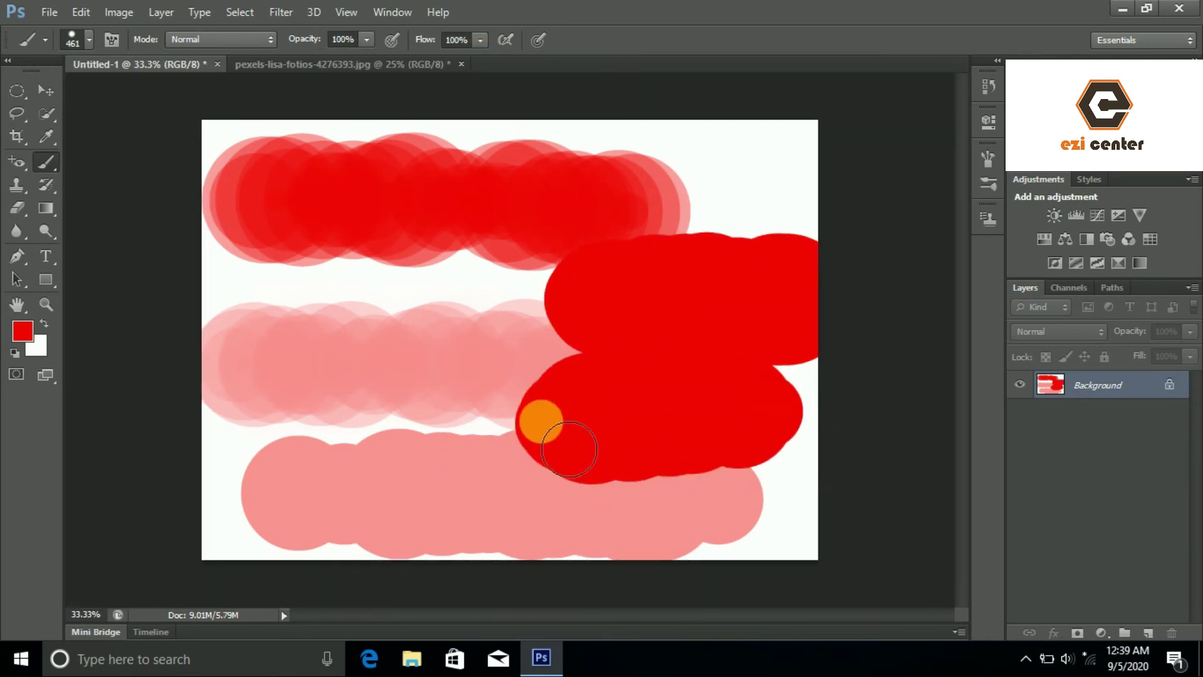
{"action": "left_click_drag", "start_coordinate": [342, 323], "coordinate": [426, 323]}
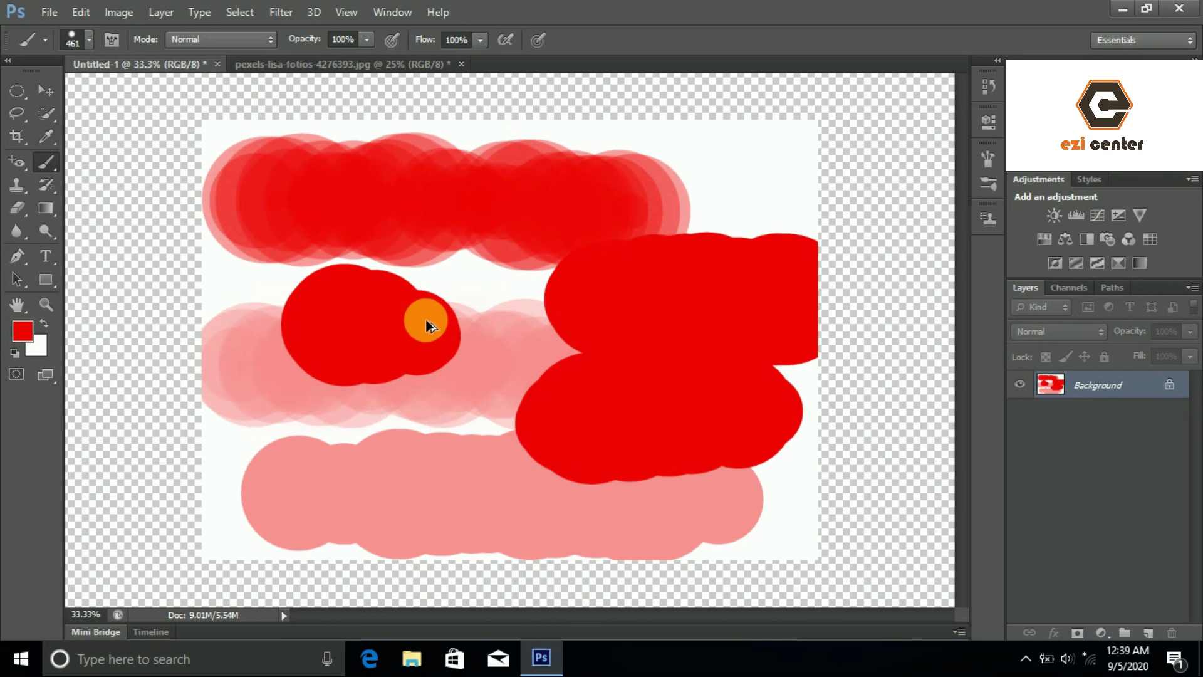
{"action": "key", "text": "ctrl+alt+z"}
{"action": "key", "text": "ctrl+alt+z"}
{"action": "key", "text": "ctrl+alt+z"}
{"action": "key", "text": "ctrl+alt+z"}
{"action": "key", "text": "ctrl+alt+z"}
{"action": "key", "text": "ctrl+alt+z"}
{"action": "key", "text": "ctrl+alt+z"}
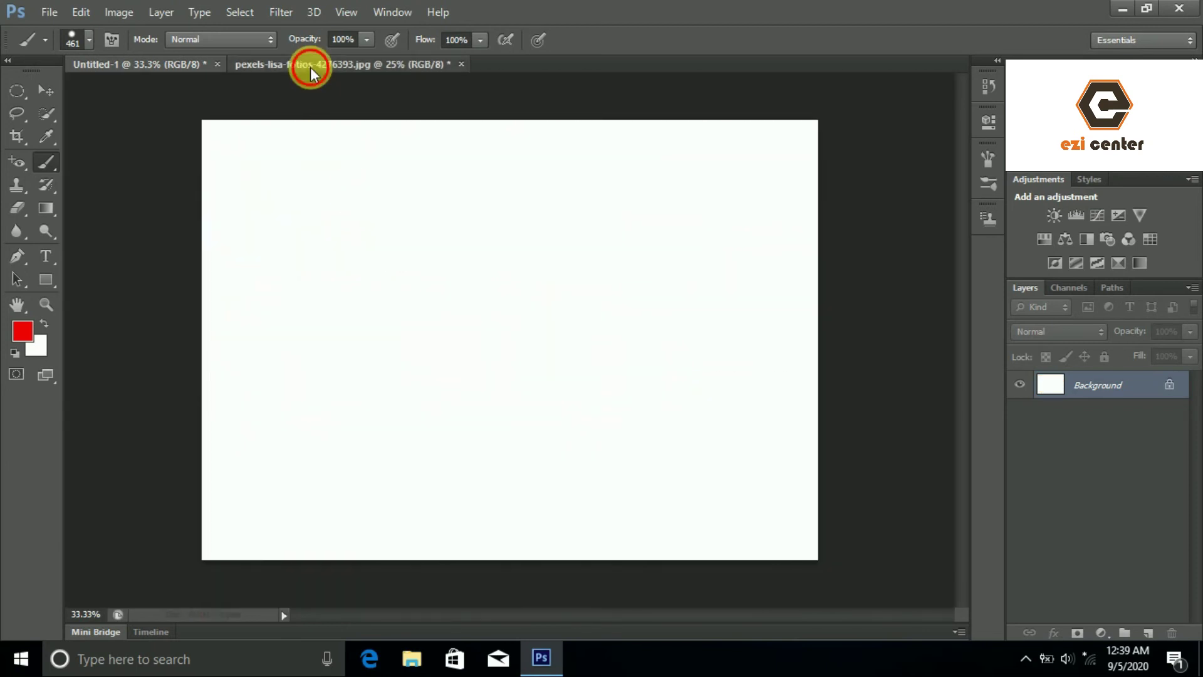
Step: Zoom the mug photo in on the laptop sticker and shrink the brush to 175 px
{"action": "left_click", "coordinate": [310, 65]}
{"action": "key", "text": "ctrl+plus"}
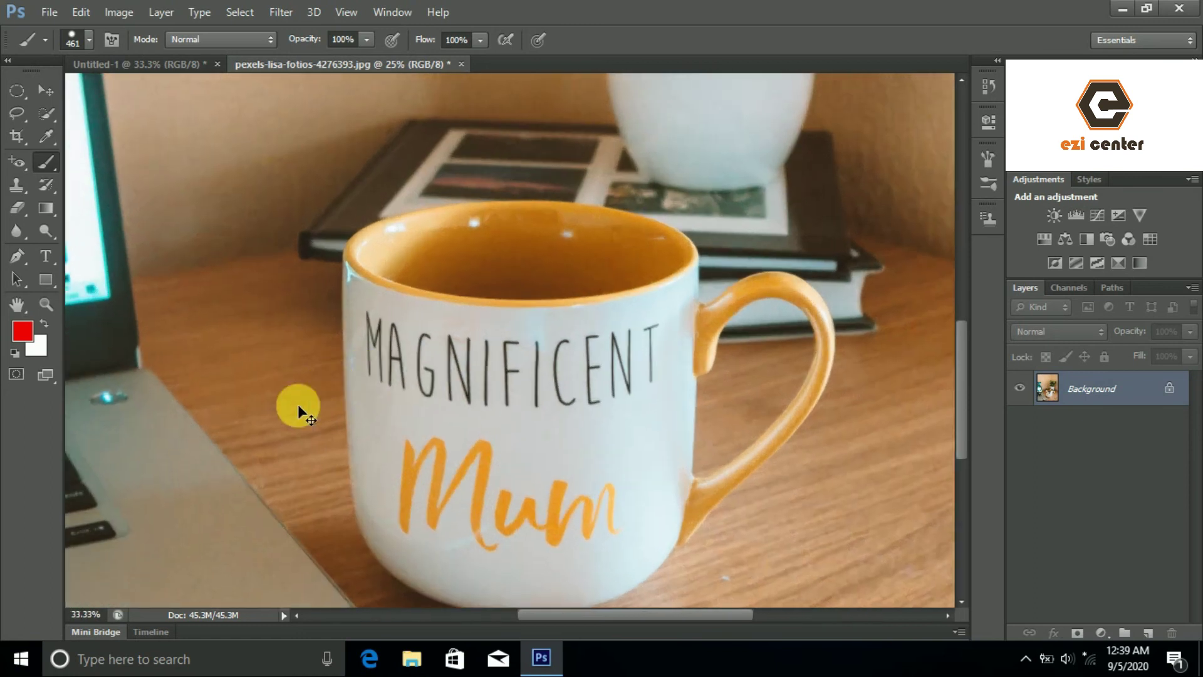
{"action": "key", "text": "ctrl+plus"}
{"action": "scroll", "coordinate": [537, 242], "scroll_direction": "down", "scroll_amount": 3}
{"action": "key", "text": "bracketleft"}
{"action": "key", "text": "bracketleft"}
{"action": "key", "text": "bracketleft"}
{"action": "key", "text": "bracketleft"}
{"action": "key", "text": "bracketleft"}
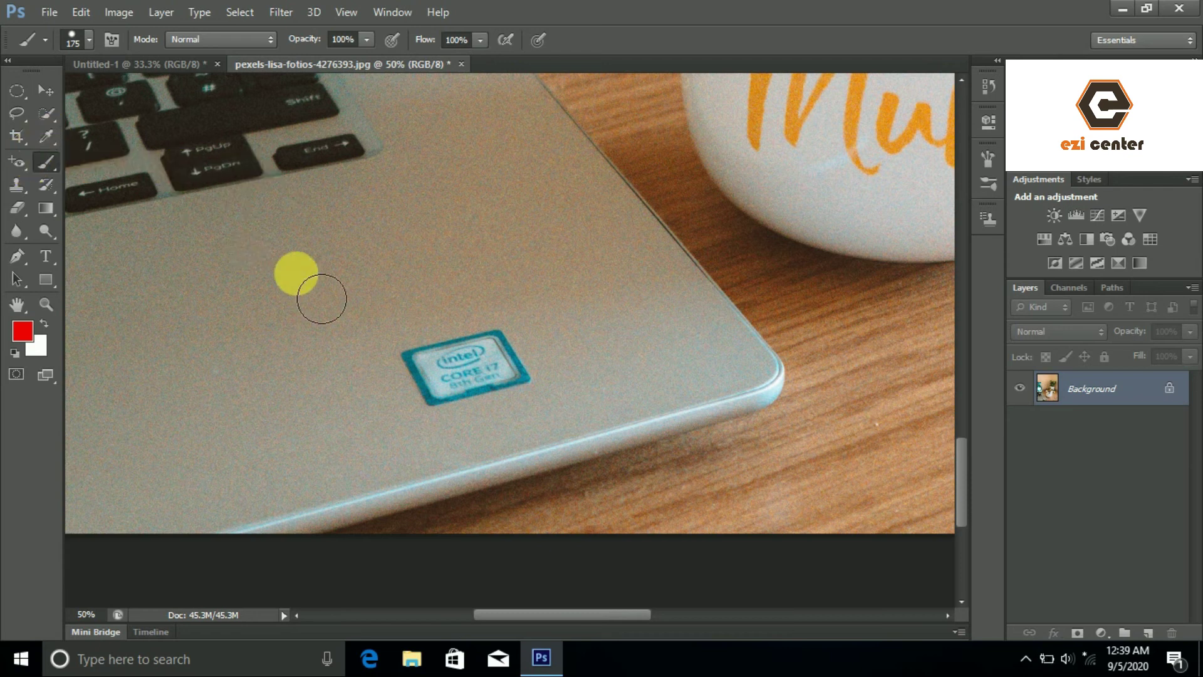
Step: Sample the laptop's beige colour and set the brush hardness to 40%
{"action": "key", "text": "i"}
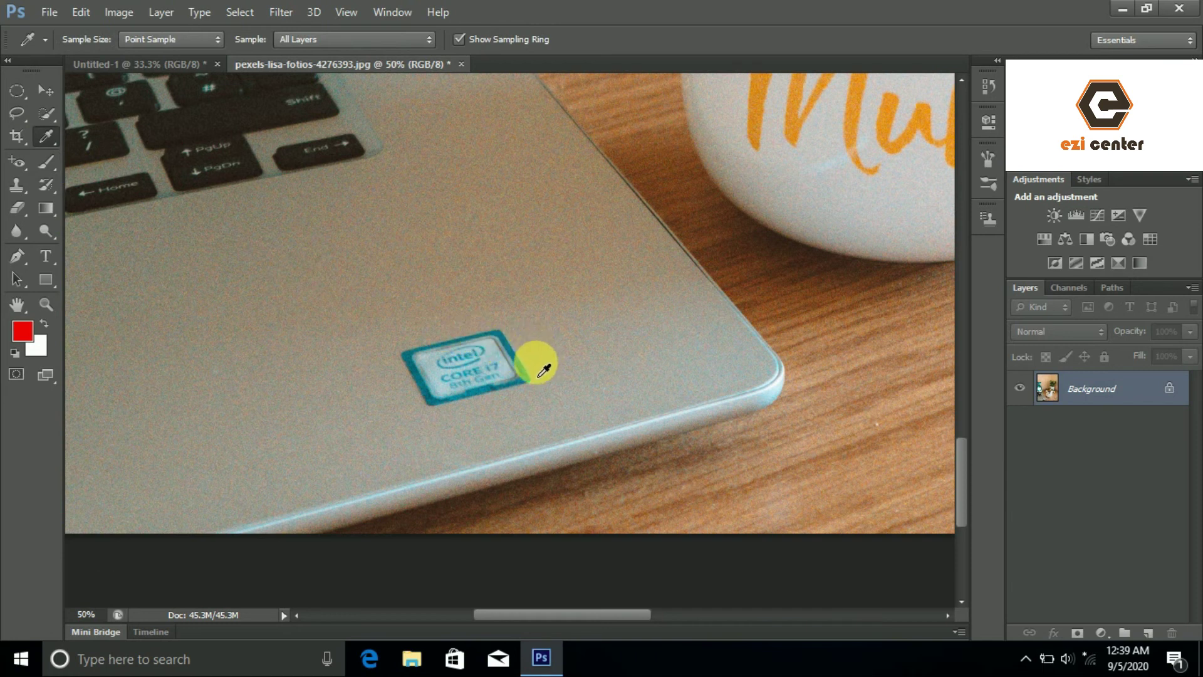
{"action": "left_click", "coordinate": [544, 367]}
{"action": "key", "text": "b"}
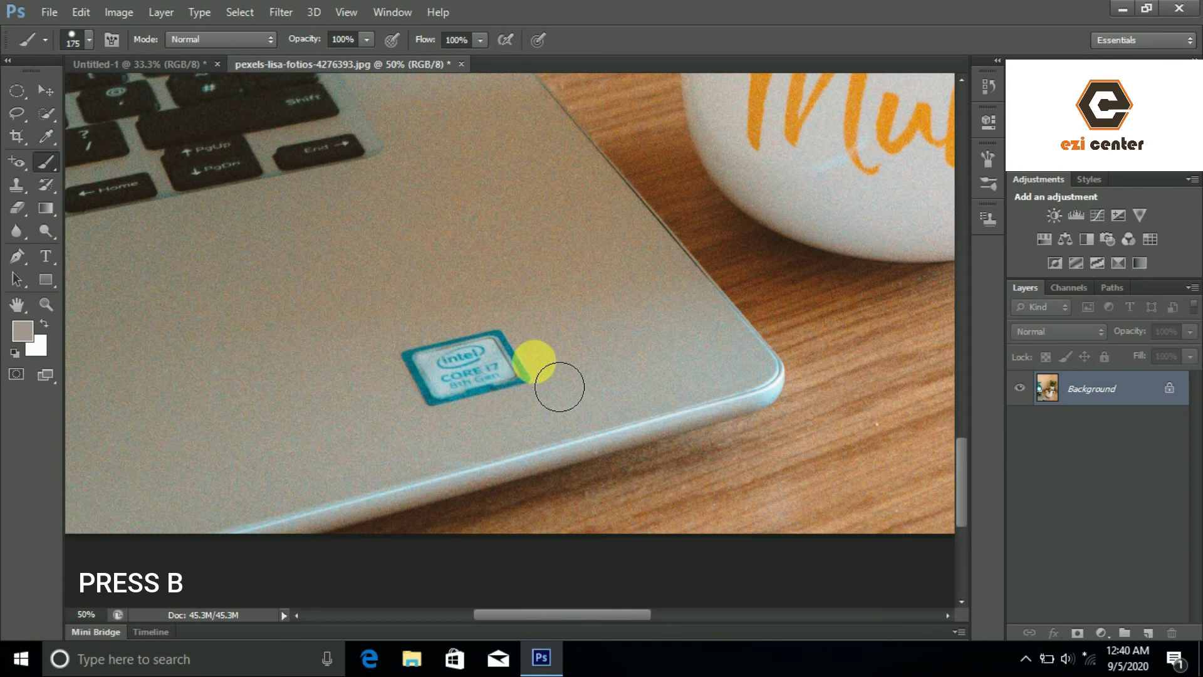
{"action": "left_click", "coordinate": [92, 37]}
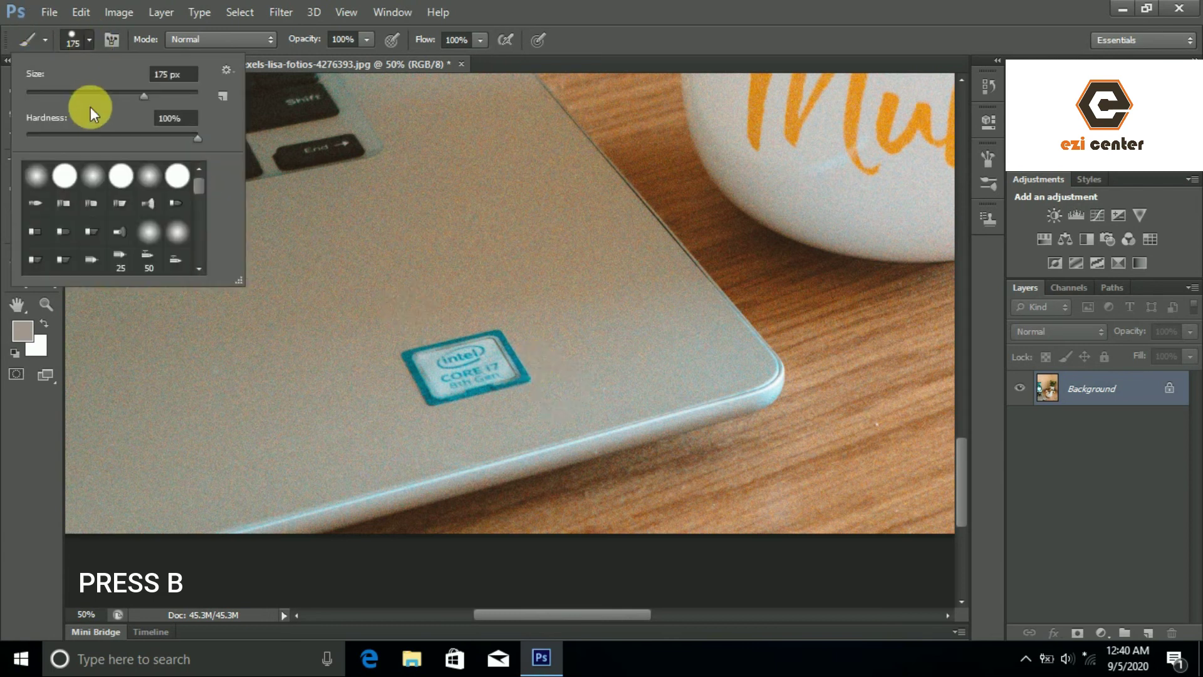
{"action": "left_click_drag", "start_coordinate": [131, 137], "coordinate": [95, 137]}
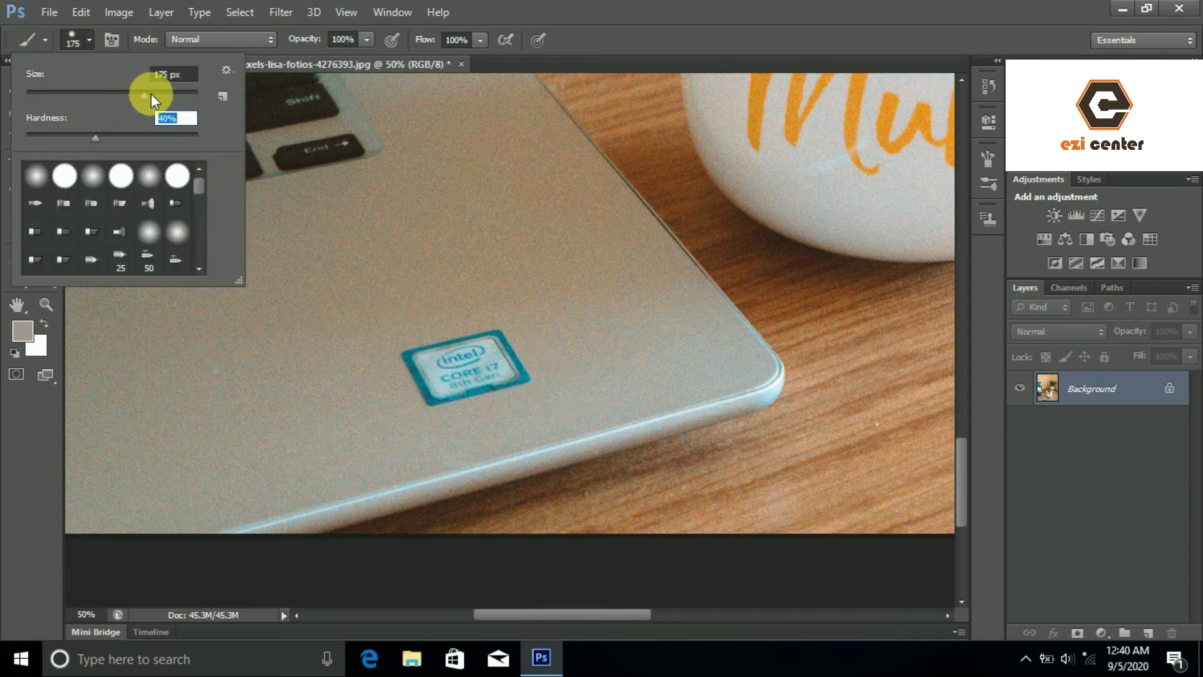
Step: Paint beige over the Intel sticker, then switch back to the Untitled-1 canvas
{"action": "mouse_move", "coordinate": [530, 373]}
{"action": "left_mouse_down"}
{"action": "mouse_move", "coordinate": [439, 419]}
{"action": "mouse_move", "coordinate": [526, 344]}
{"action": "mouse_move", "coordinate": [397, 351]}
{"action": "mouse_move", "coordinate": [586, 395]}
{"action": "mouse_move", "coordinate": [562, 328]}
{"action": "mouse_move", "coordinate": [438, 349]}
{"action": "left_mouse_up"}
{"action": "scroll", "coordinate": [500, 393], "scroll_direction": "down", "scroll_amount": 2}
{"action": "scroll", "coordinate": [523, 395], "scroll_direction": "down", "scroll_amount": 1}
{"action": "mouse_move", "coordinate": [524, 395]}
{"action": "left_mouse_down"}
{"action": "mouse_move", "coordinate": [478, 358]}
{"action": "mouse_move", "coordinate": [549, 331]}
{"action": "mouse_move", "coordinate": [500, 408]}
{"action": "mouse_move", "coordinate": [509, 368]}
{"action": "left_mouse_up"}
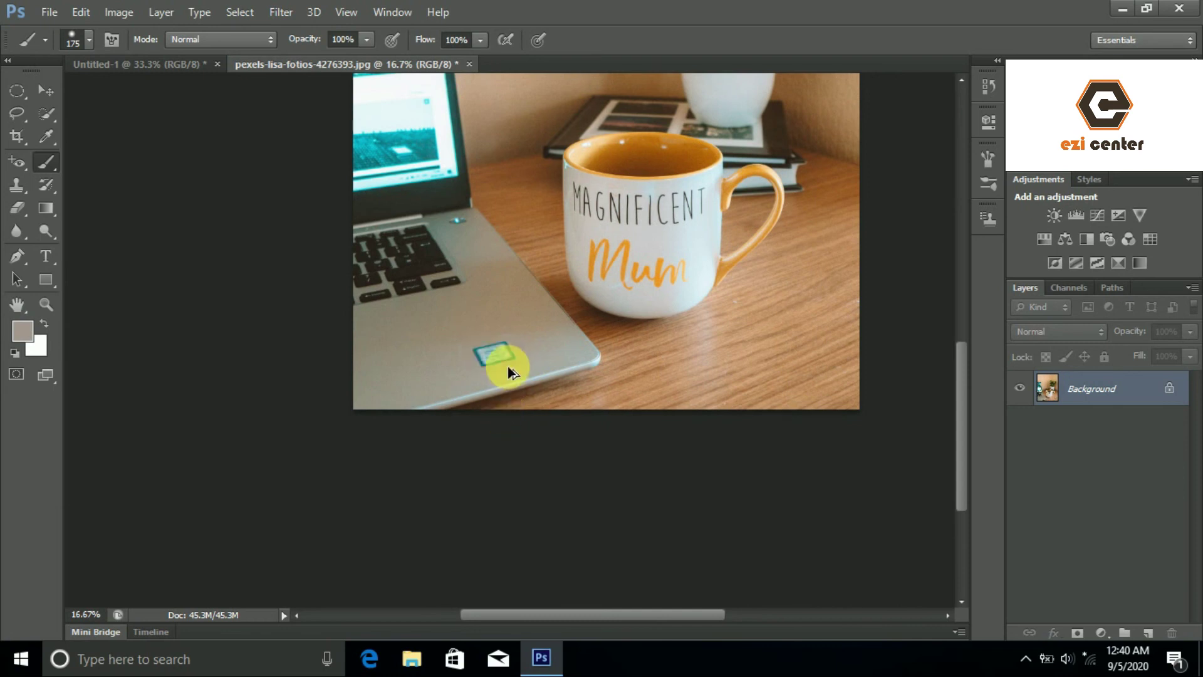
{"action": "left_click", "coordinate": [180, 66]}
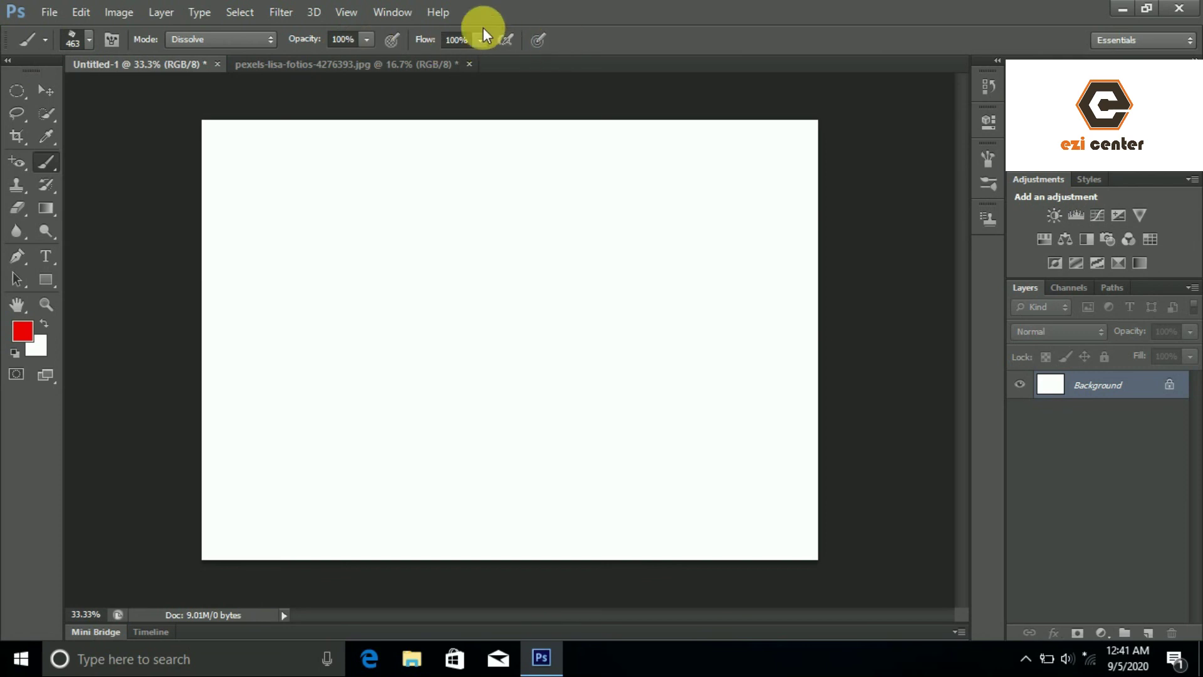
Step: View the Brush tool flyout and toggle between Untitled-1 and the mug photo, ending on the photo
{"action": "right_click", "coordinate": [54, 160]}
{"action": "left_click", "coordinate": [98, 163]}
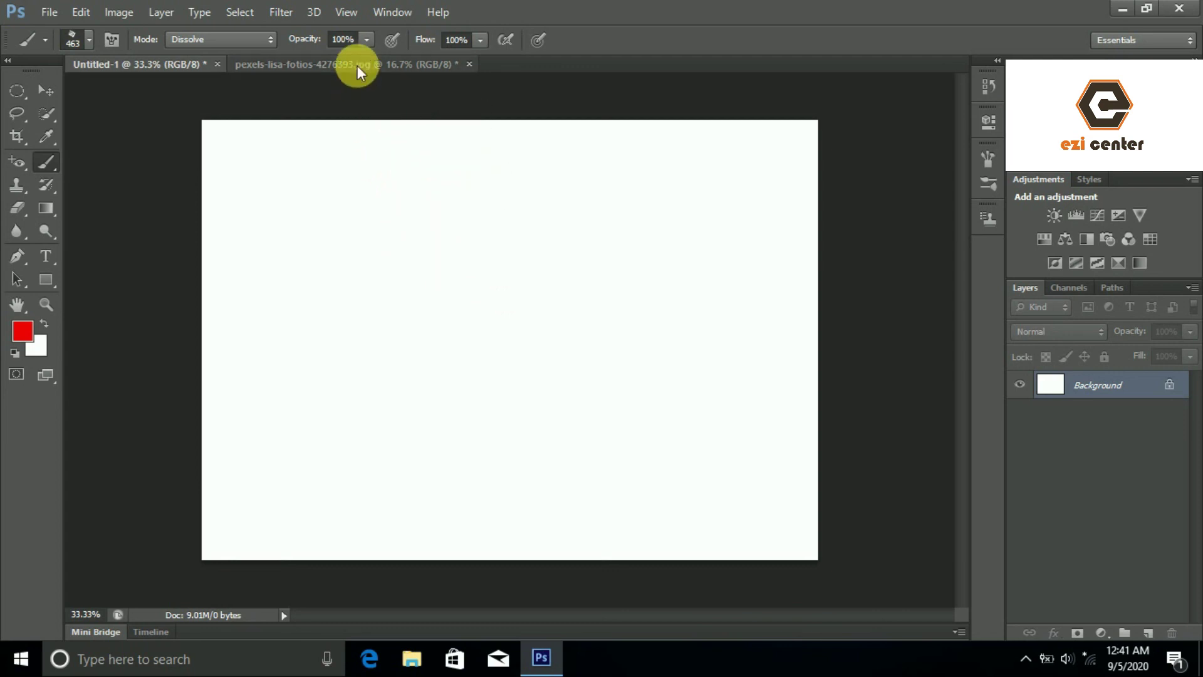
{"action": "left_click_drag", "start_coordinate": [411, 233], "coordinate": [193, 65]}
{"action": "left_click", "coordinate": [183, 59]}
{"action": "left_click", "coordinate": [280, 62]}
{"action": "left_click", "coordinate": [160, 63]}
{"action": "left_click", "coordinate": [257, 61]}
{"action": "left_click", "coordinate": [166, 63]}
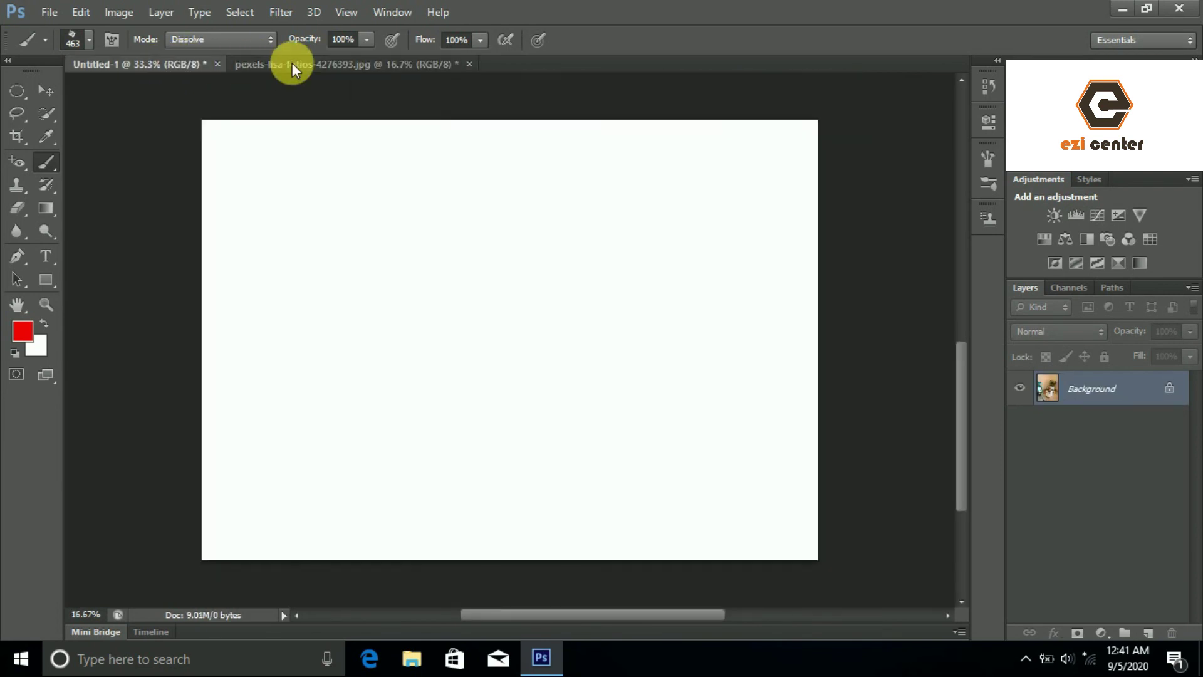
{"action": "left_click", "coordinate": [316, 67]}
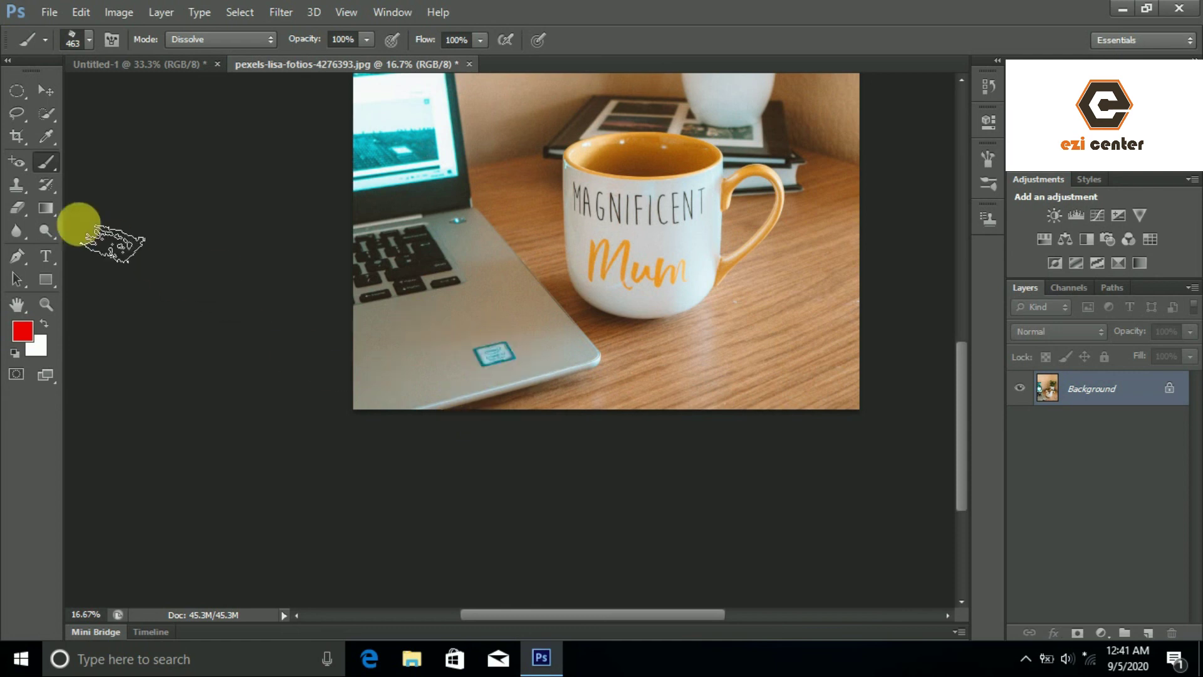
{"action": "right_click", "coordinate": [48, 160]}
{"action": "left_click", "coordinate": [88, 159]}
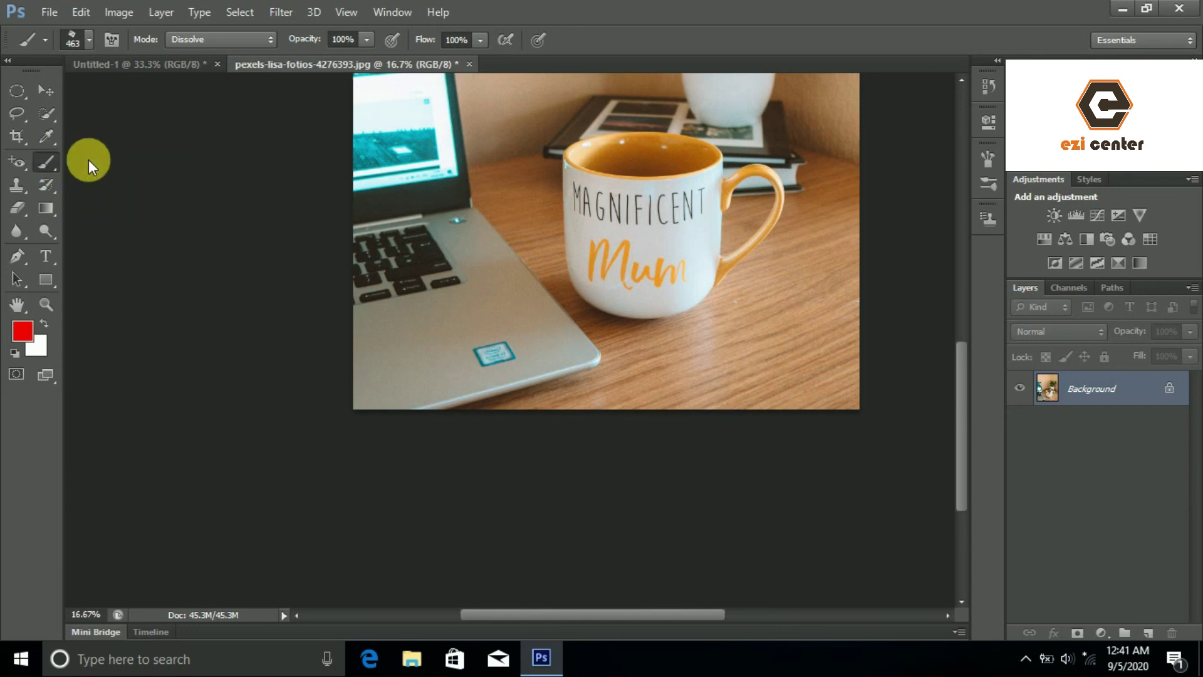